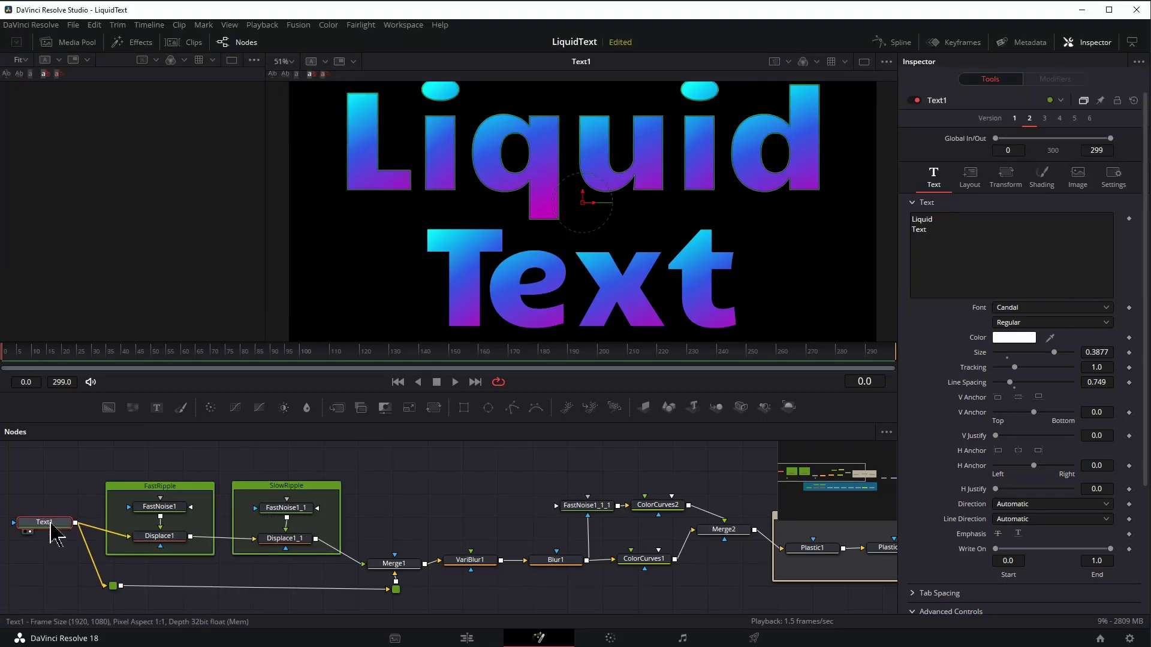
# Inspect the settings of the two displacement nodes, Displace1 and Displace1_1.
pyautogui.click(169, 488)
pyautogui.click(162, 538)
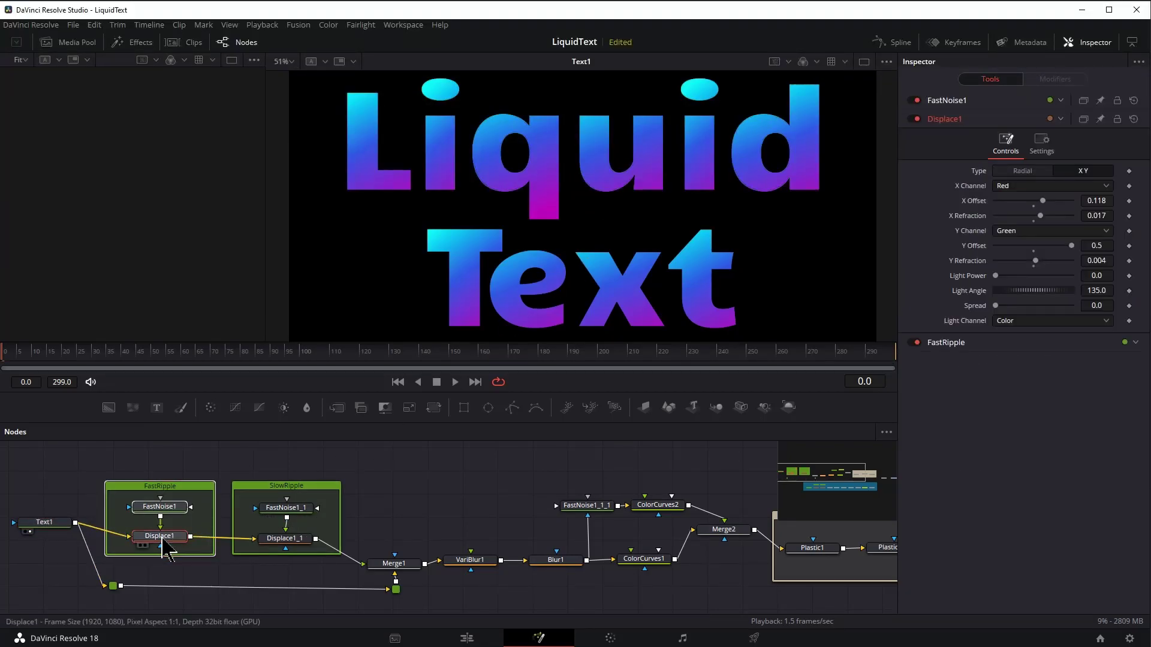
pyautogui.click(296, 539)
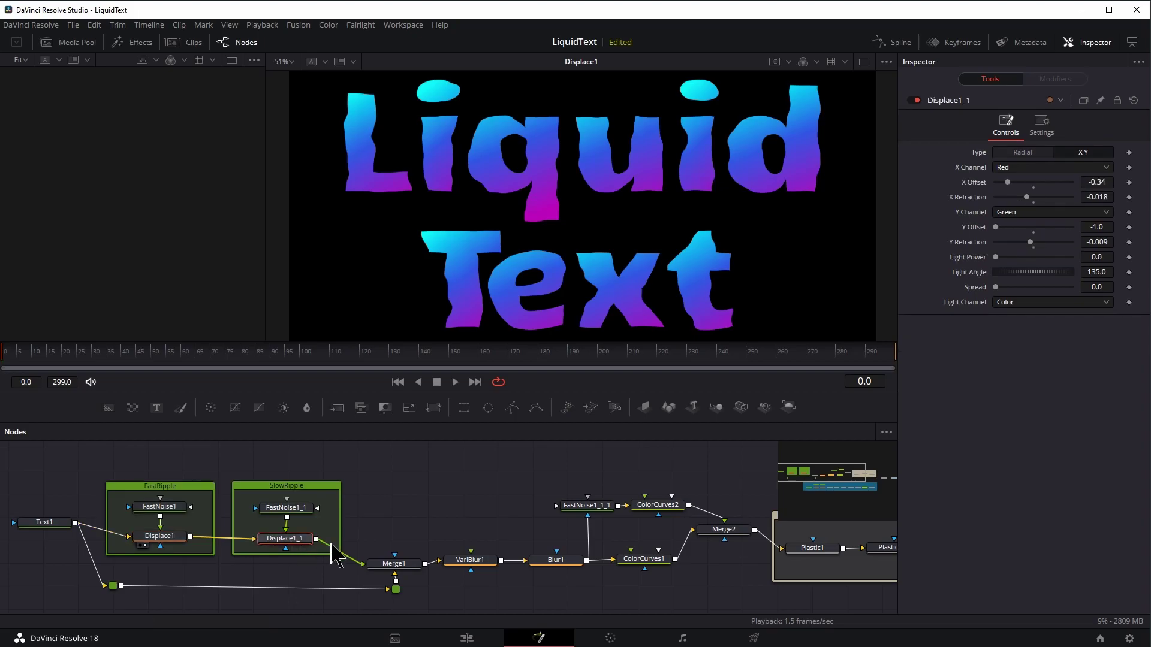
# Preview the Blur1 and Merge2 outputs in the viewer.
pyautogui.click(483, 542)
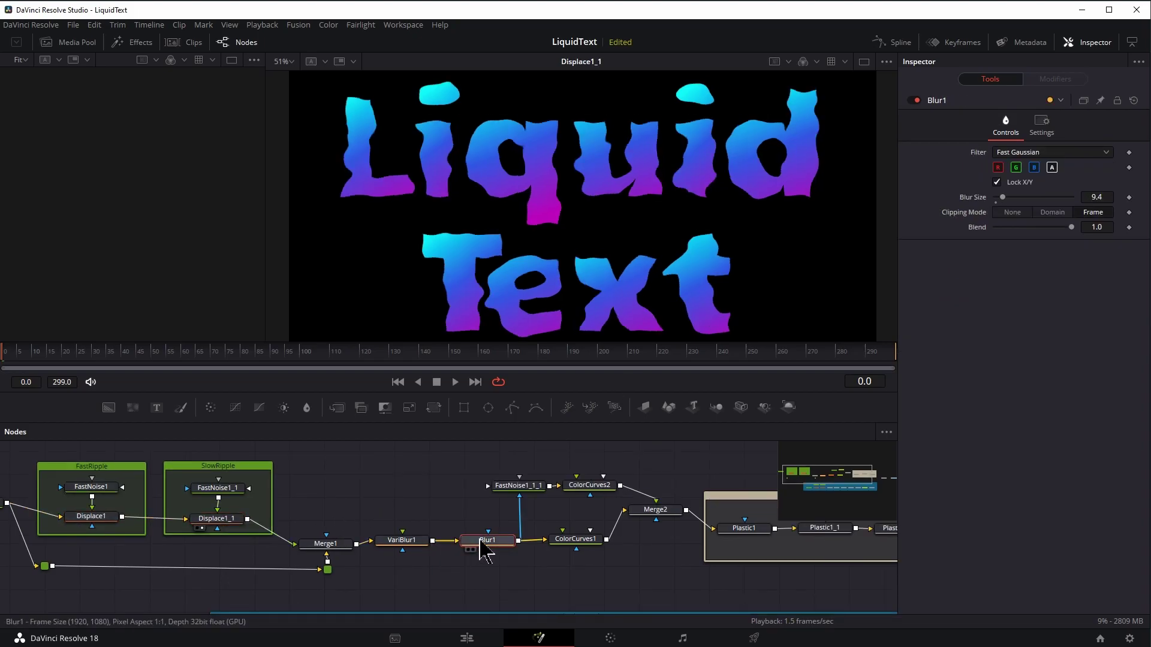
pyautogui.press('1')
pyautogui.hscroll(3, 488, 537)
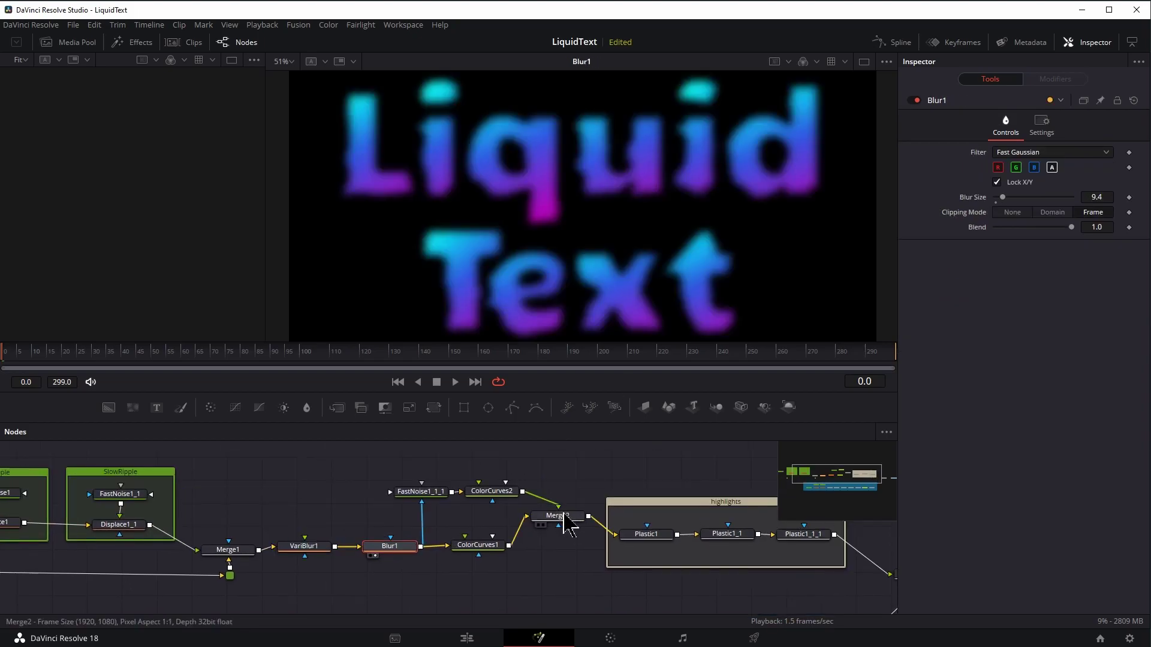
pyautogui.click(566, 526)
pyautogui.press('1')
pyautogui.hscroll(3, 438, 479)
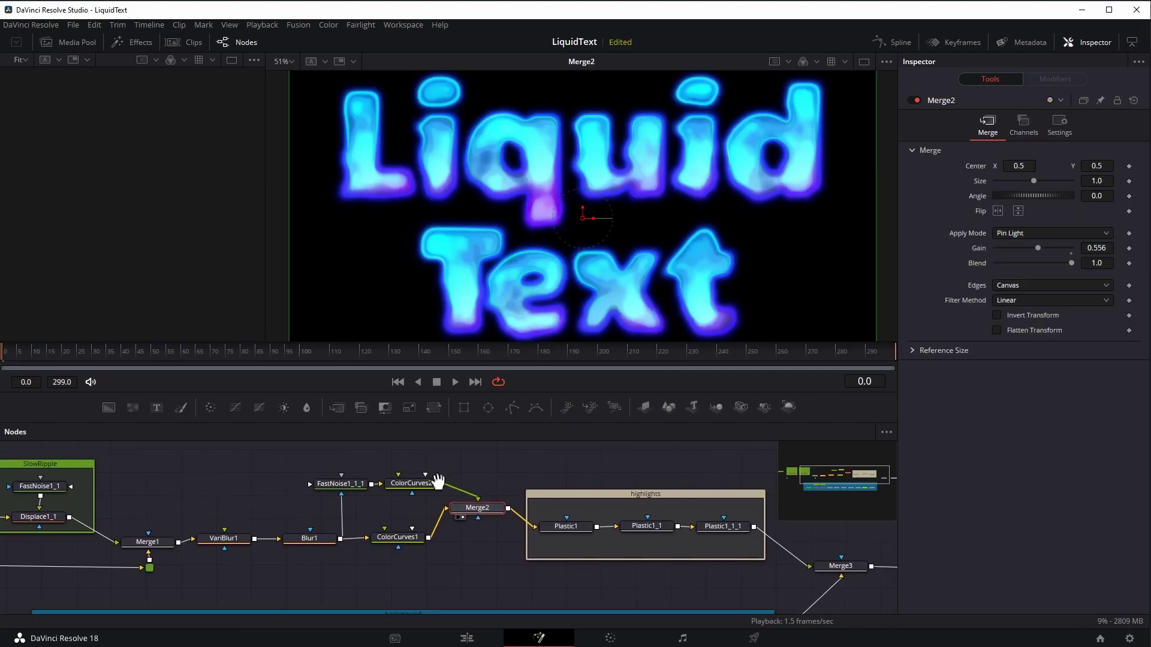
pyautogui.hscroll(5, 437, 479)
# Preview each highlight stage in turn: Plastic1, Plastic1_1 and the final Plastic1_1_1.
pyautogui.click(344, 507)
pyautogui.press('1')
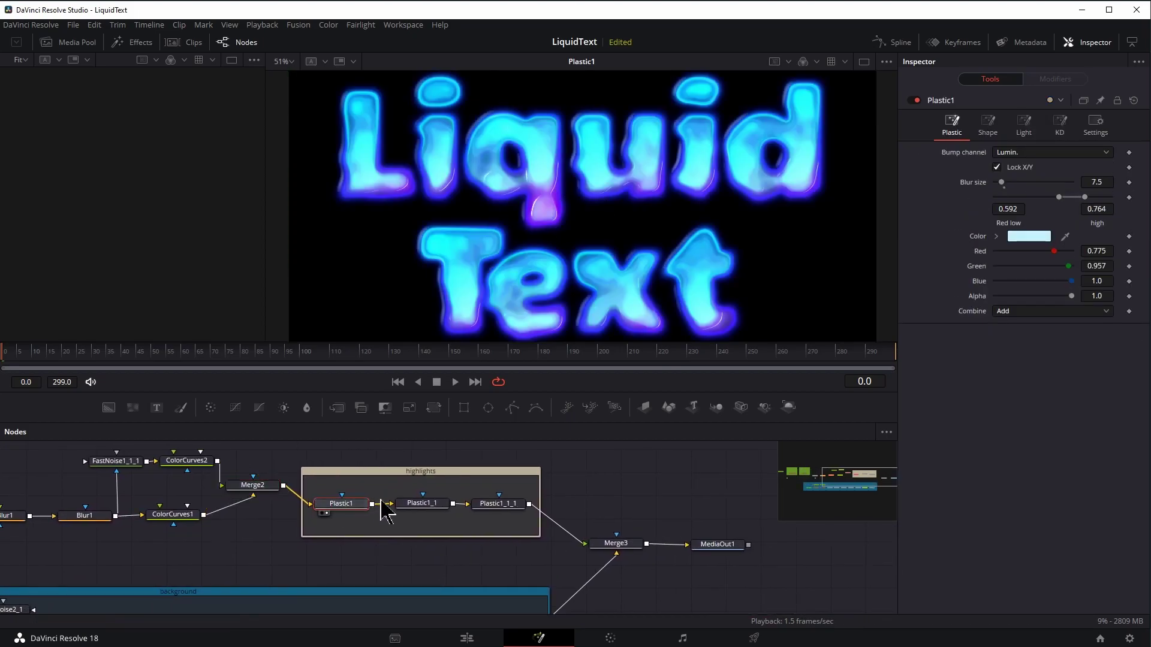
pyautogui.click(437, 506)
pyautogui.press('1')
pyautogui.click(496, 514)
pyautogui.press('1')
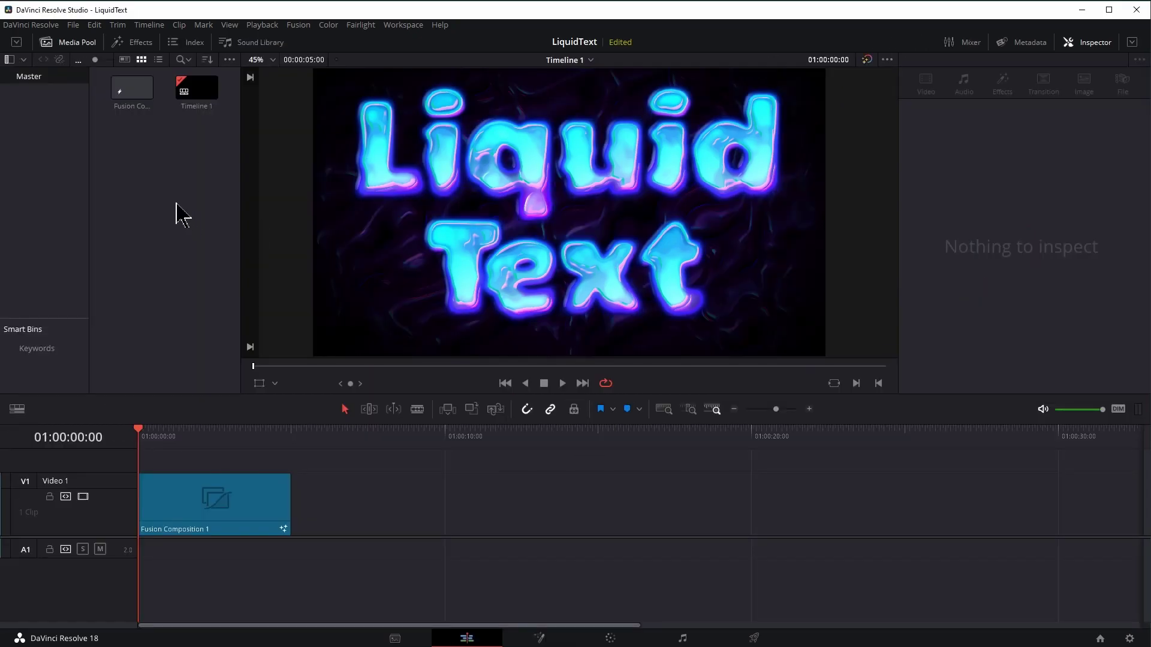
# Create a new Fusion composition in the Media Pool.
pyautogui.rightClick(177, 205)
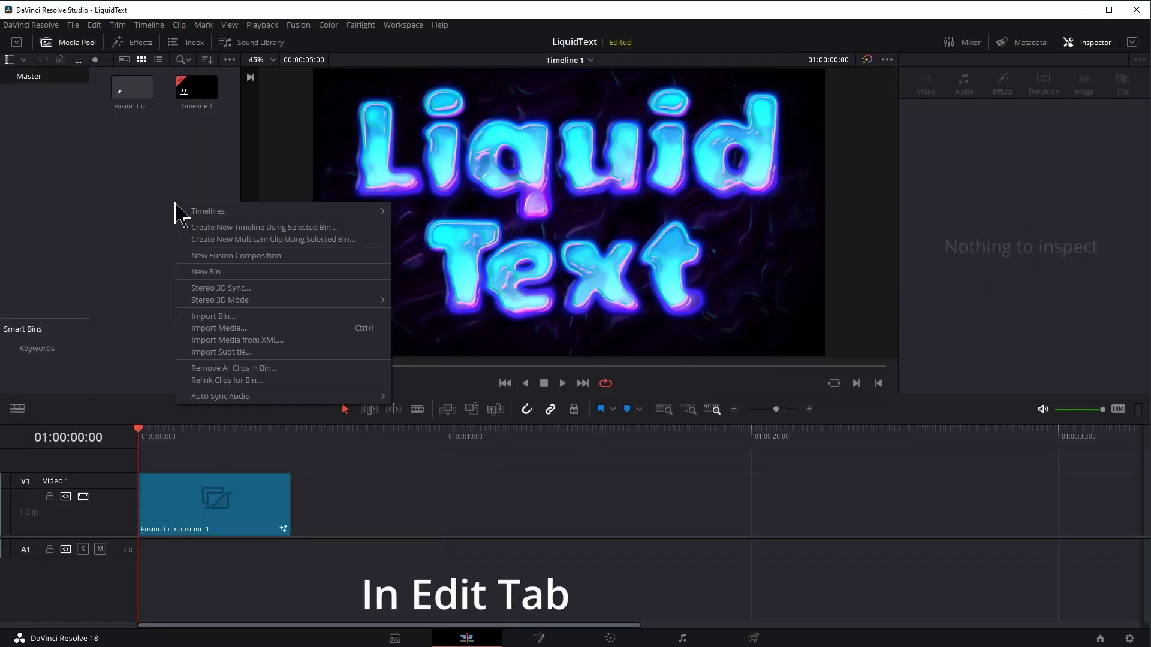
pyautogui.click(218, 257)
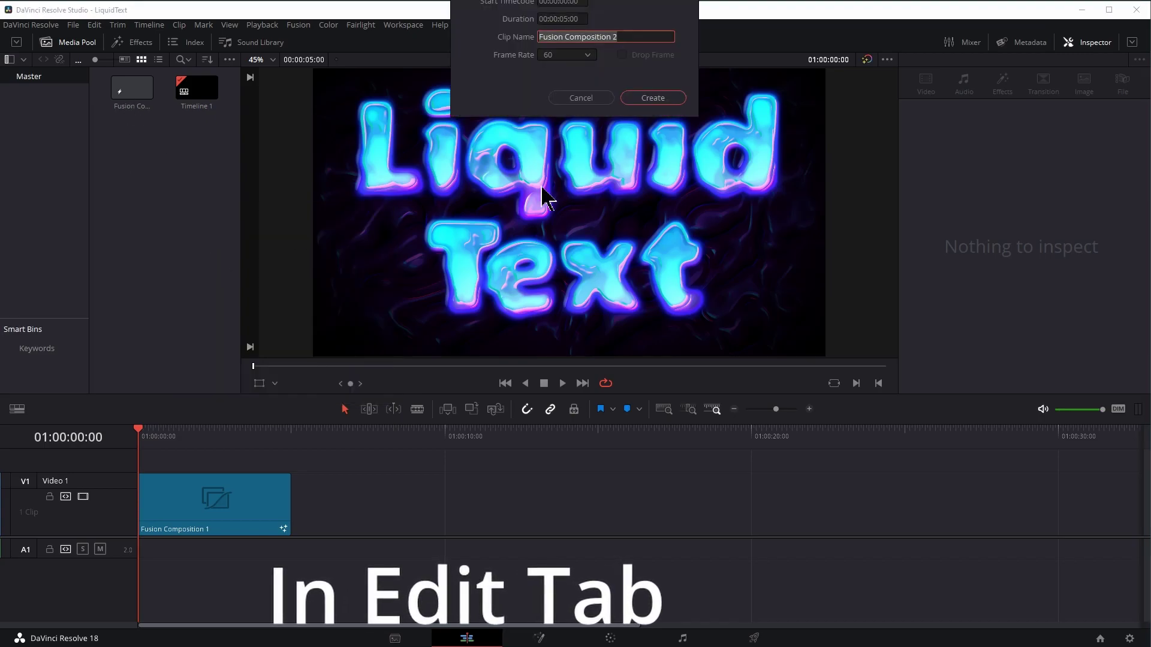
pyautogui.click(653, 95)
# Open the new composition in Fusion, showing a node graph with only MediaOut1.
pyautogui.click(198, 90)
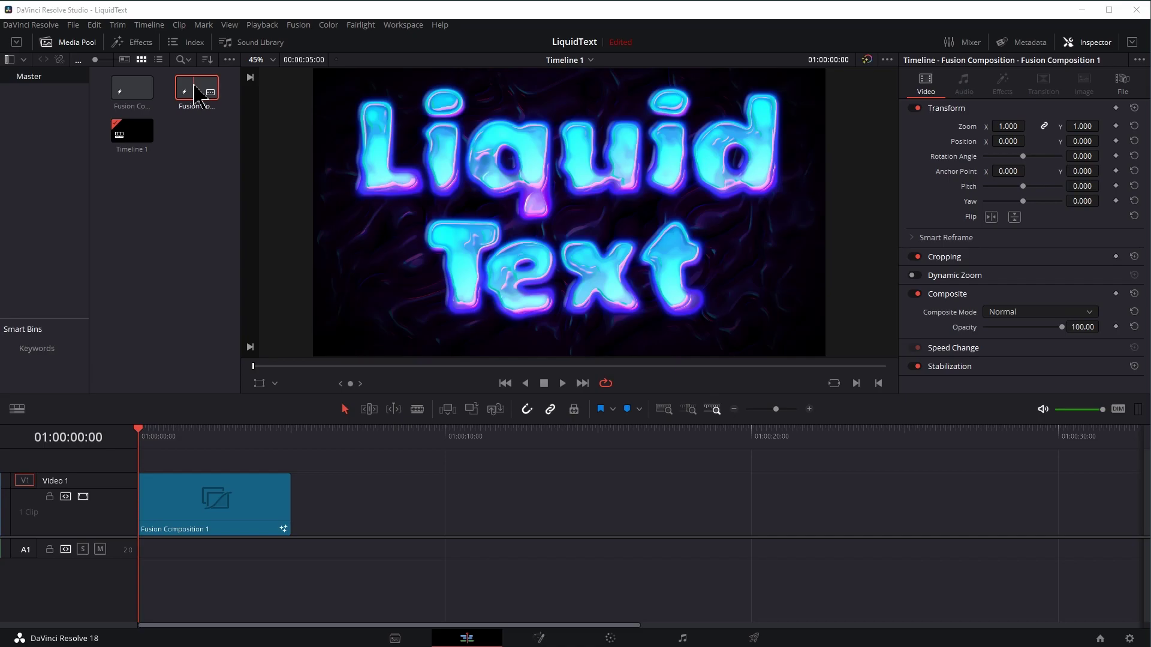
pyautogui.doubleClick(194, 93)
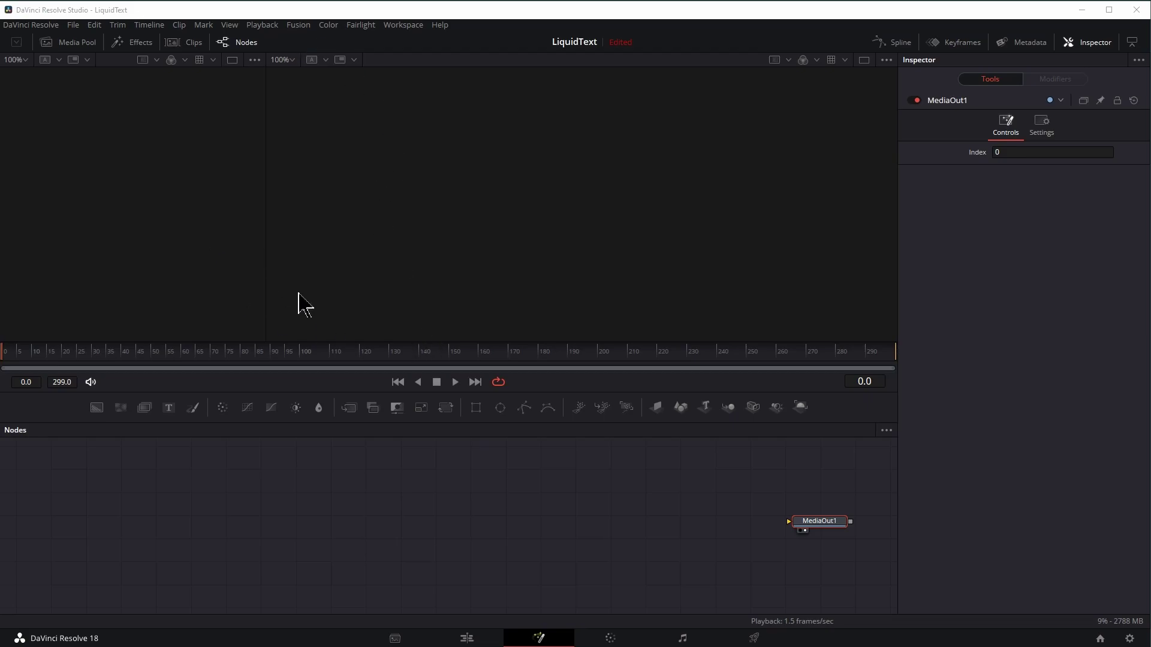
pyautogui.moveTo(567, 531); pyautogui.dragTo(557, 498)
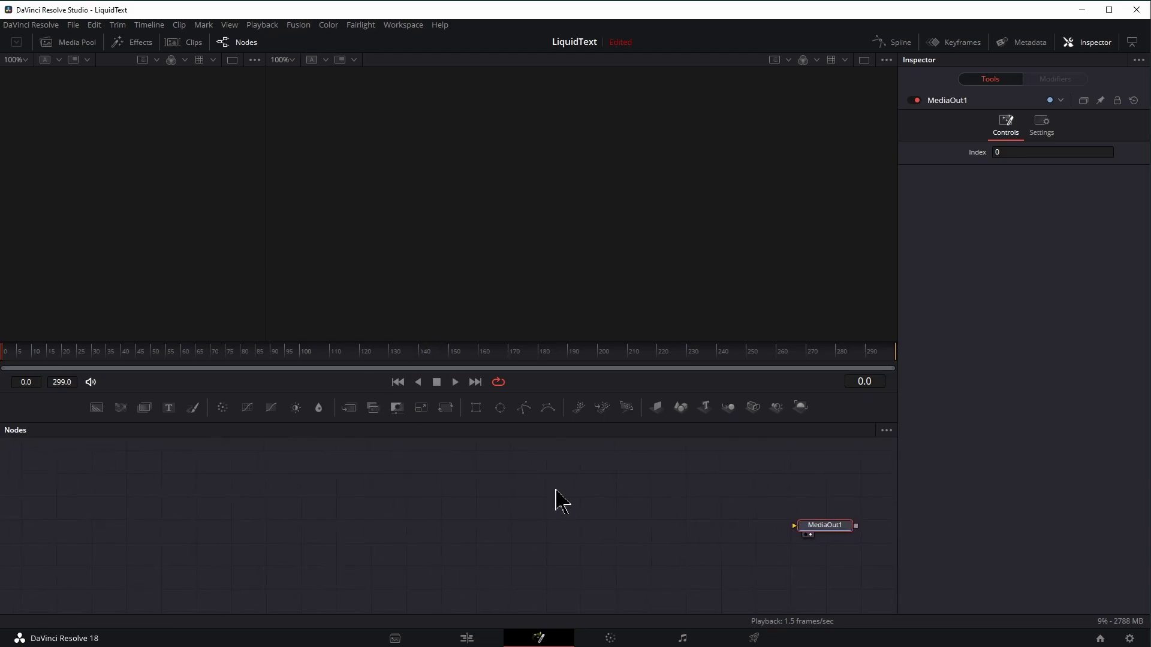
pyautogui.click(299, 26)
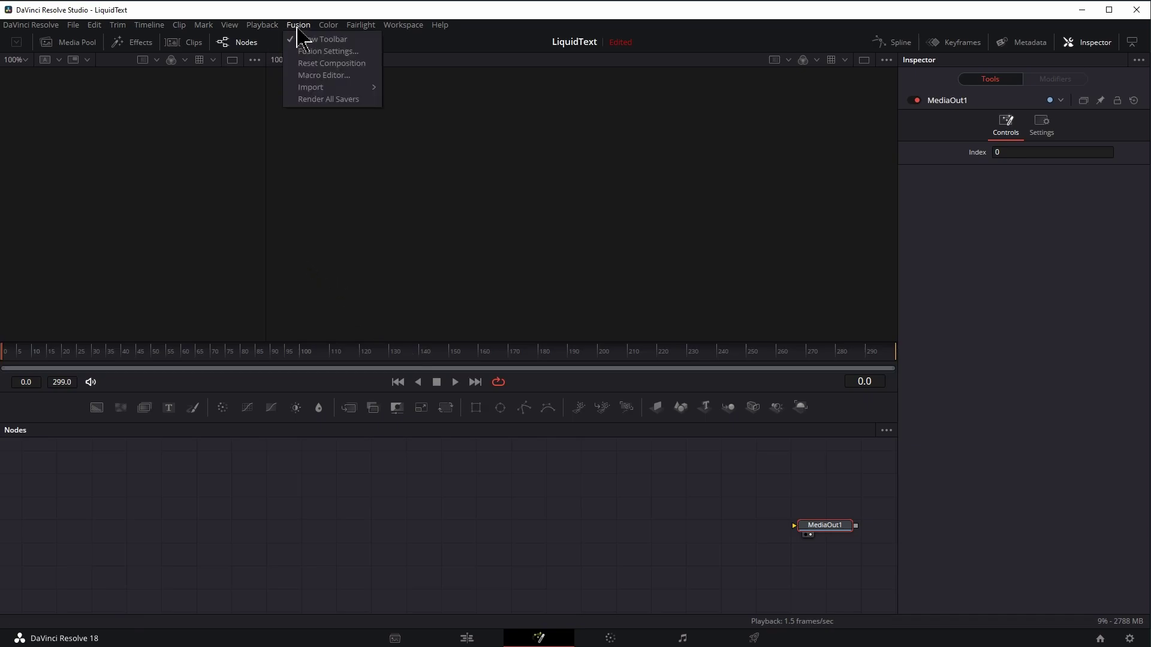
# Open Fusion Settings, save them, and test mouse-wheel scrolling in the node graph.
pyautogui.click(330, 51)
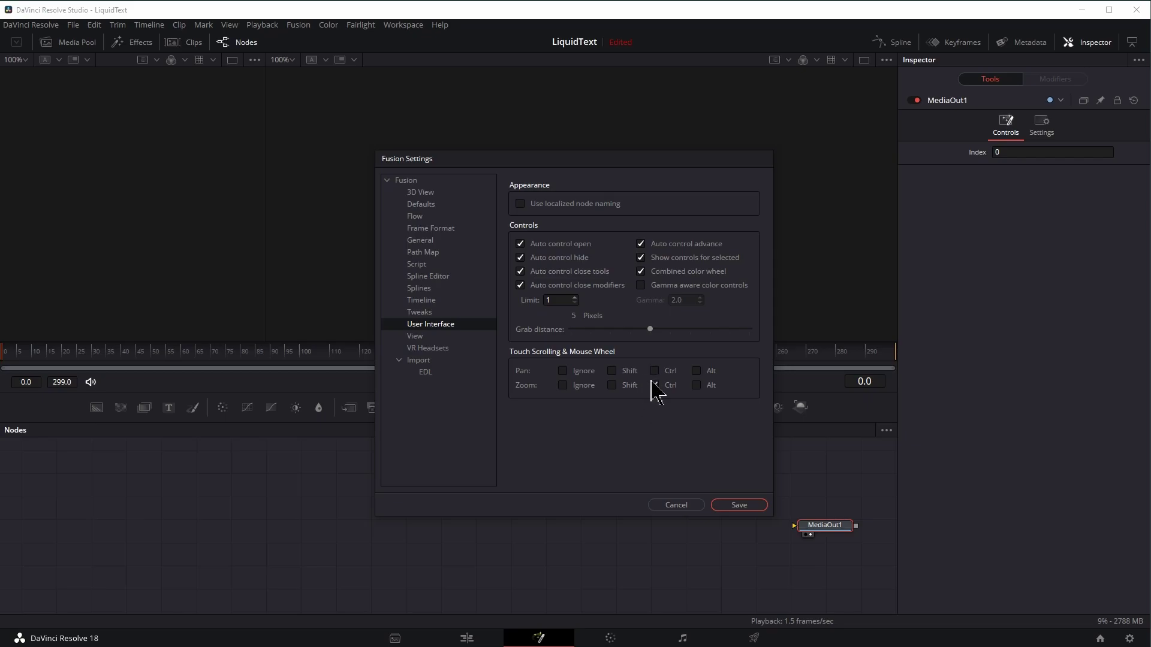
pyautogui.click(738, 505)
pyautogui.scroll(-2, 673, 516)
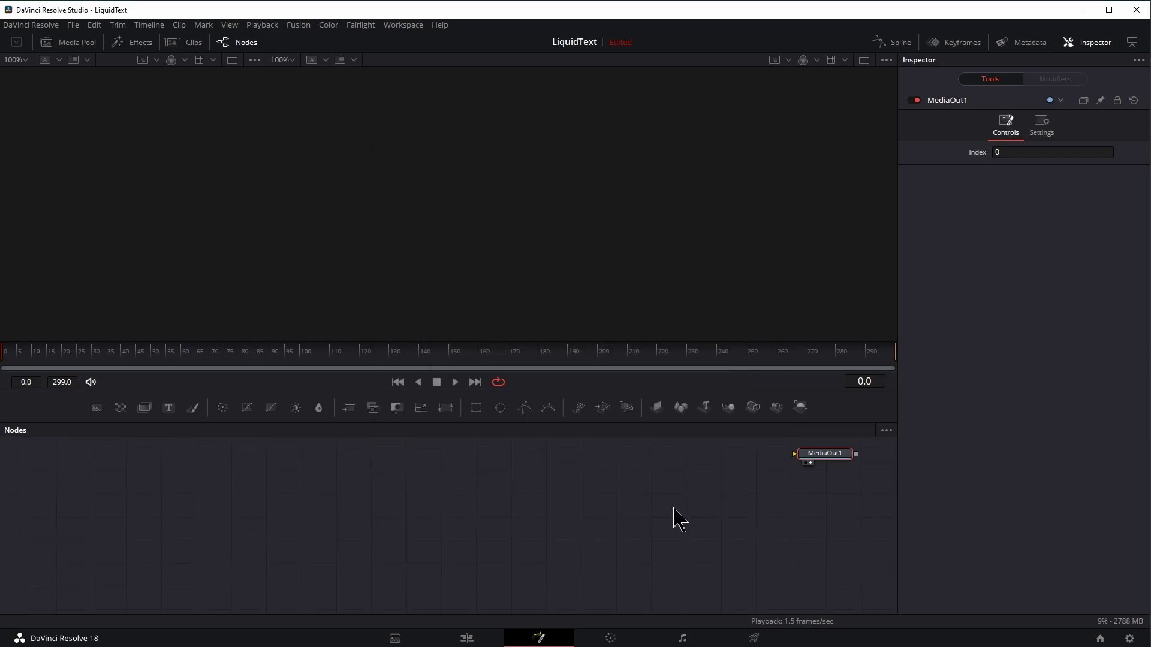
pyautogui.scroll(3, 683, 512)
pyautogui.scroll(-3, 730, 501)
pyautogui.scroll(4, 729, 501)
pyautogui.scroll(-3, 729, 501)
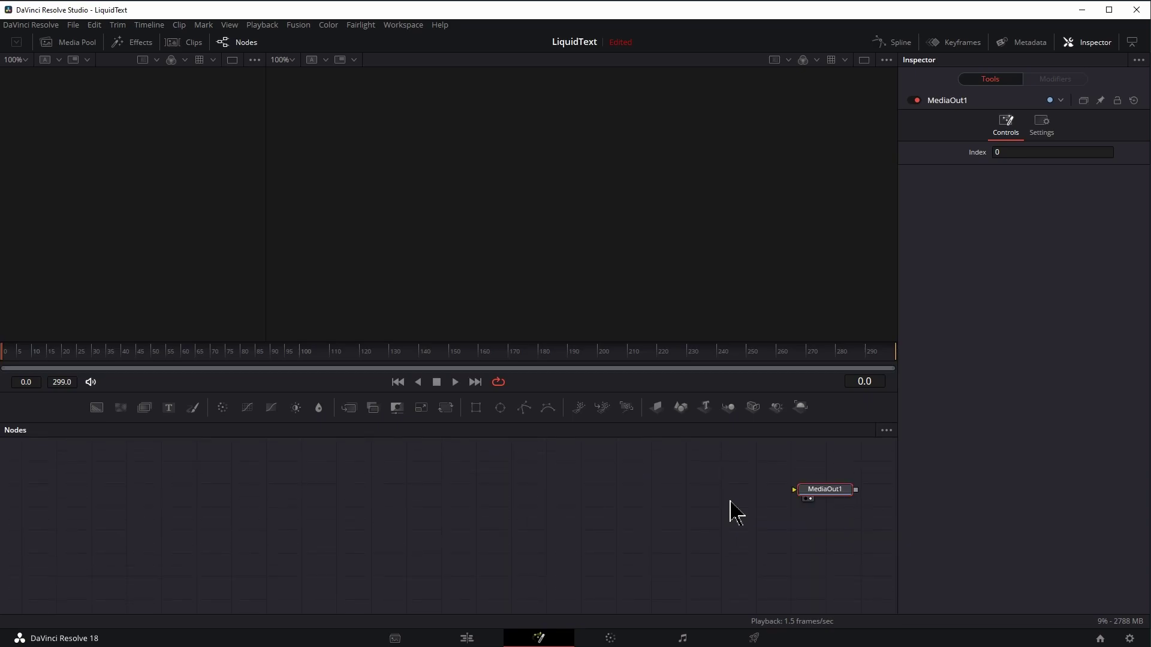
pyautogui.scroll(1, 728, 502)
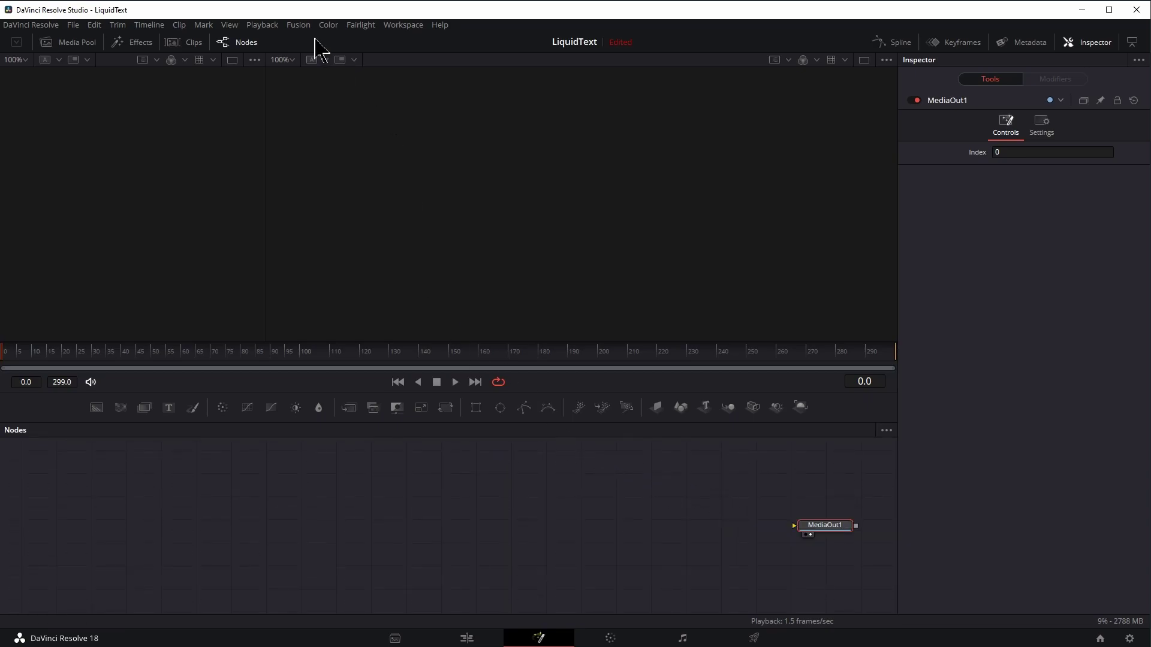
# Set touch scrolling and mouse wheel Pan to Ctrl, save, and paste a pEmitter/pRender setup.
pyautogui.click(298, 25)
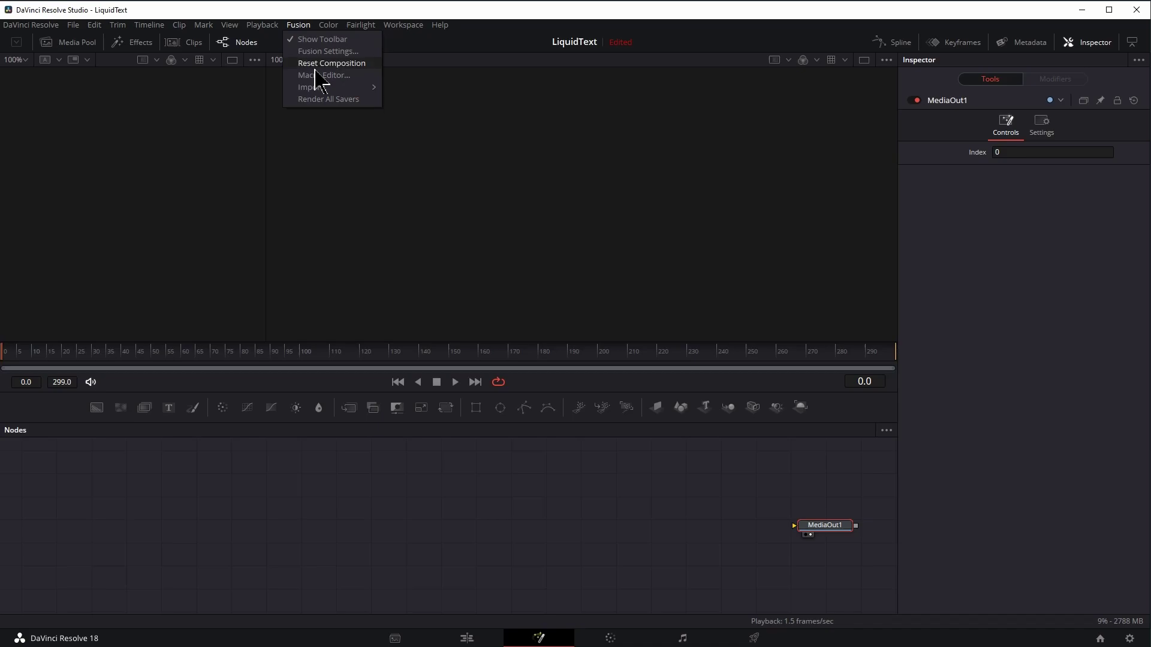
pyautogui.click(321, 51)
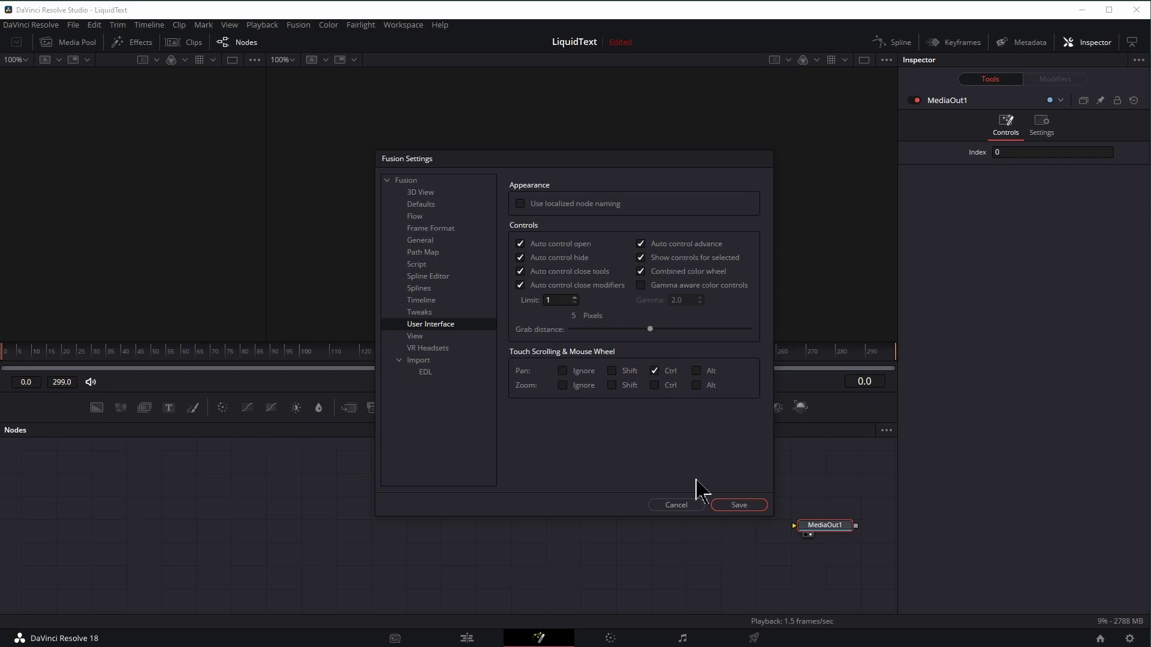
pyautogui.click(739, 505)
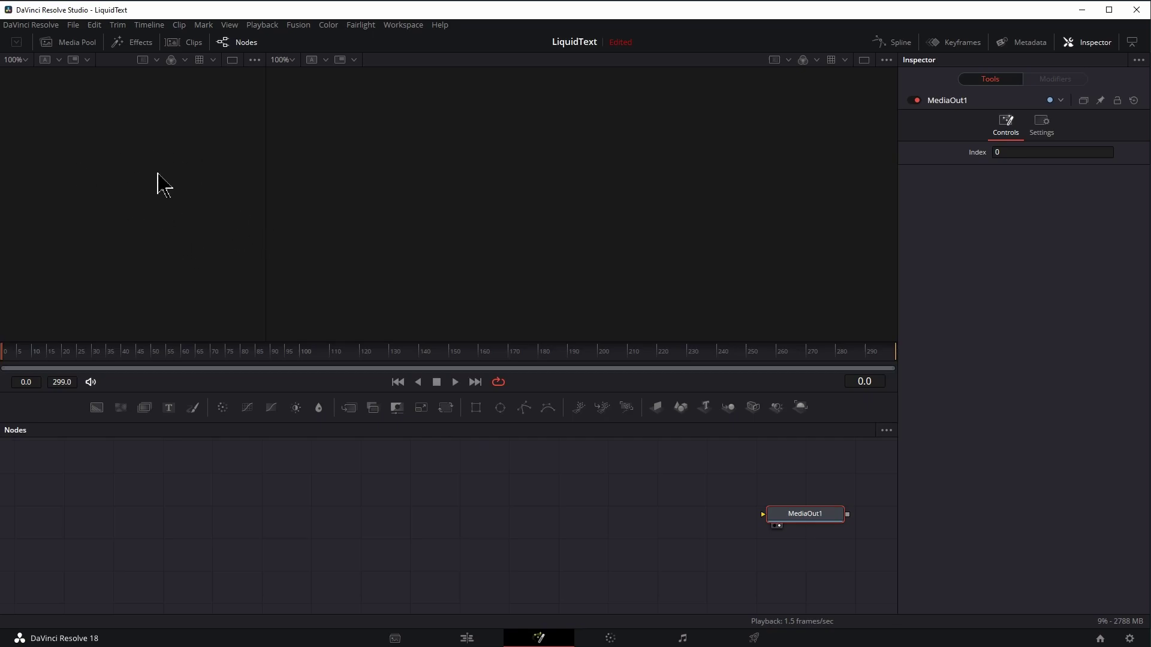
pyautogui.hotkey('ctrl', 'v')
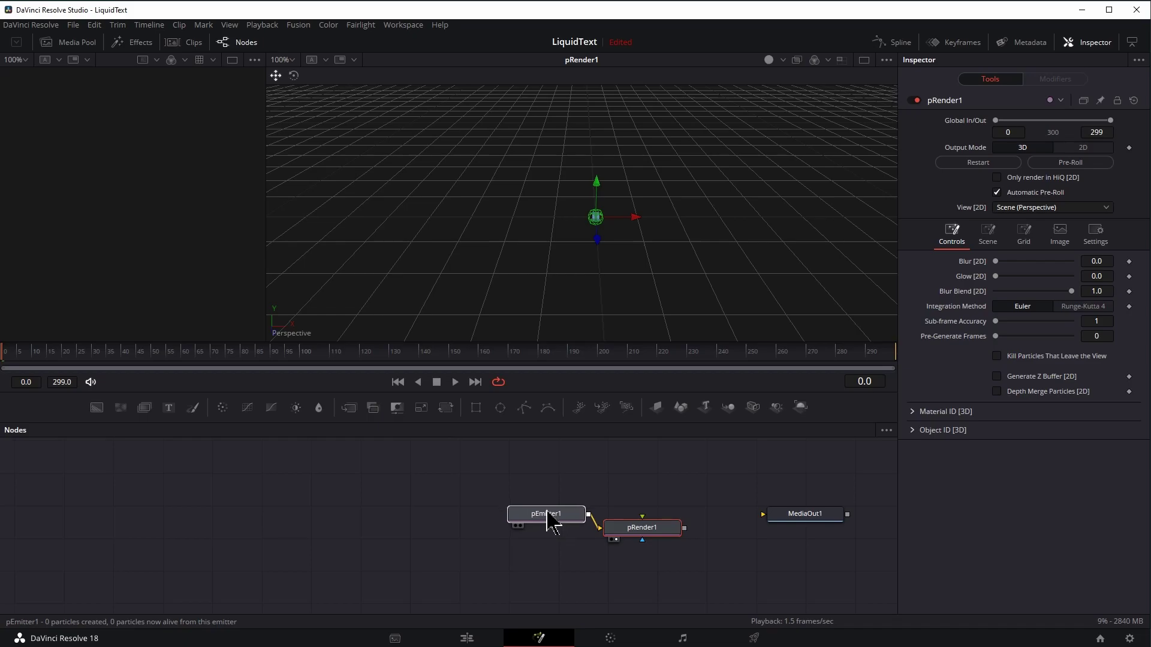
pyautogui.moveTo(547, 519); pyautogui.dragTo(542, 525)
pyautogui.moveTo(667, 540)
pyautogui.mouseDown()
pyautogui.moveTo(677, 540)
pyautogui.moveTo(668, 524)
pyautogui.mouseUp()
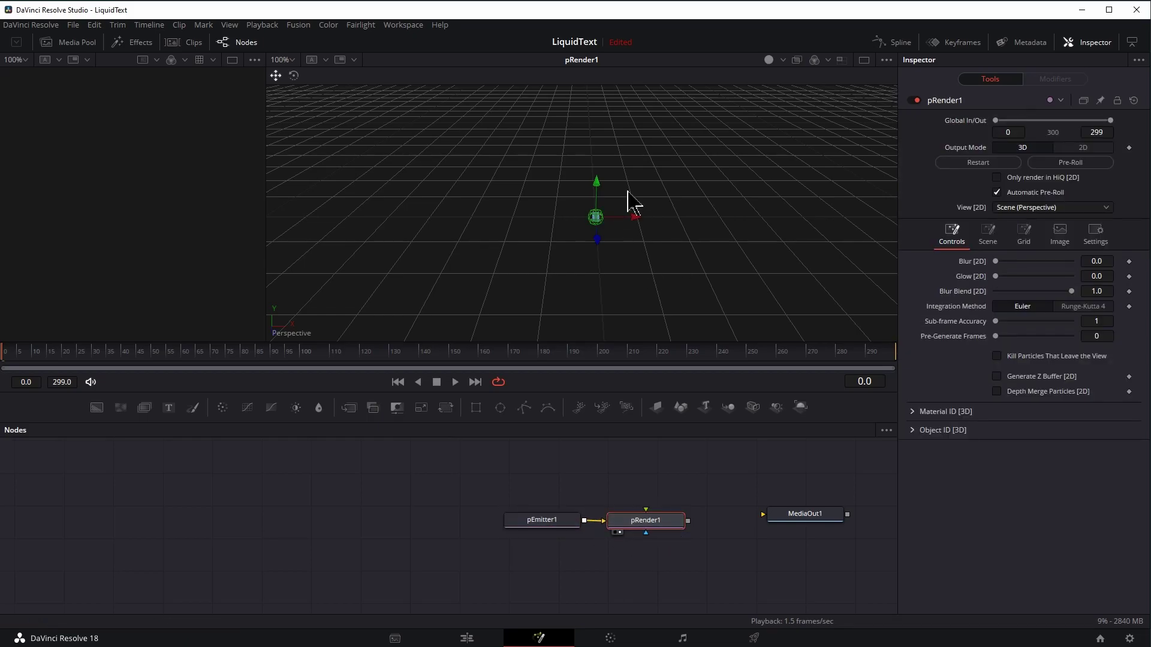
pyautogui.scroll(5, 618, 206)
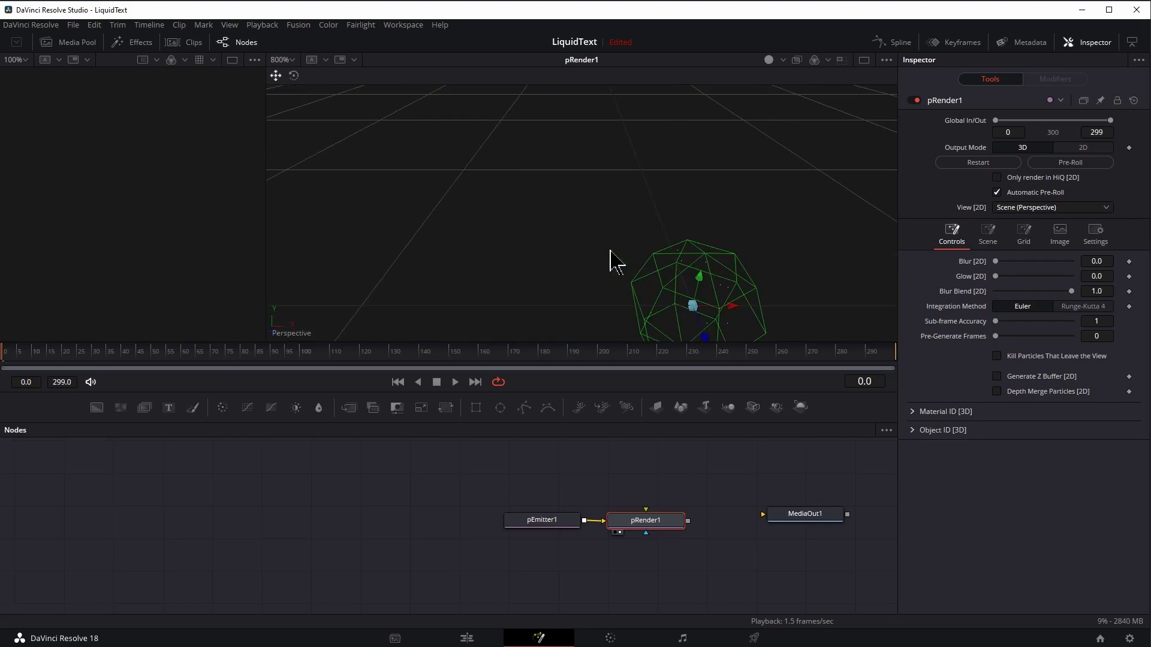
pyautogui.scroll(-3, 618, 261)
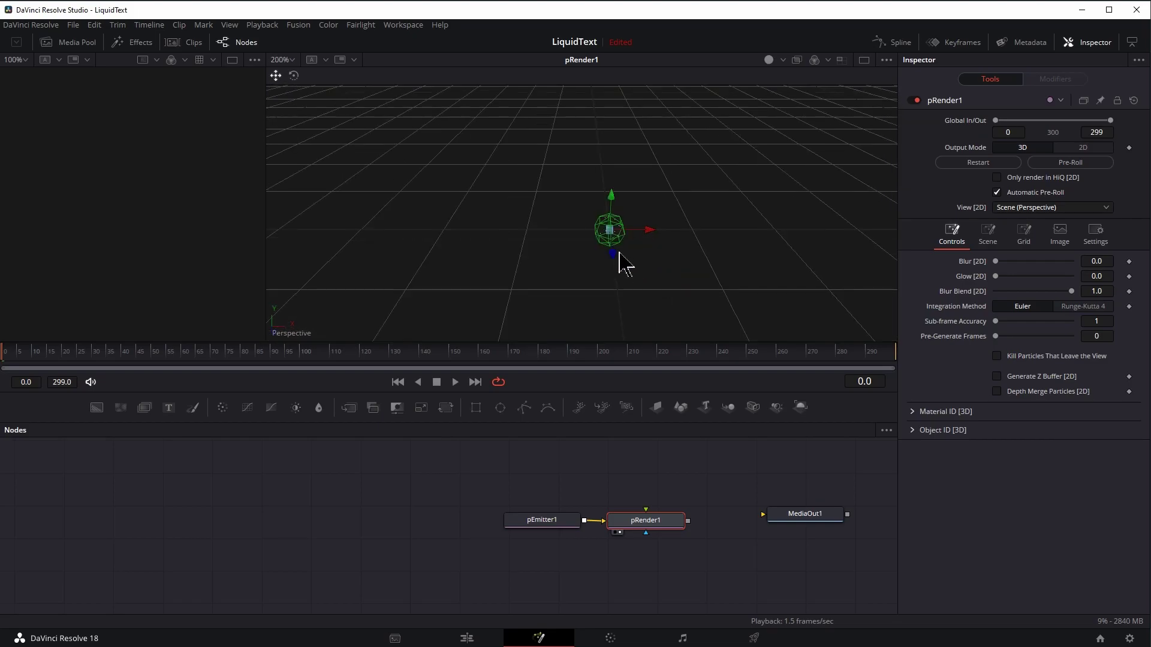
pyautogui.scroll(-2, 621, 264)
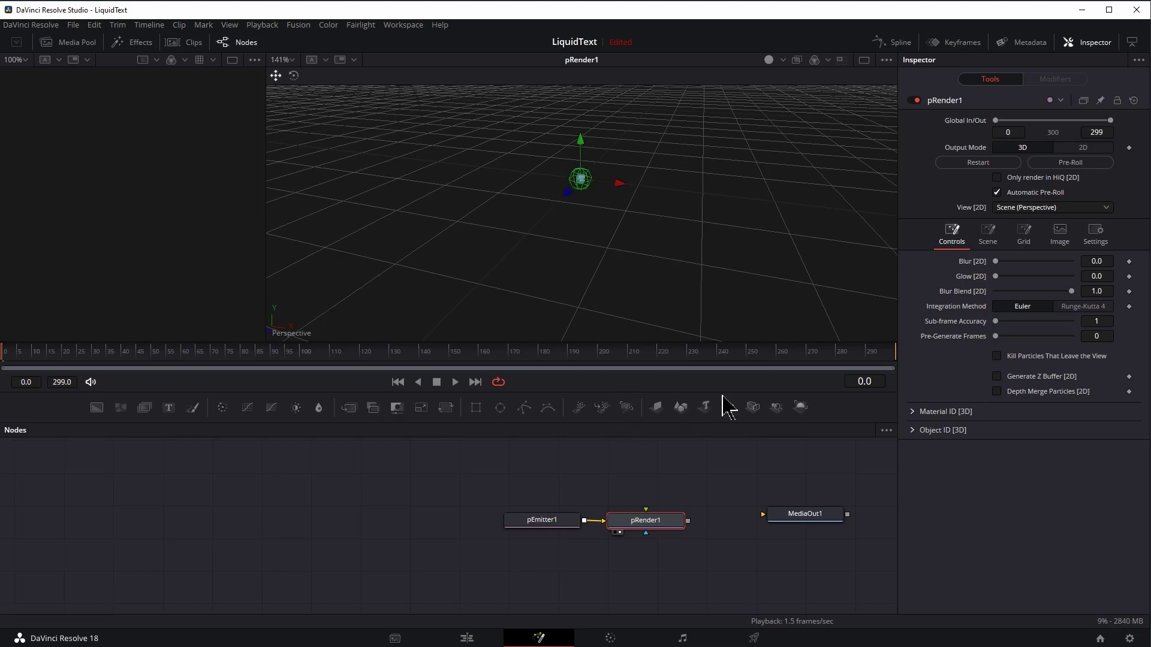
pyautogui.scroll(-2, 742, 524)
pyautogui.scroll(4, 767, 519)
pyautogui.moveTo(767, 519); pyautogui.dragTo(709, 543)
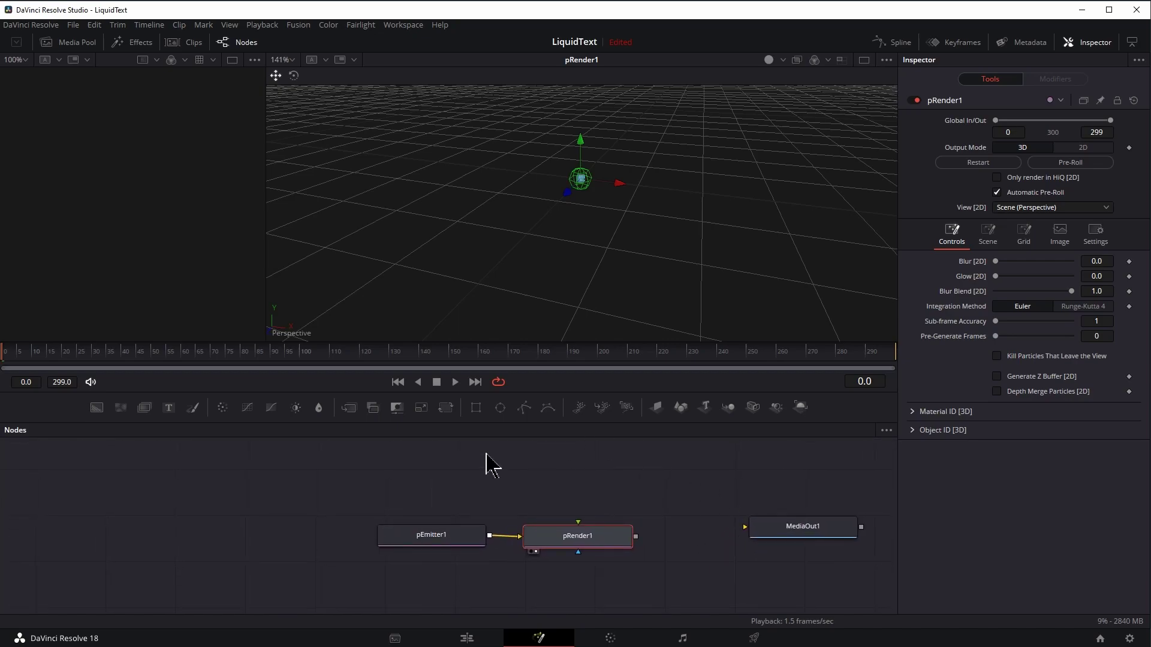
pyautogui.press('Delete')
# Add a Text1 node at the lower left of the graph reading 'LIQUID'.
pyautogui.scroll(-2, 784, 493)
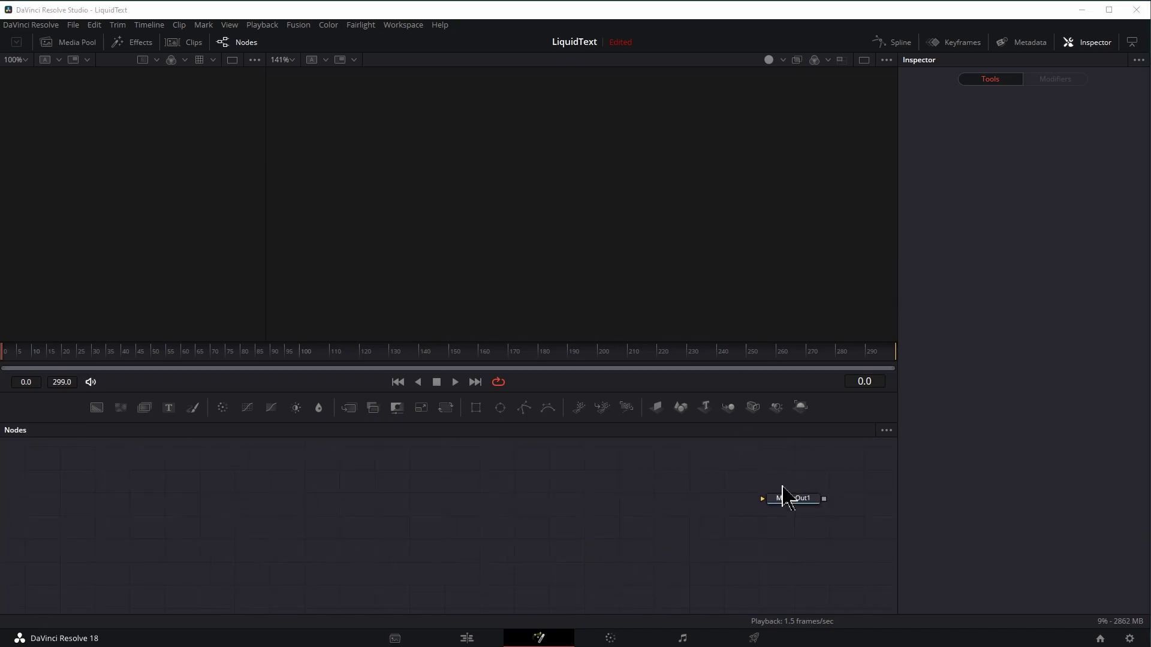
pyautogui.moveTo(821, 501); pyautogui.dragTo(845, 517)
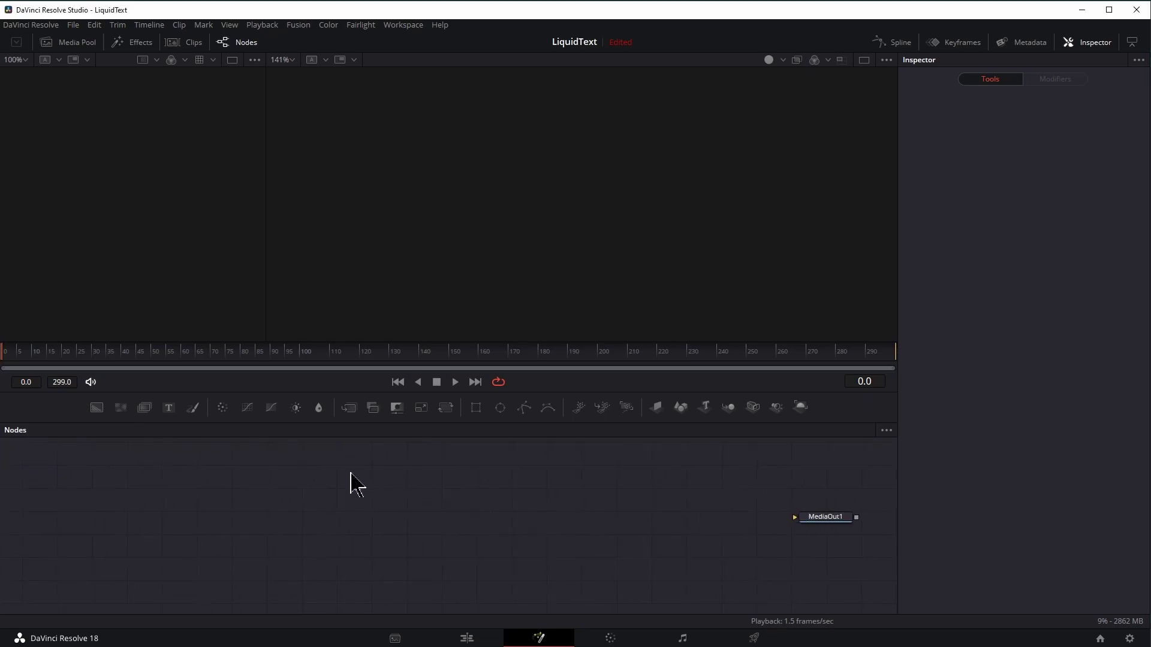
pyautogui.click(168, 409)
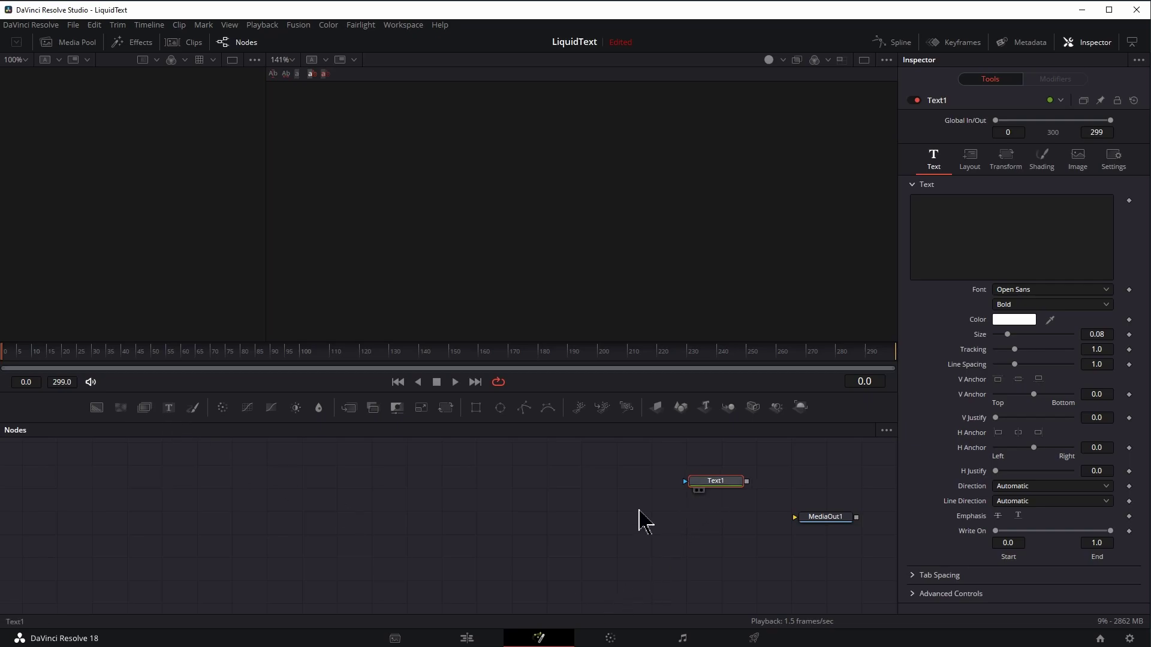
pyautogui.moveTo(684, 485); pyautogui.dragTo(22, 546)
pyautogui.click(929, 211)
pyautogui.write('LIQ')
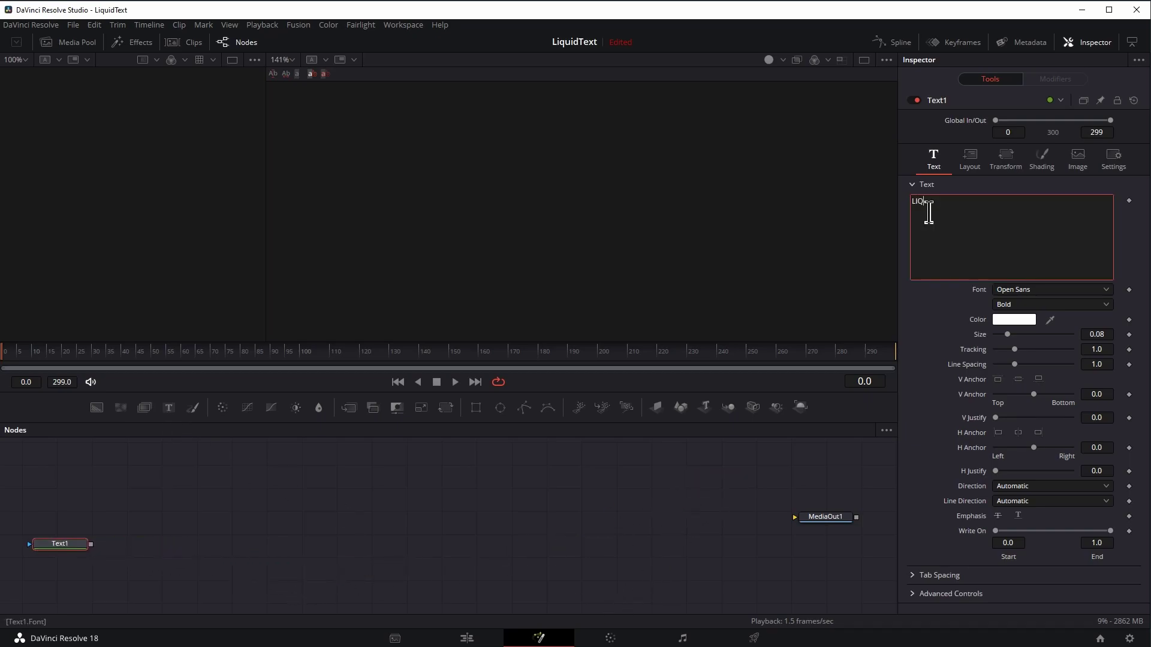
pyautogui.write('UID')
# View Text1 and narrow the right viewer of the dual-viewer split.
pyautogui.click(60, 543)
pyautogui.press('1')
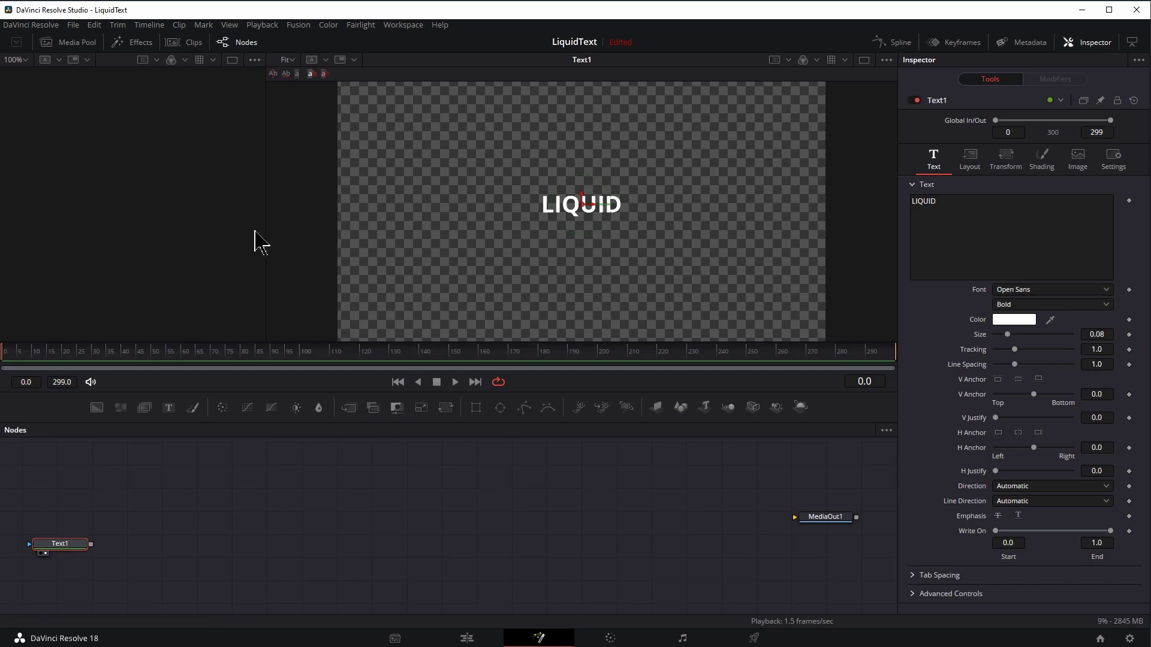
pyautogui.moveTo(264, 229)
pyautogui.mouseDown()
pyautogui.moveTo(467, 216)
pyautogui.moveTo(249, 239)
pyautogui.mouseUp()
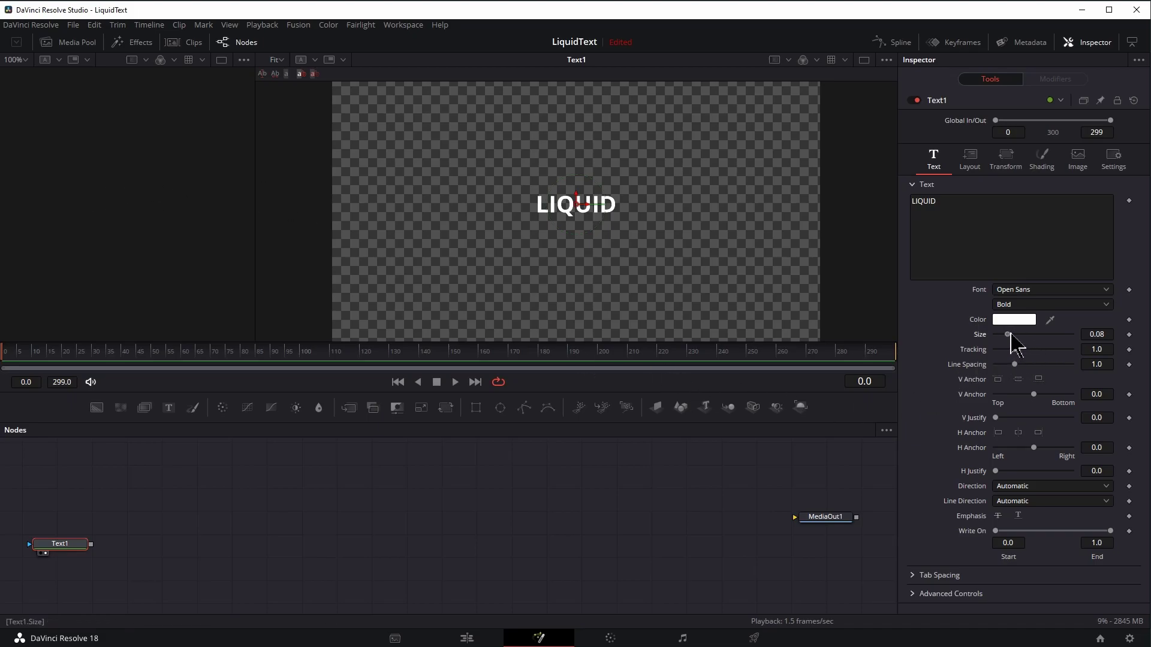
# Enlarge LIQUID to size 0.4291, set it in Alfa Slab One, and view the font's download page.
pyautogui.moveTo(1010, 336); pyautogui.dragTo(1079, 342)
pyautogui.click(1044, 290)
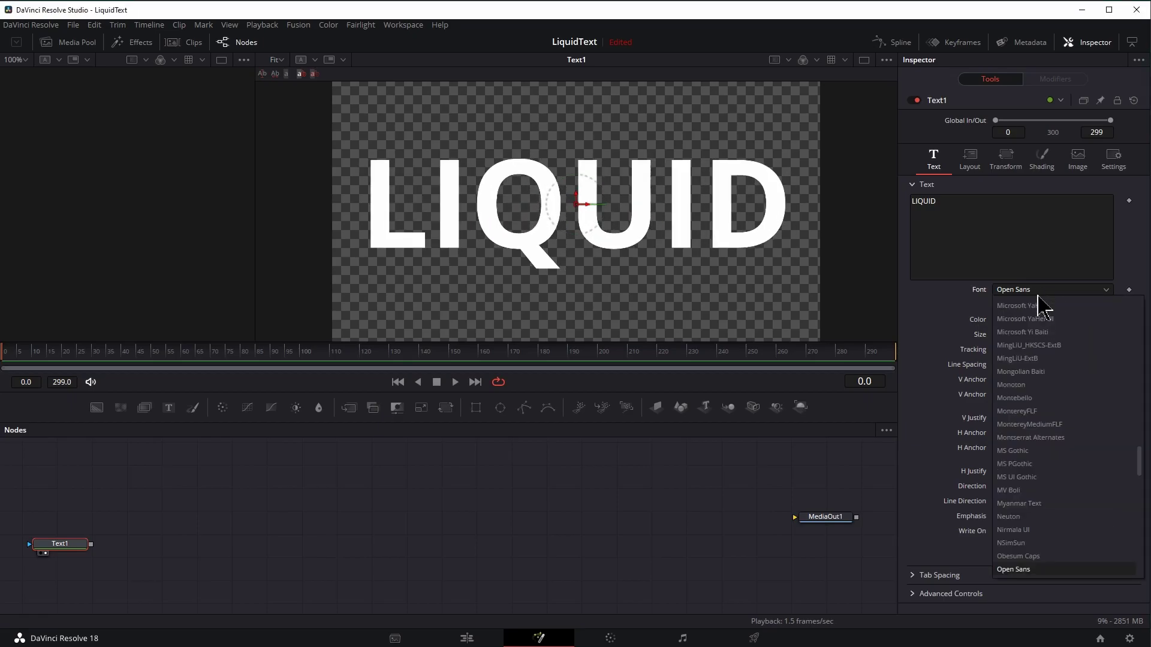
pyautogui.write('alfa')
pyautogui.press('Return')
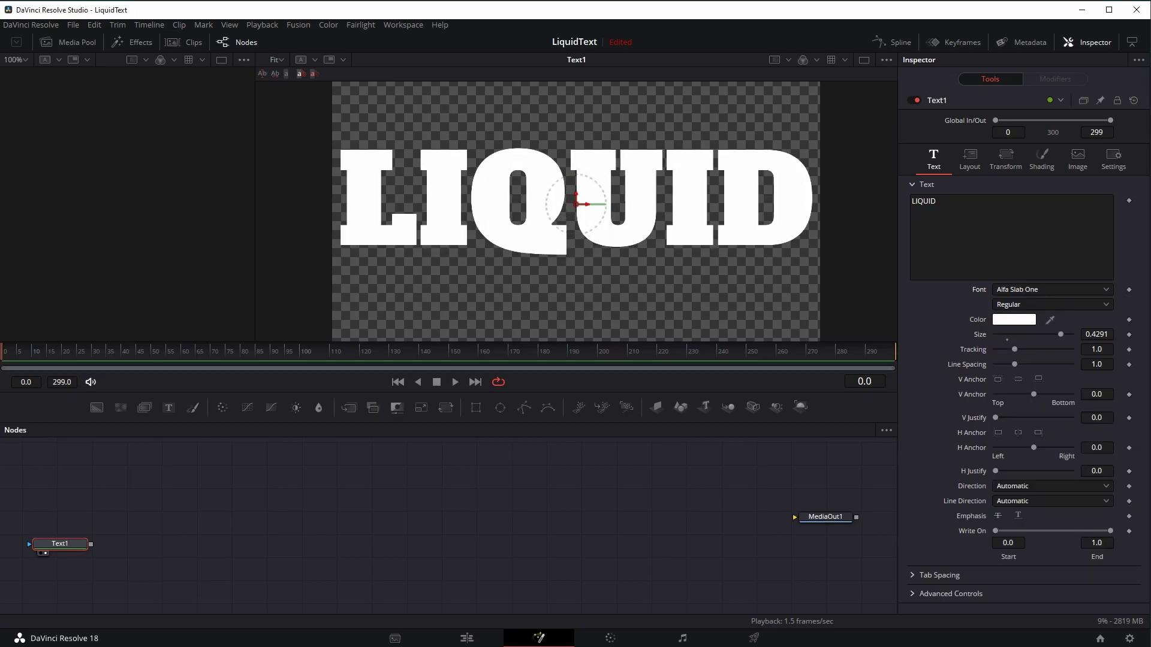
pyautogui.moveTo(1150, 1); pyautogui.dragTo(636, 60)
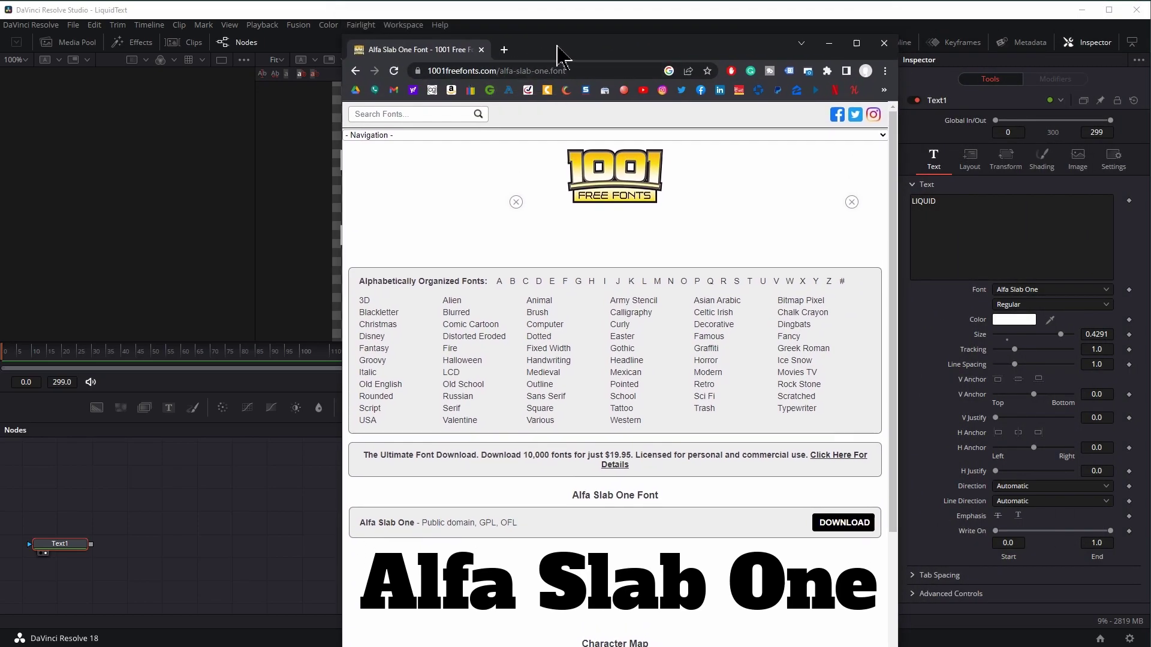
pyautogui.moveTo(556, 46); pyautogui.dragTo(1150, 48)
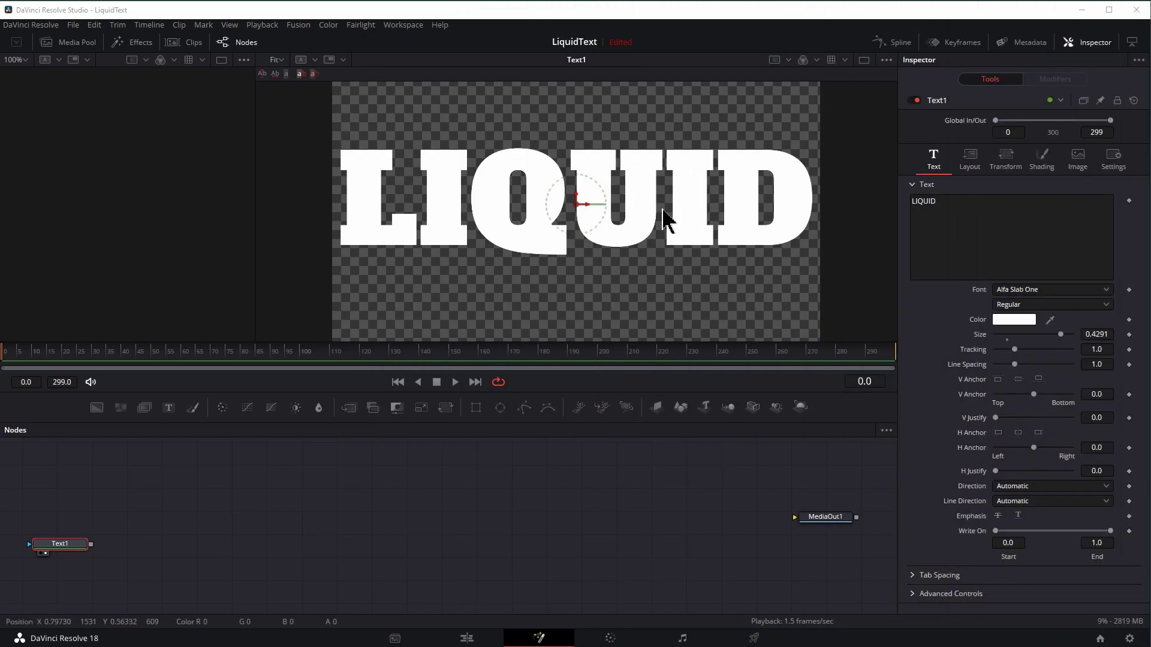
# Shrink LIQUID to size 0.3976 and switch its shading to a gradient with a bright purple first stop.
pyautogui.moveTo(1069, 338); pyautogui.dragTo(1057, 336)
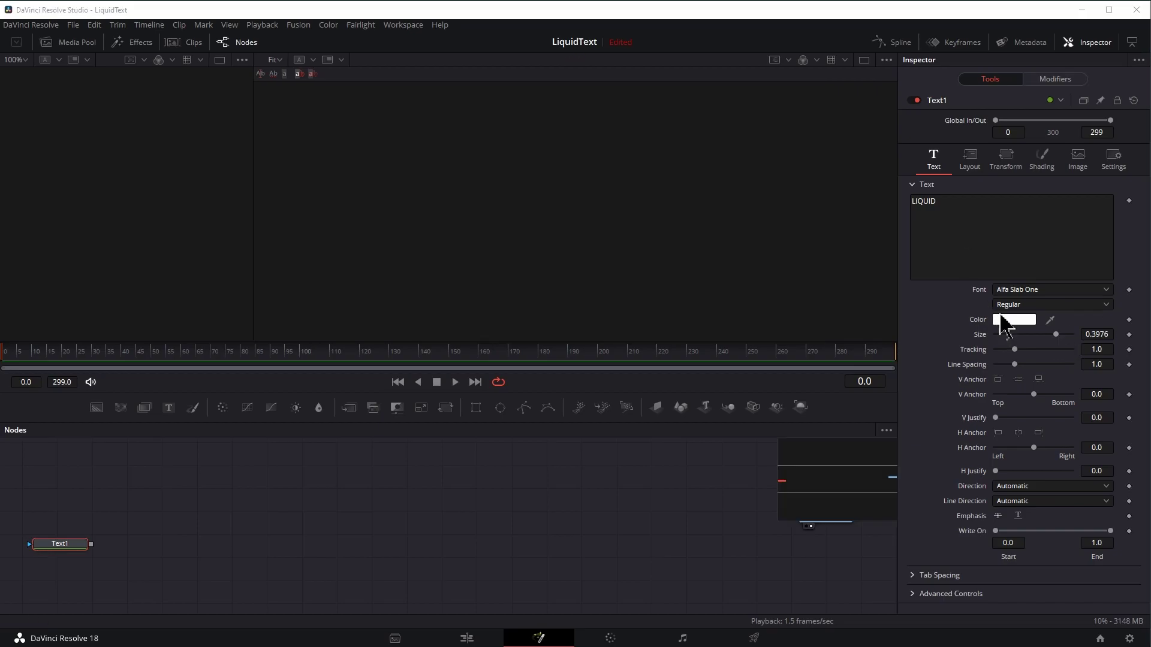
pyautogui.click(1042, 158)
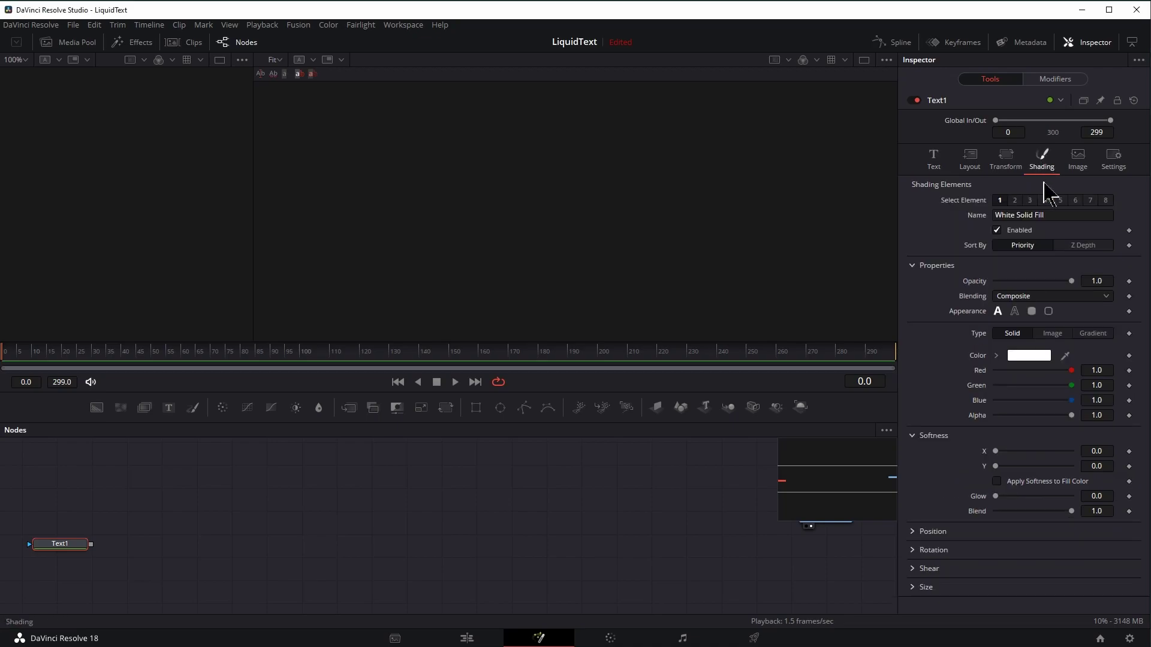
pyautogui.click(1092, 334)
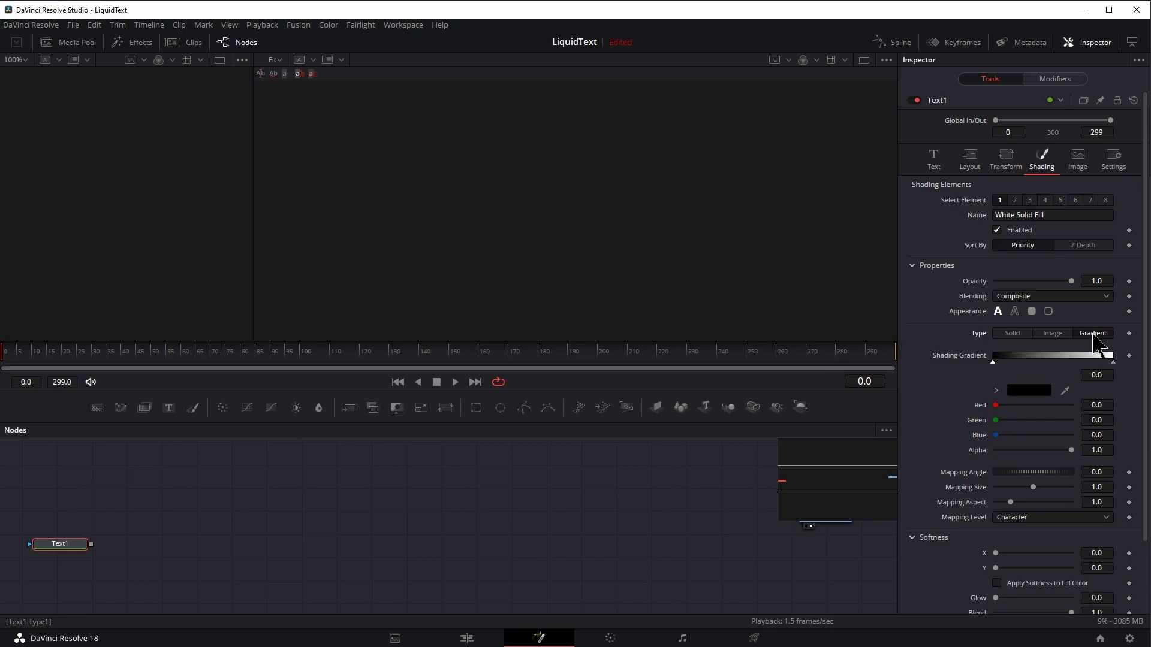
pyautogui.click(996, 390)
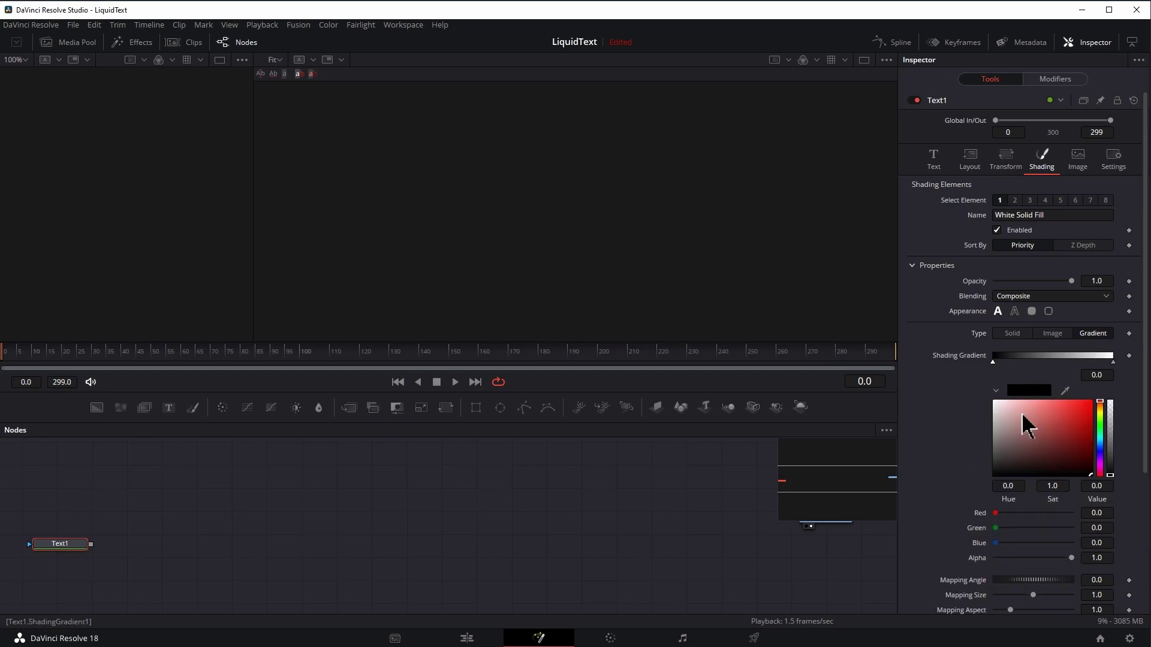
pyautogui.click(1100, 470)
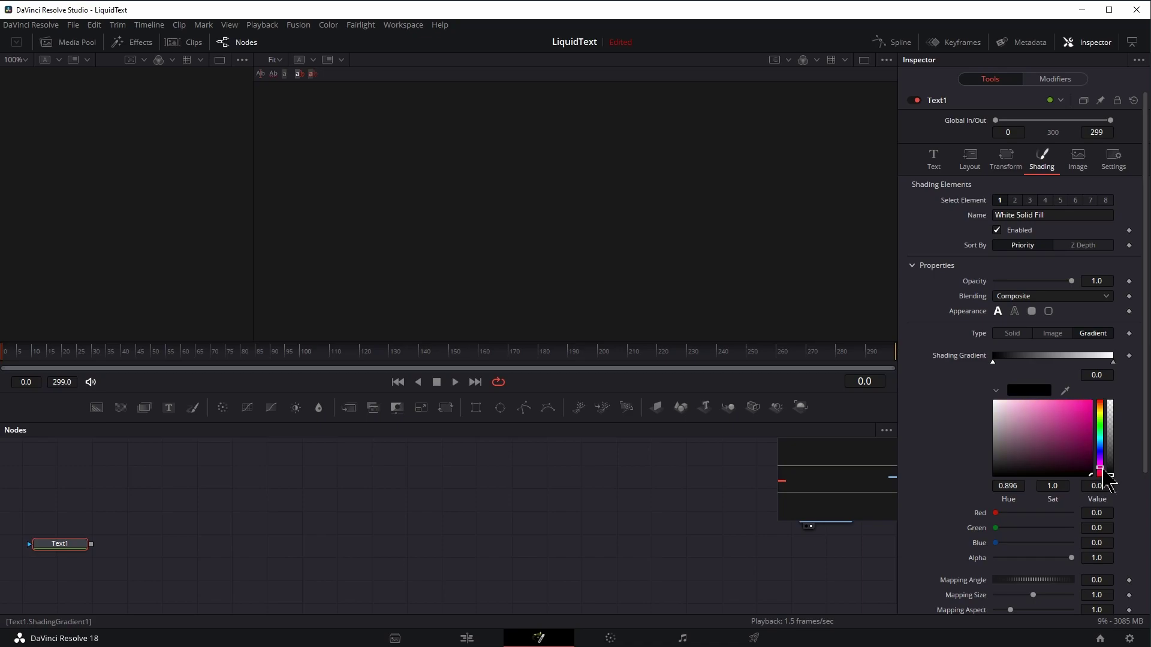
pyautogui.moveTo(1098, 467); pyautogui.dragTo(1103, 469)
pyautogui.click(1110, 473)
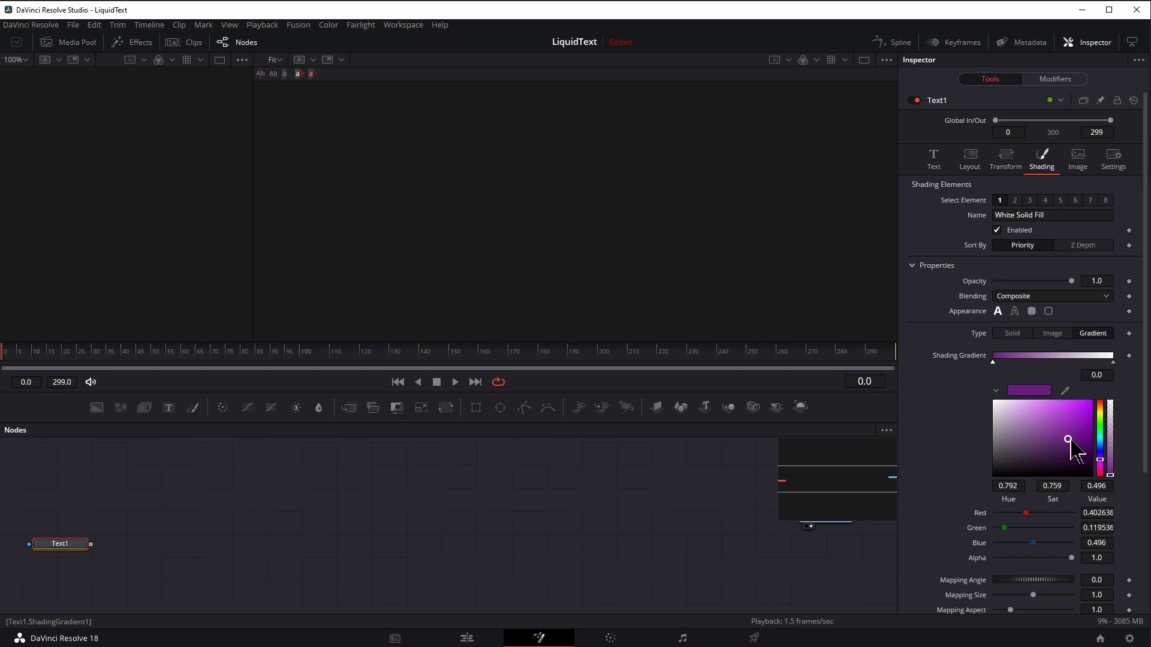
# Add a blue-violet middle stop, make the end stop cyan, and move the purple stop inward.
pyautogui.click(1052, 356)
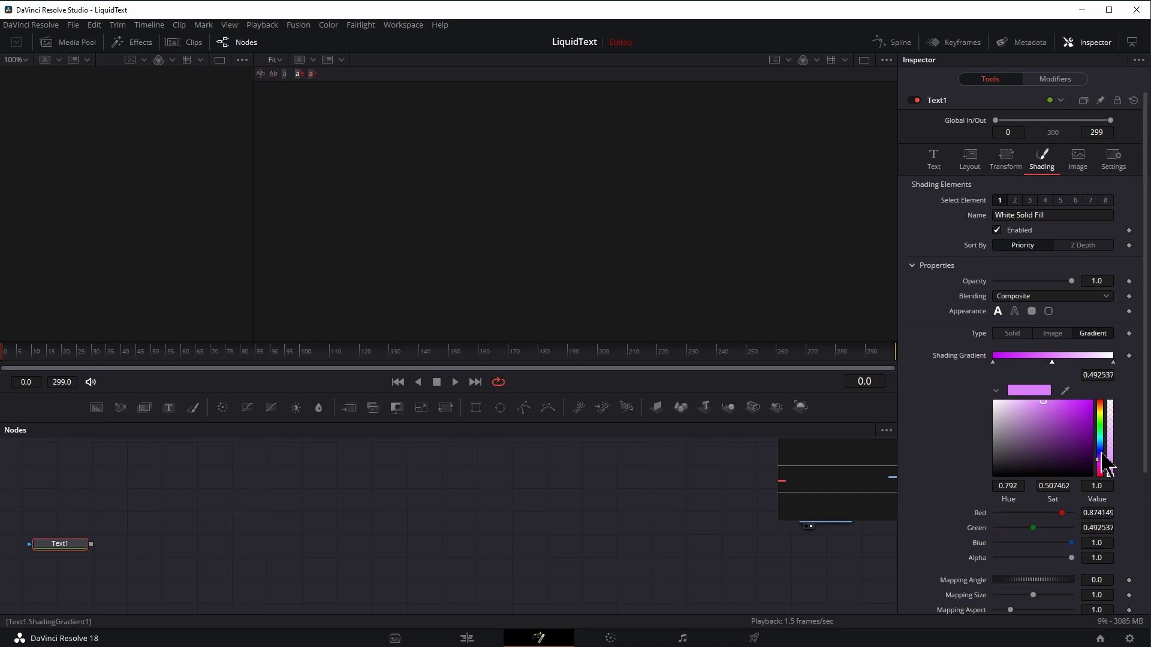
pyautogui.moveTo(1101, 459); pyautogui.dragTo(1061, 416)
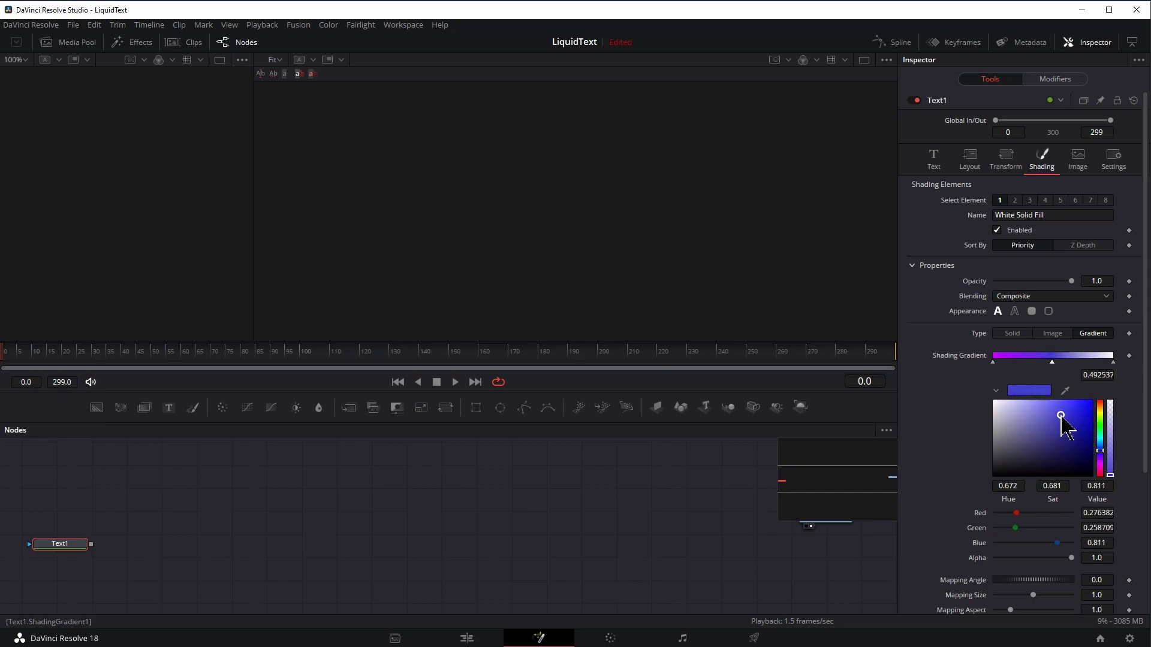
pyautogui.click(1113, 362)
pyautogui.moveTo(1102, 459); pyautogui.dragTo(1101, 437)
pyautogui.moveTo(1113, 362); pyautogui.dragTo(1107, 365)
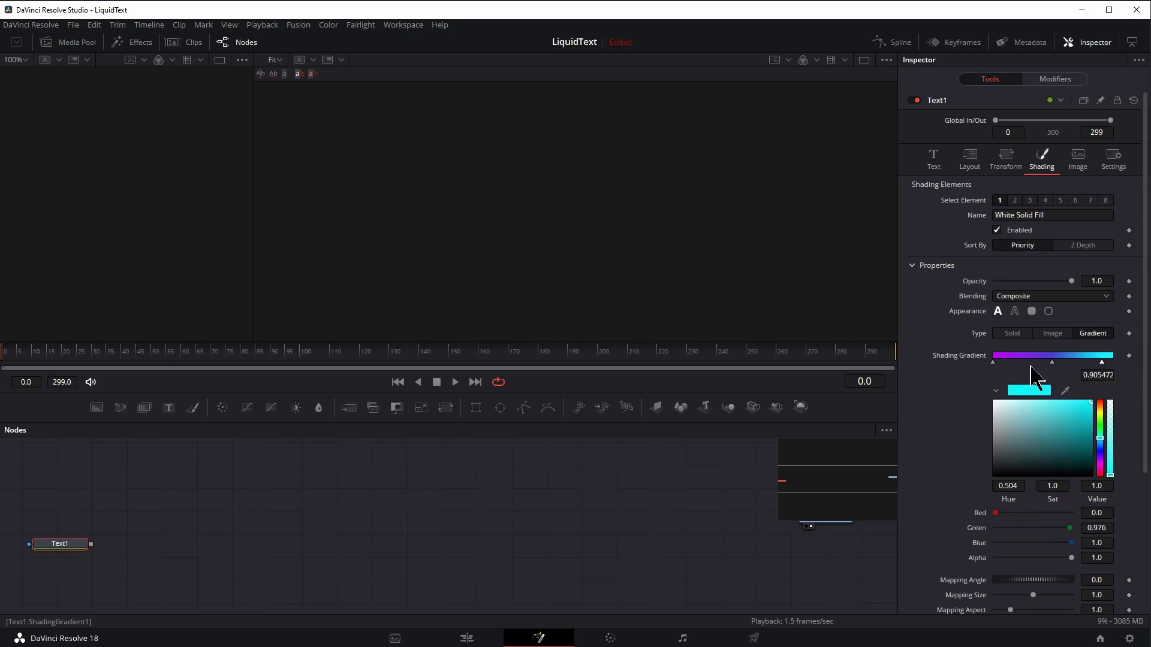
pyautogui.moveTo(990, 362); pyautogui.dragTo(1001, 362)
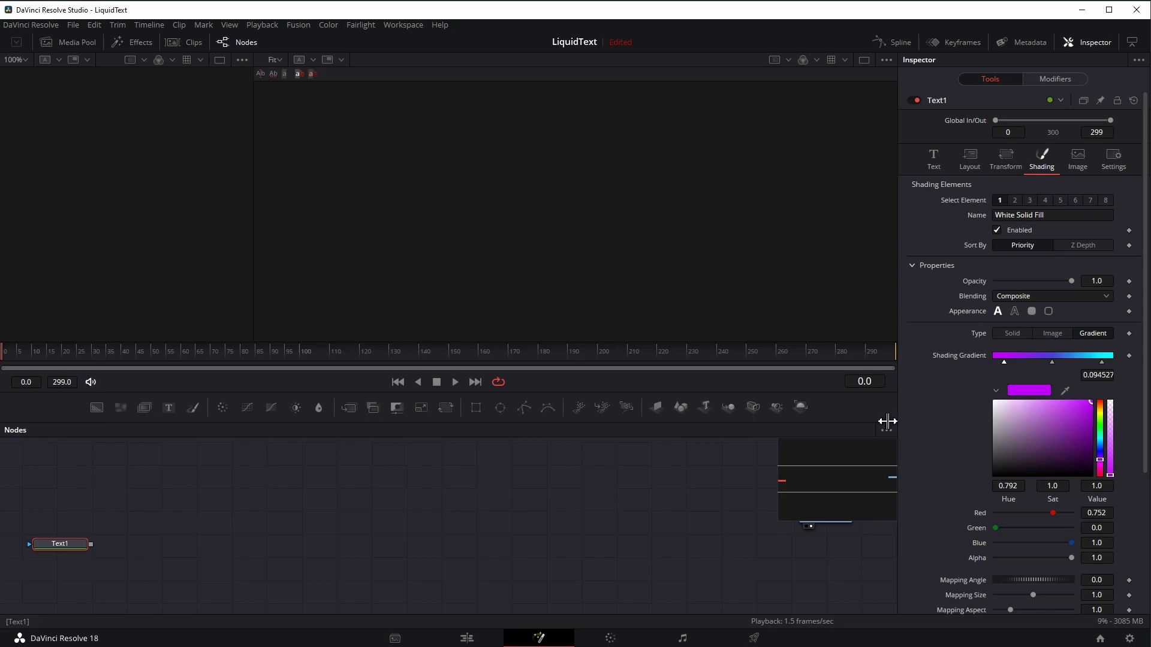
pyautogui.click(43, 553)
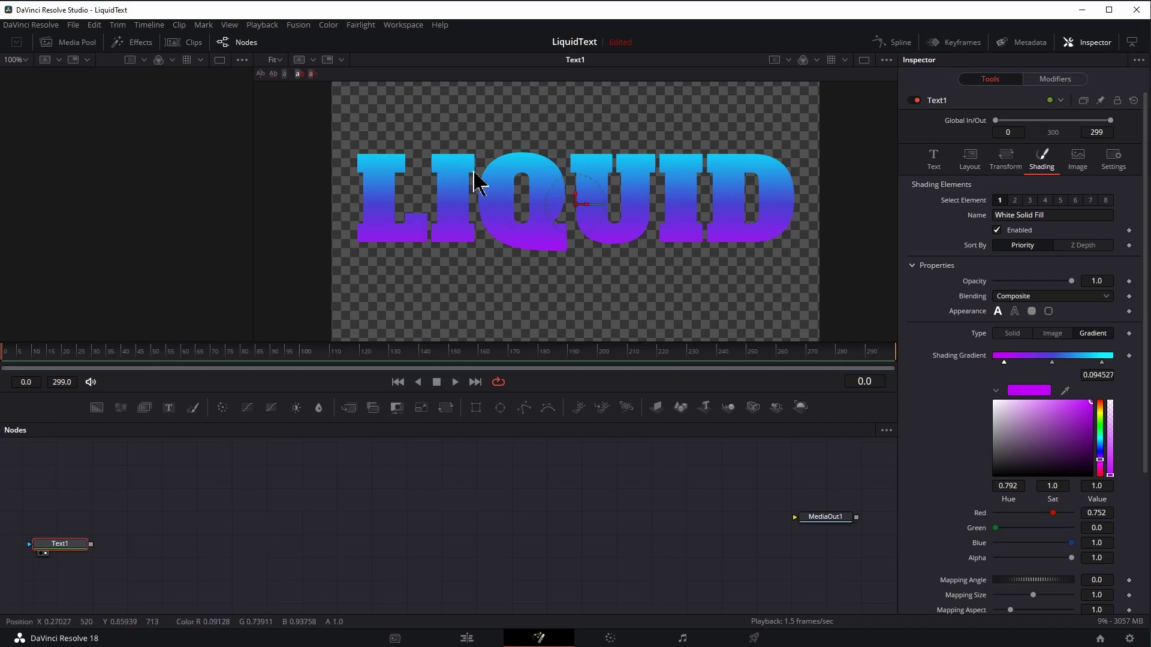
# Tilt the gradient to angle 10.4, move the purple stop to 0.258706, and reposition Text1.
pyautogui.scroll(-3, 1030, 360)
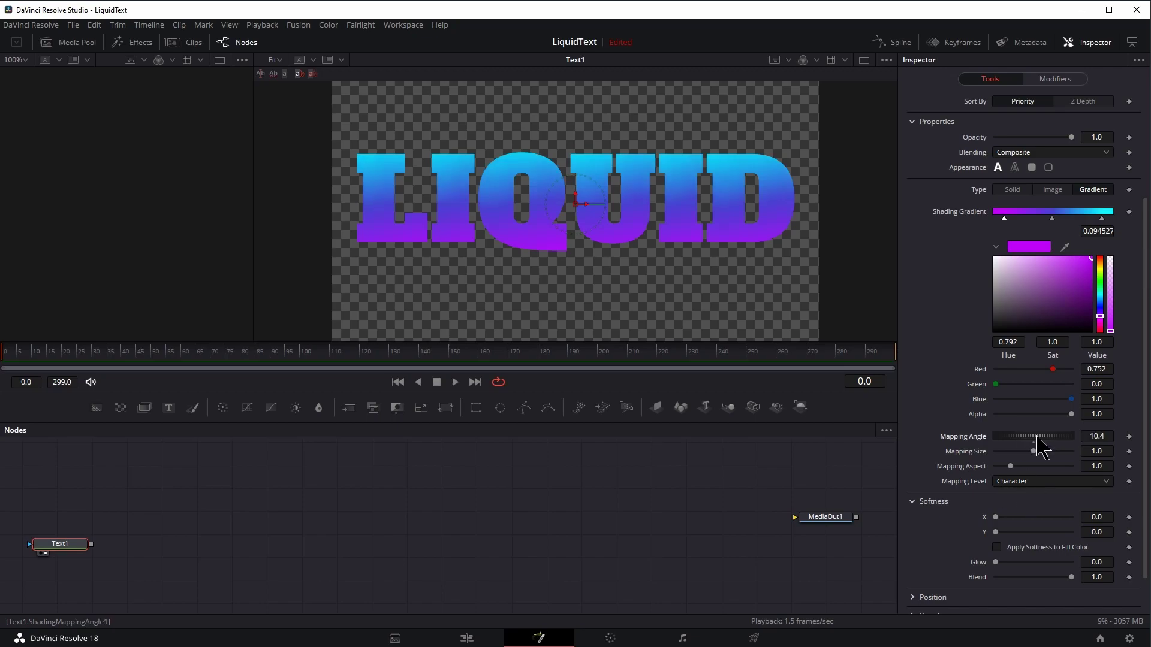
pyautogui.moveTo(1032, 437); pyautogui.dragTo(1041, 438)
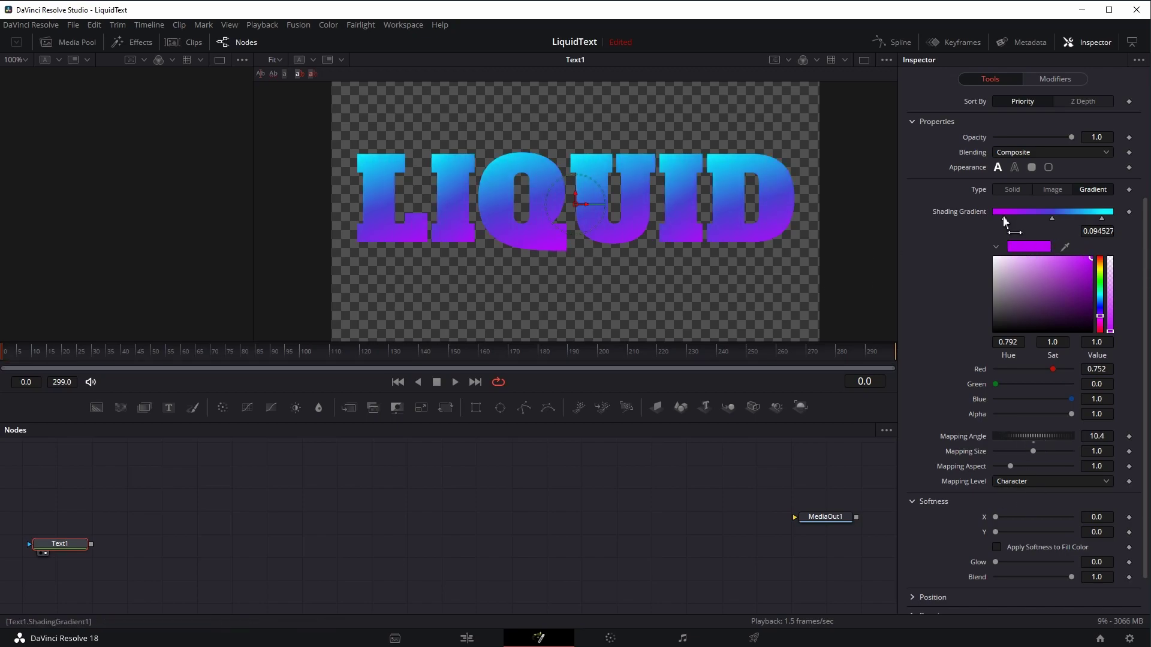
pyautogui.moveTo(1014, 218); pyautogui.dragTo(1024, 219)
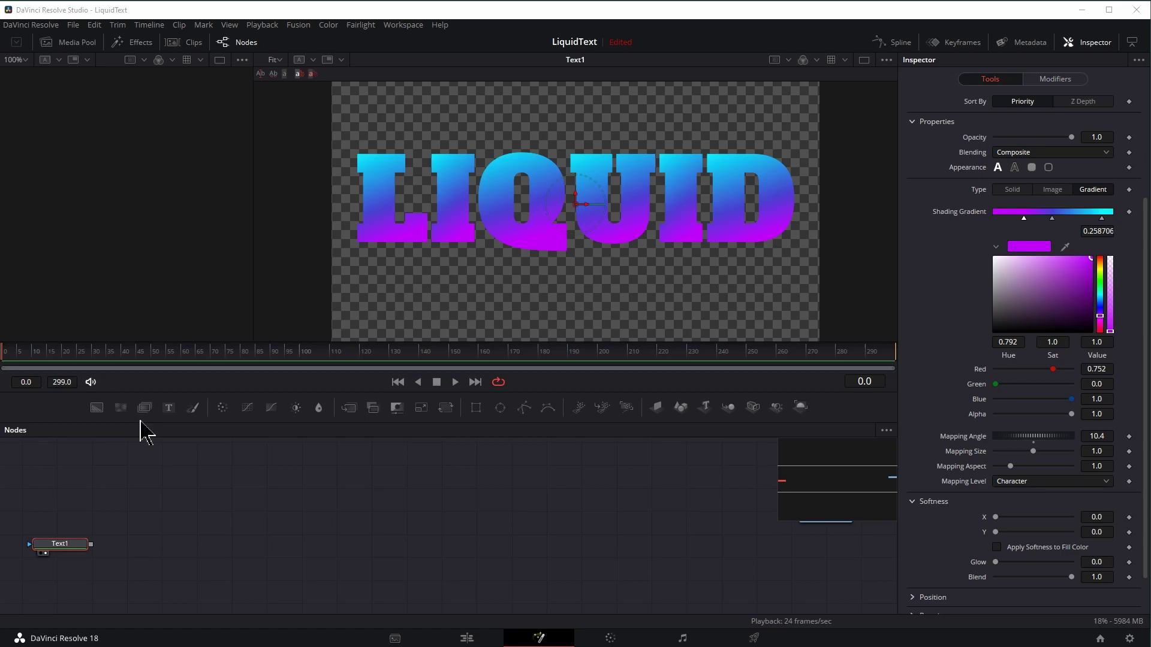
pyautogui.moveTo(64, 545); pyautogui.dragTo(79, 528)
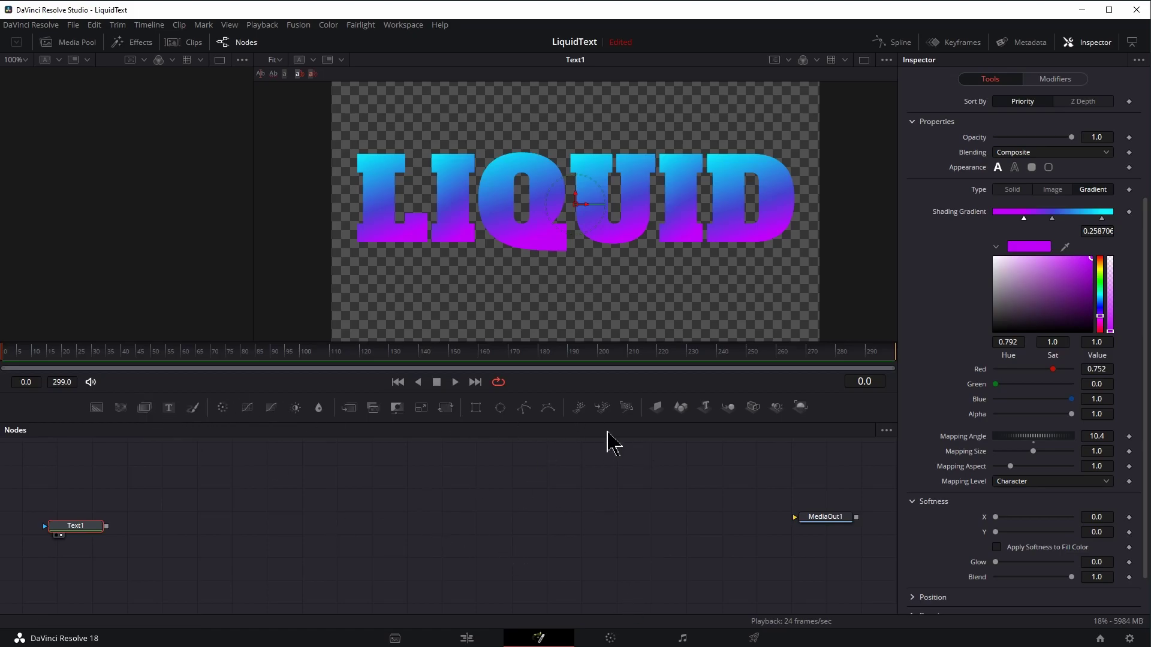
# Add Displace1 after Text1, feed it from a new FastNoise1 node, and view Displace1's output.
pyautogui.hotkey('shift', 'space')
pyautogui.write('dsp')
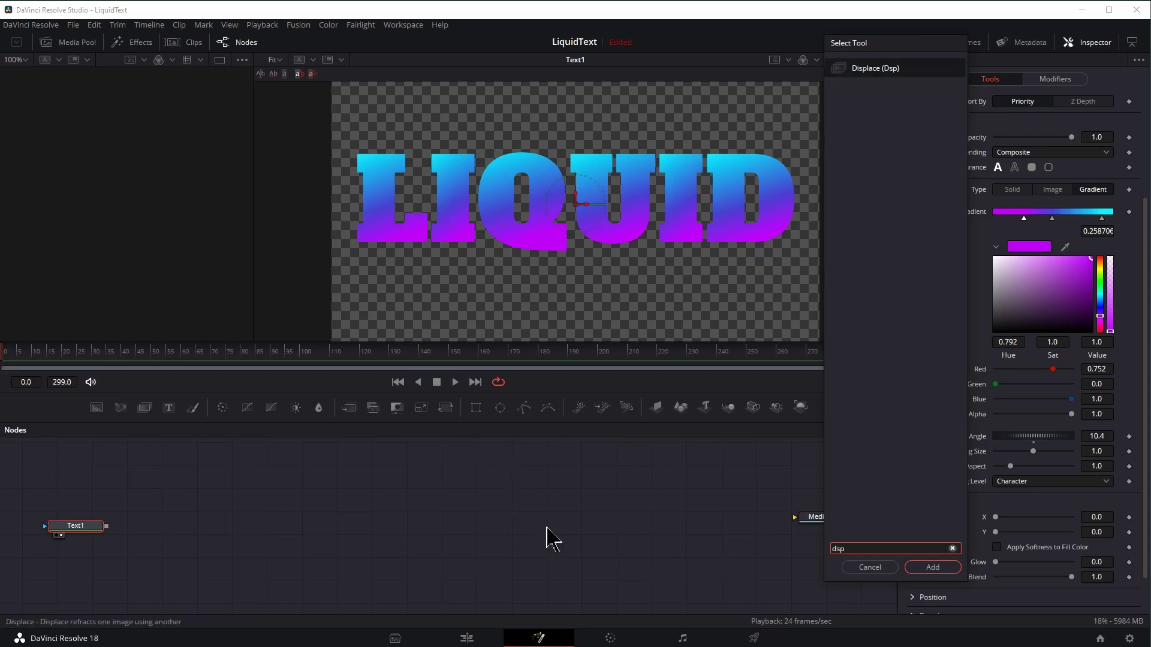
pyautogui.click(869, 569)
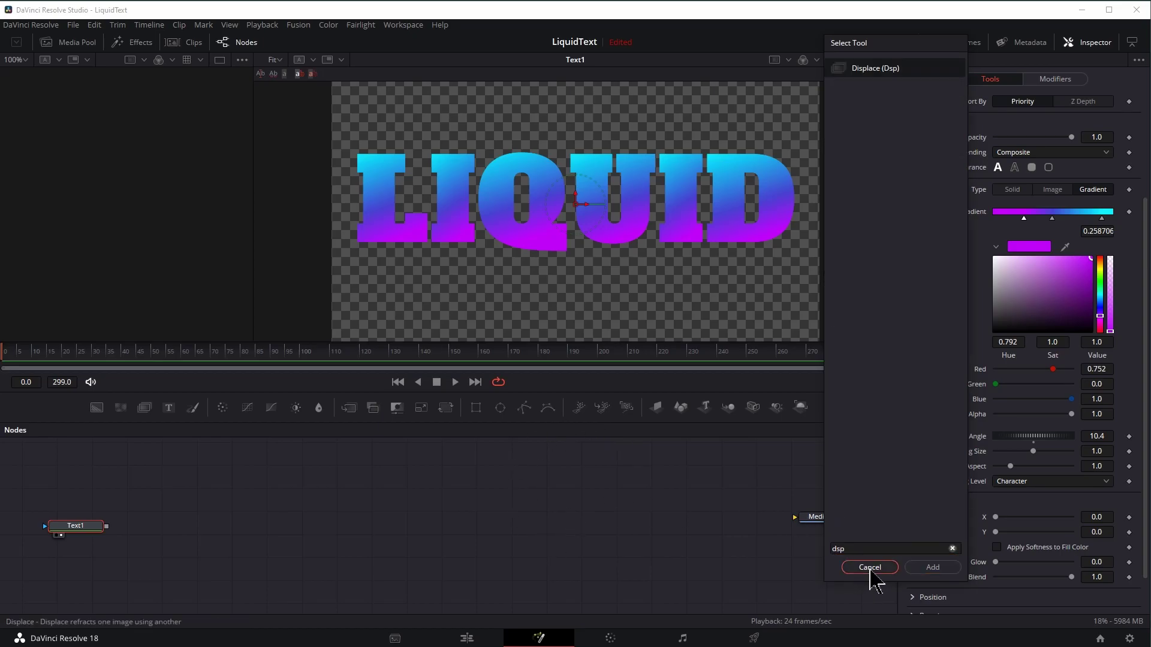
pyautogui.click(147, 410)
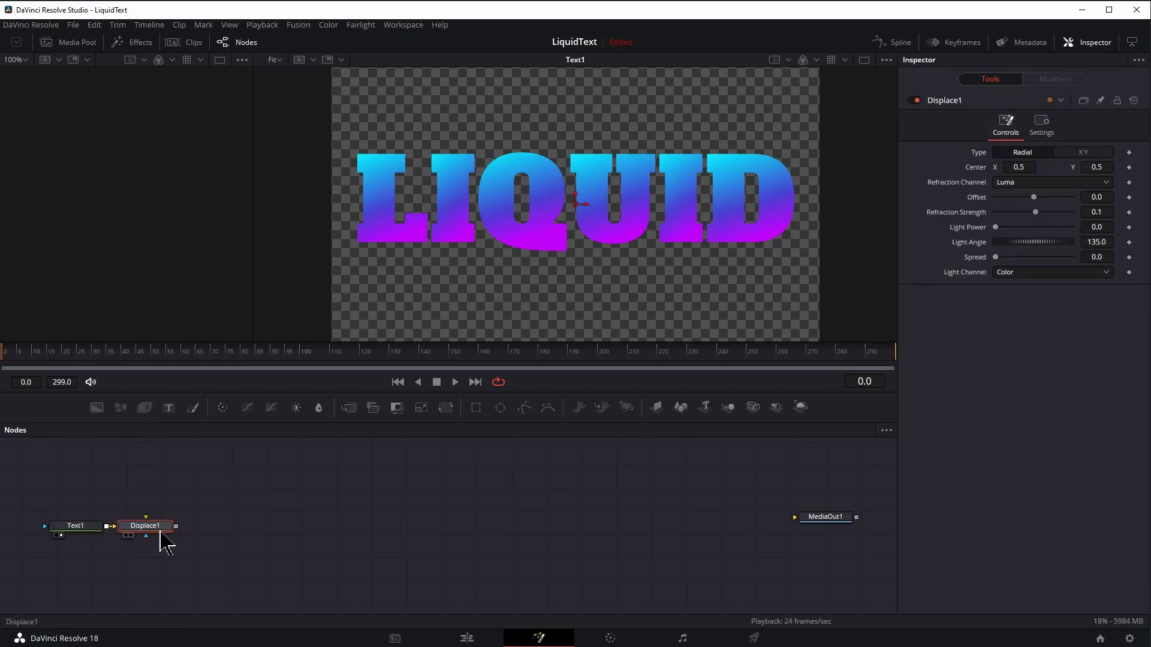
pyautogui.click(154, 475)
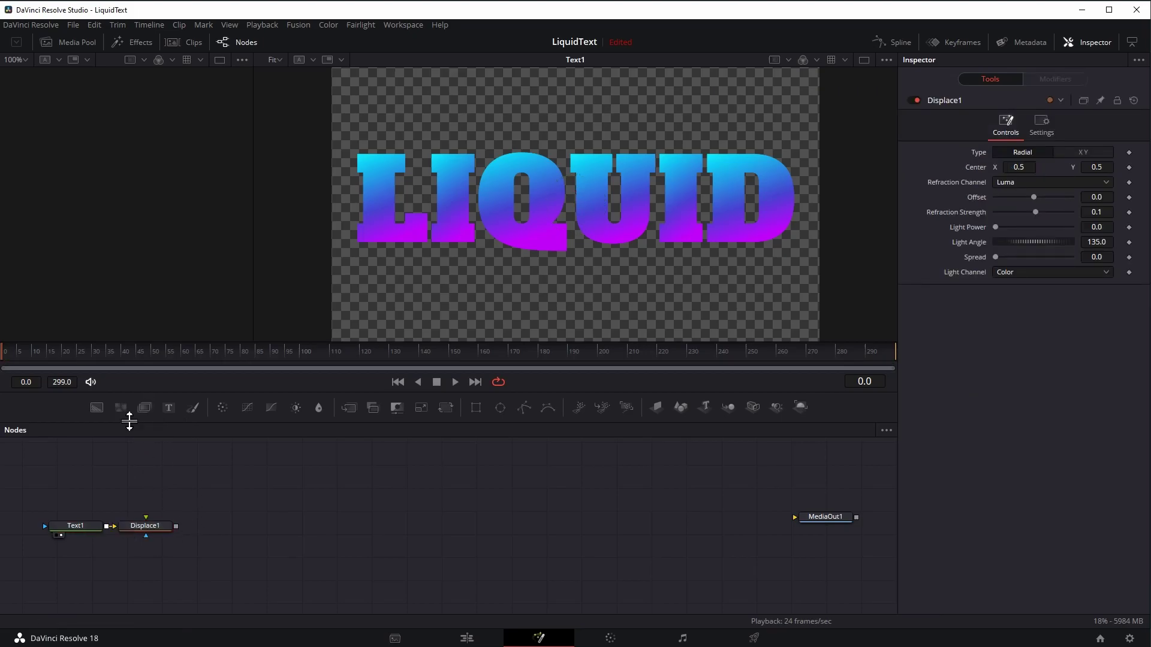
pyautogui.moveTo(121, 410); pyautogui.dragTo(150, 528)
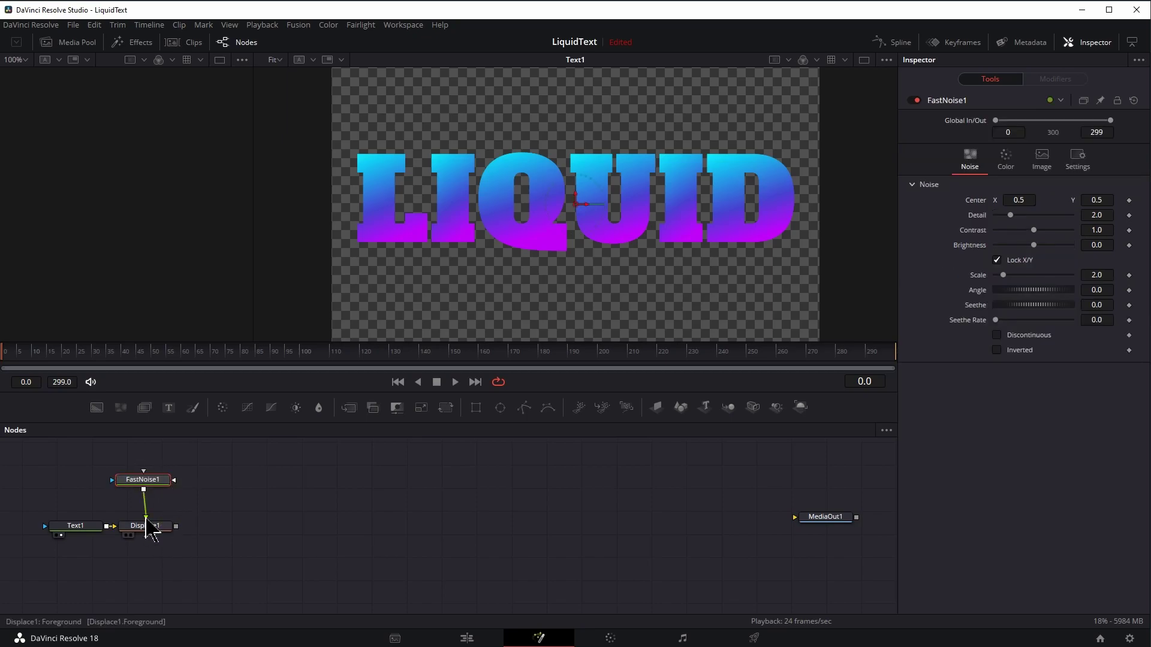
pyautogui.click(153, 528)
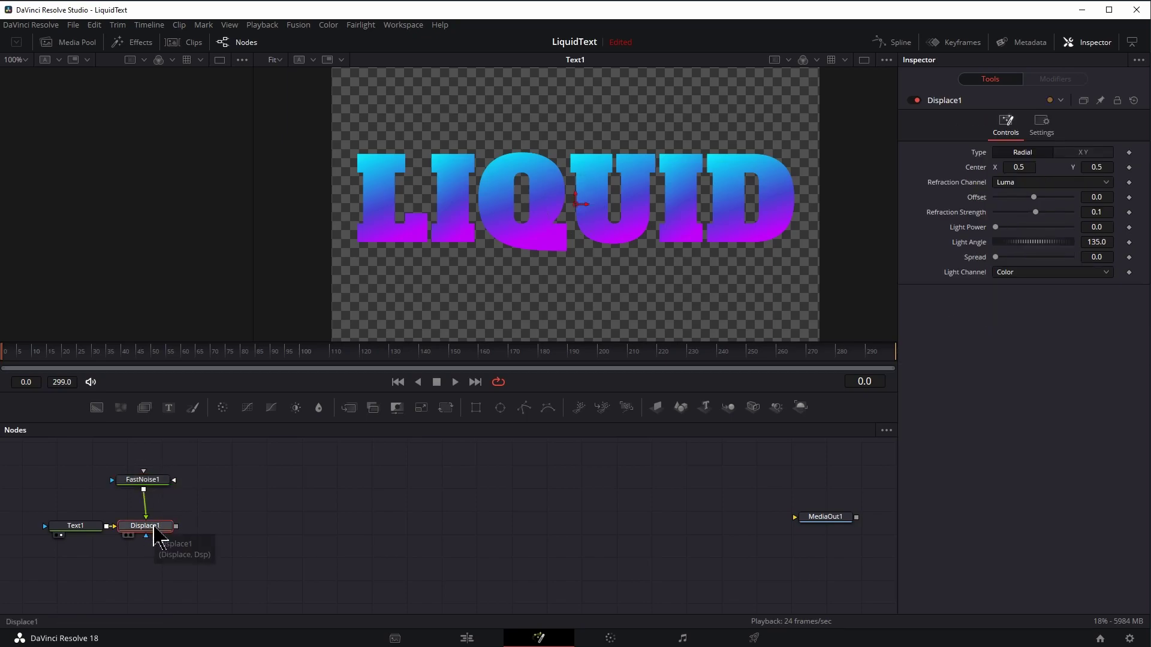
pyautogui.press('1')
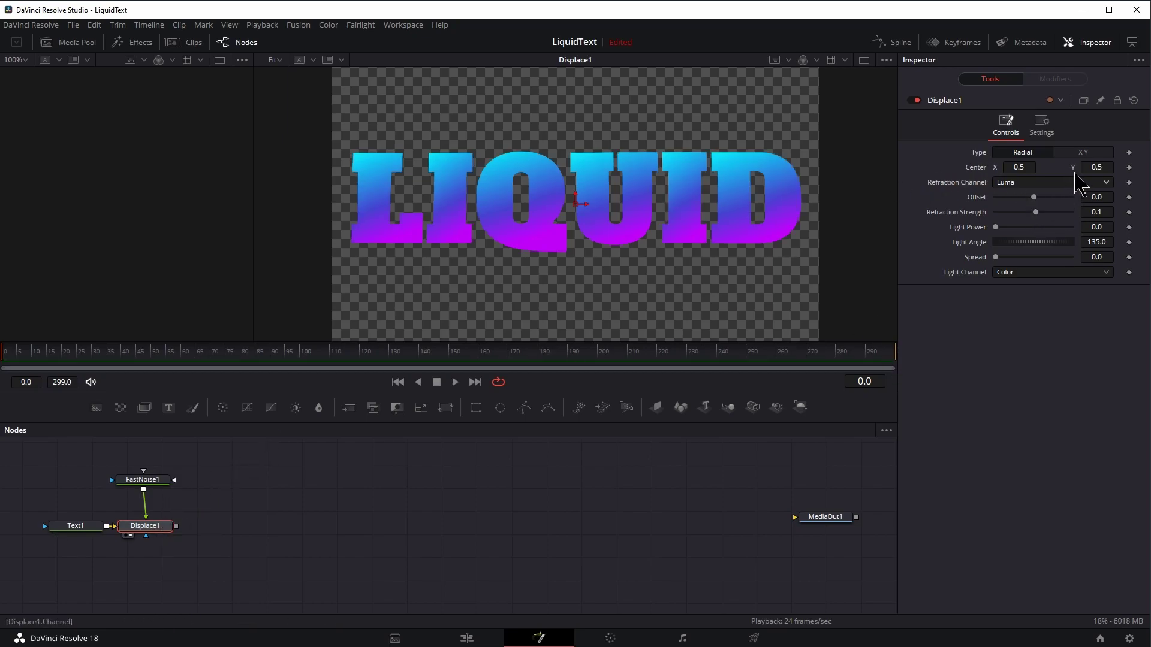
# Switch Displace1 to XY mode with refractions -0.1 and X/Y offsets -0.5.
pyautogui.click(1082, 153)
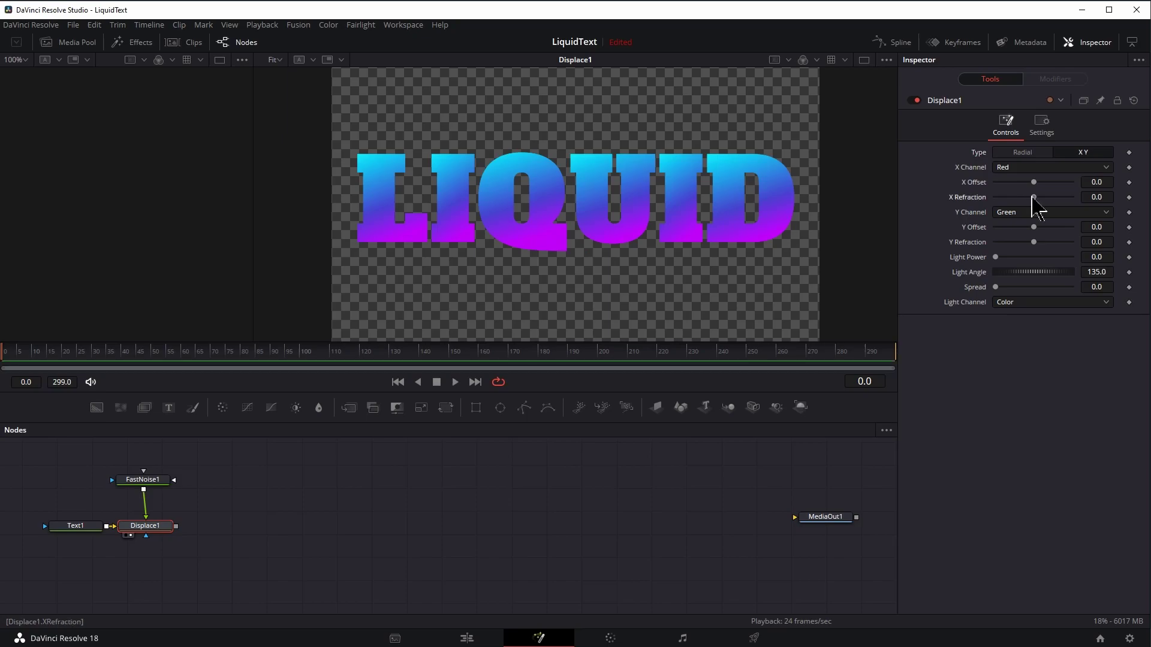
pyautogui.moveTo(1033, 198); pyautogui.dragTo(986, 198)
pyautogui.moveTo(1034, 243); pyautogui.dragTo(936, 242)
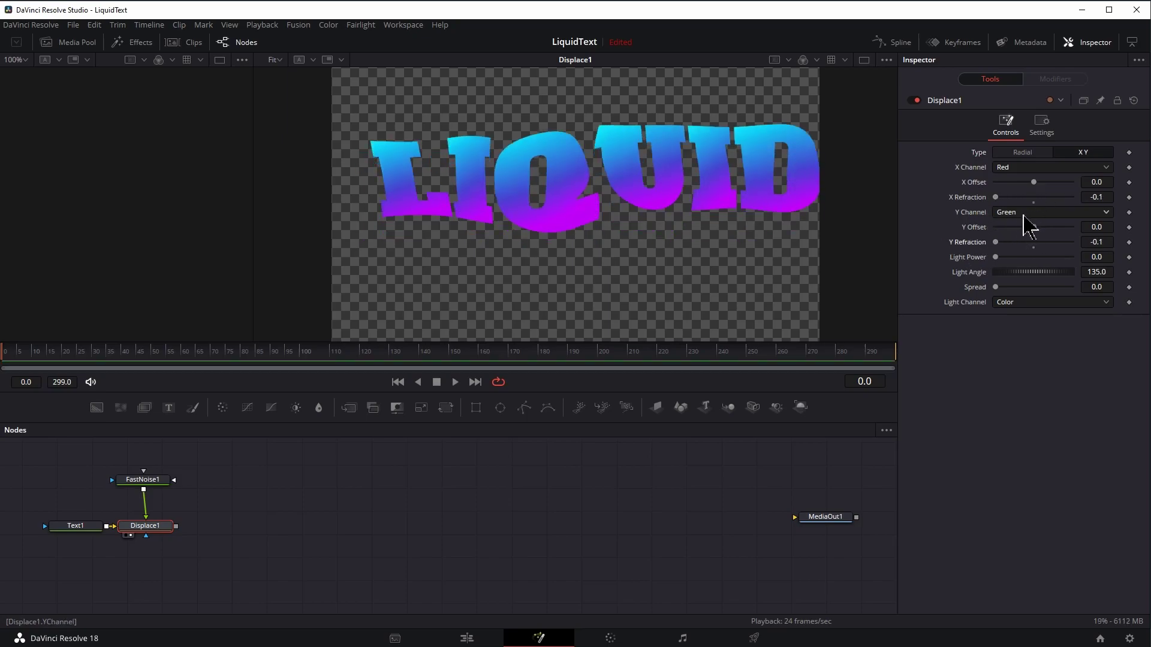
pyautogui.moveTo(1035, 182); pyautogui.dragTo(963, 188)
pyautogui.moveTo(1032, 227); pyautogui.dragTo(1010, 235)
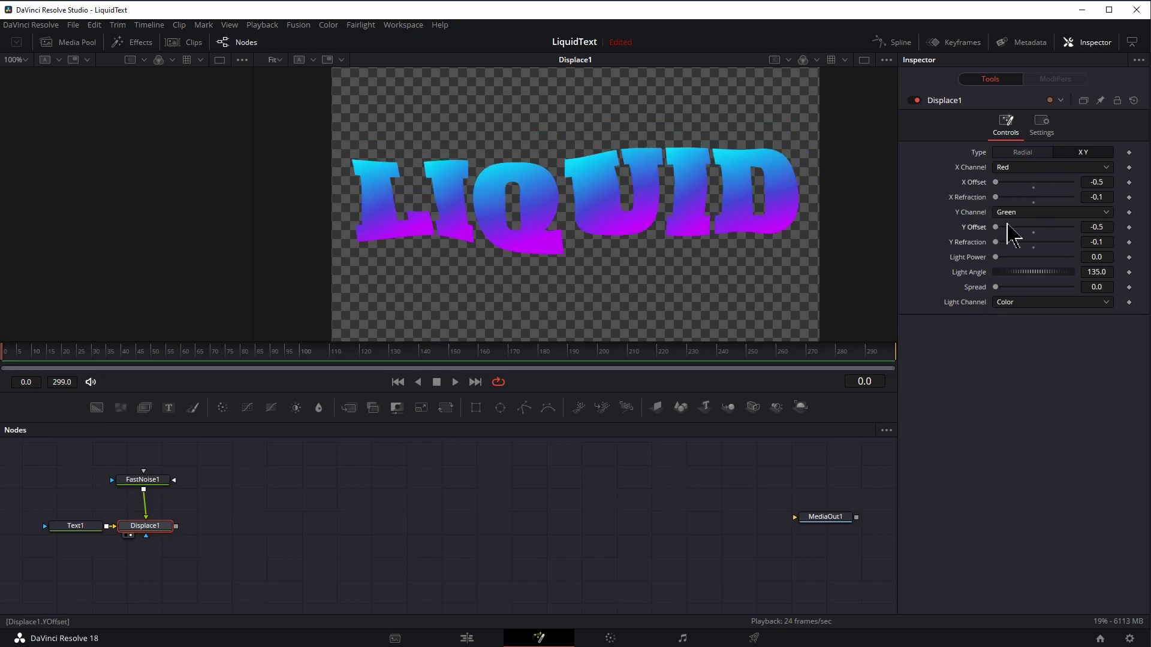
# Raise FastNoise1 Scale to 8.35 and ease Displace1 refraction to X -0.052, Y -0.012.
pyautogui.click(151, 481)
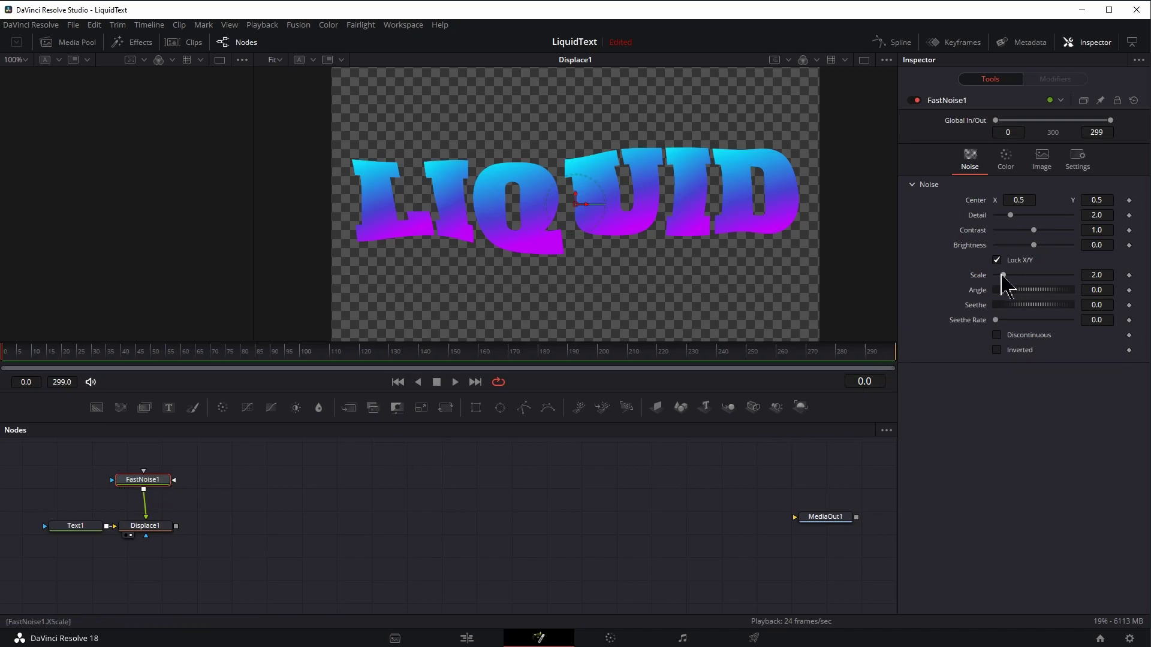
pyautogui.moveTo(1002, 276); pyautogui.dragTo(1033, 292)
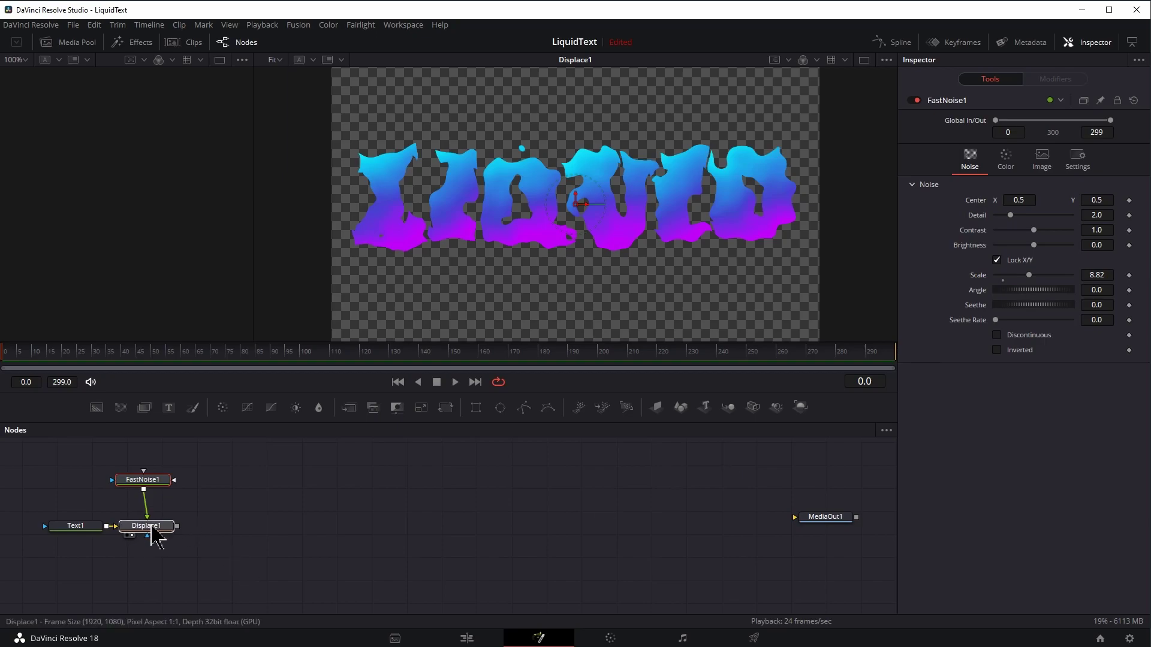
pyautogui.click(151, 528)
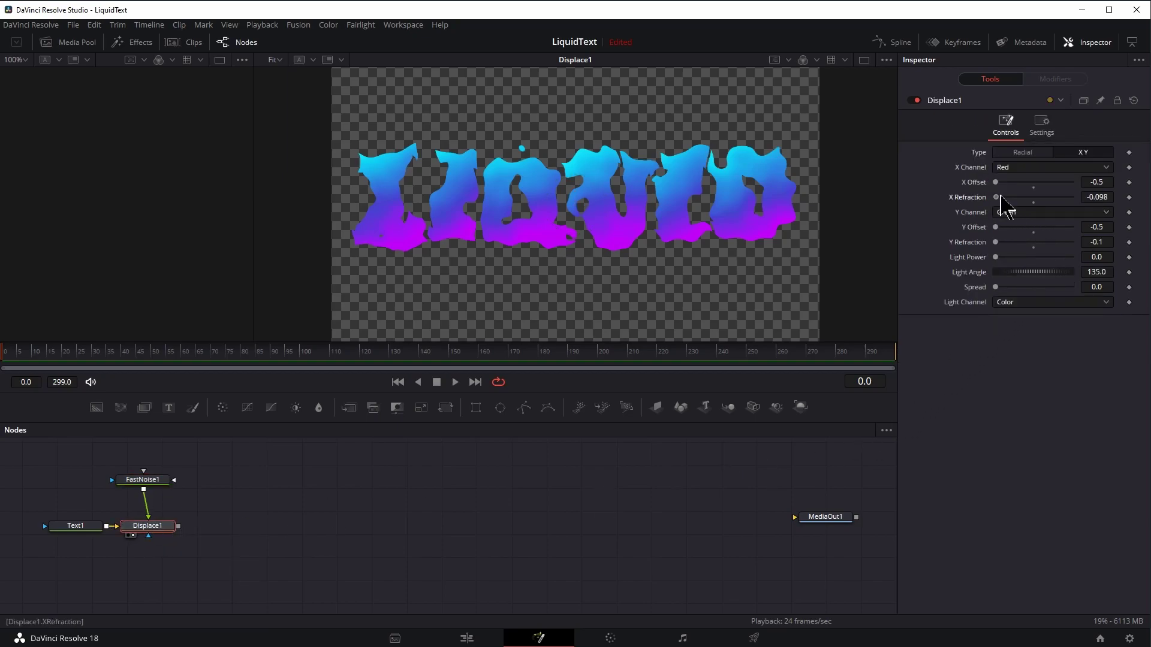
pyautogui.moveTo(999, 196); pyautogui.dragTo(1010, 198)
pyautogui.scroll(2, 609, 185)
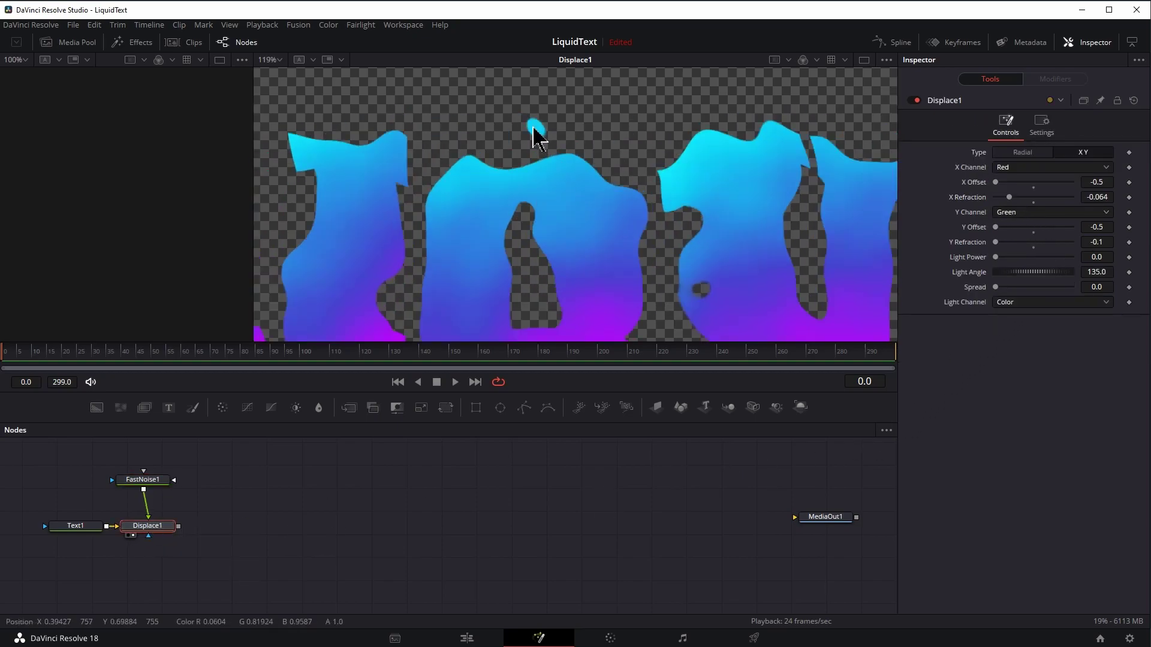
pyautogui.scroll(-2, 543, 144)
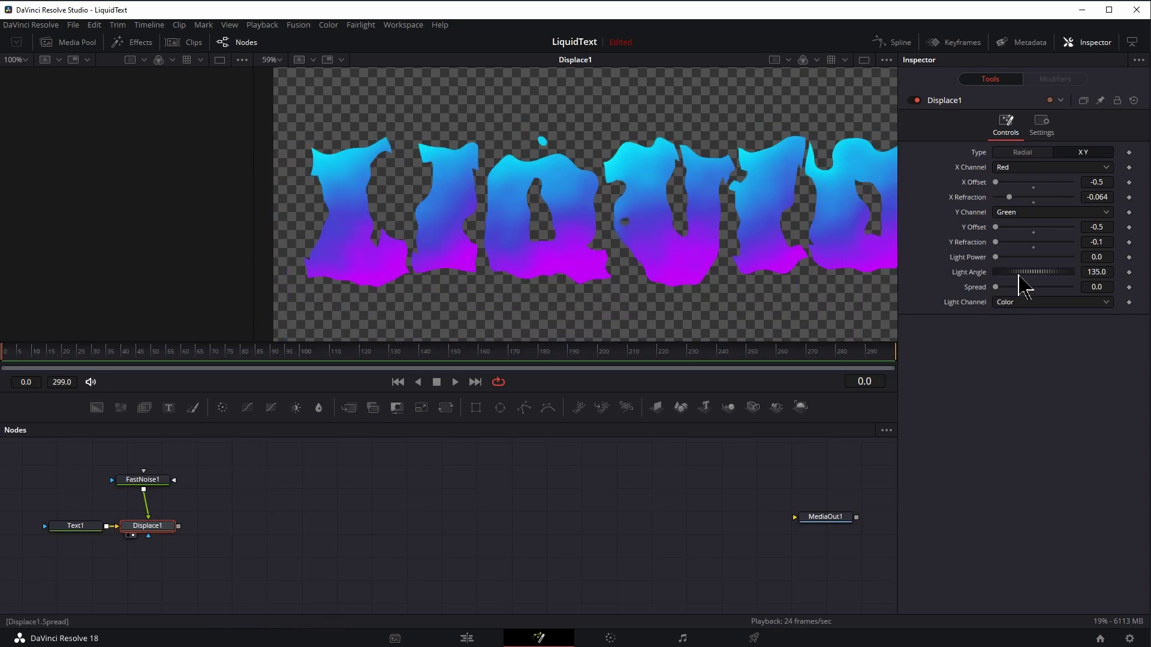
pyautogui.moveTo(997, 244); pyautogui.dragTo(1035, 252)
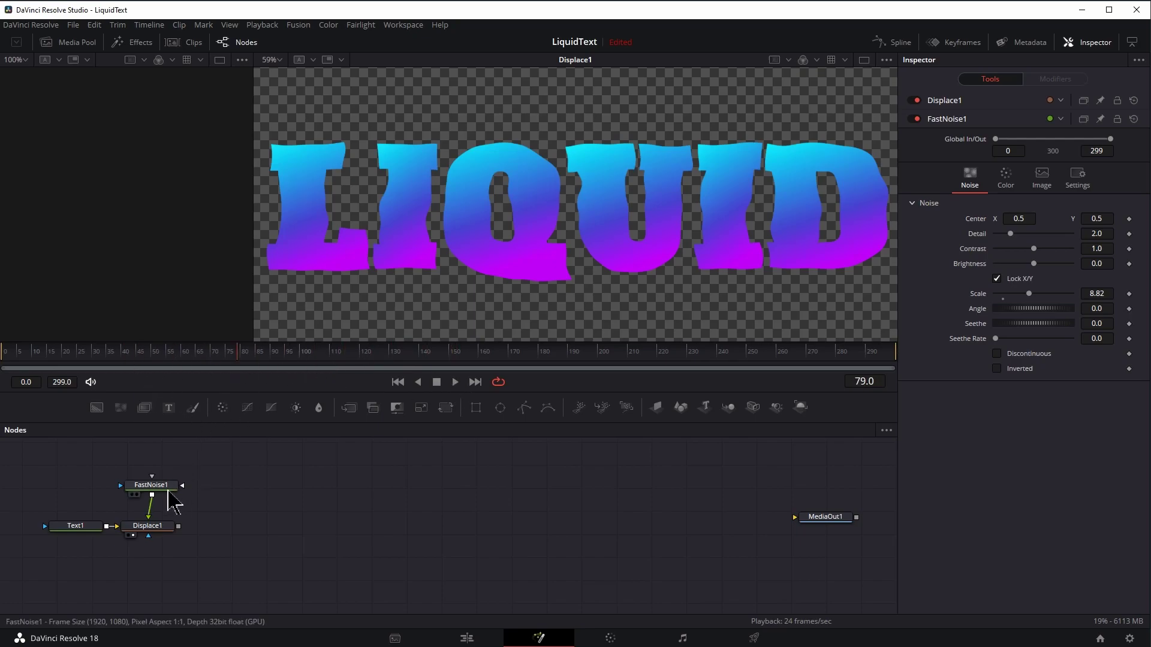
# Add an expression field to FastNoise1's Center parameter.
pyautogui.click(151, 489)
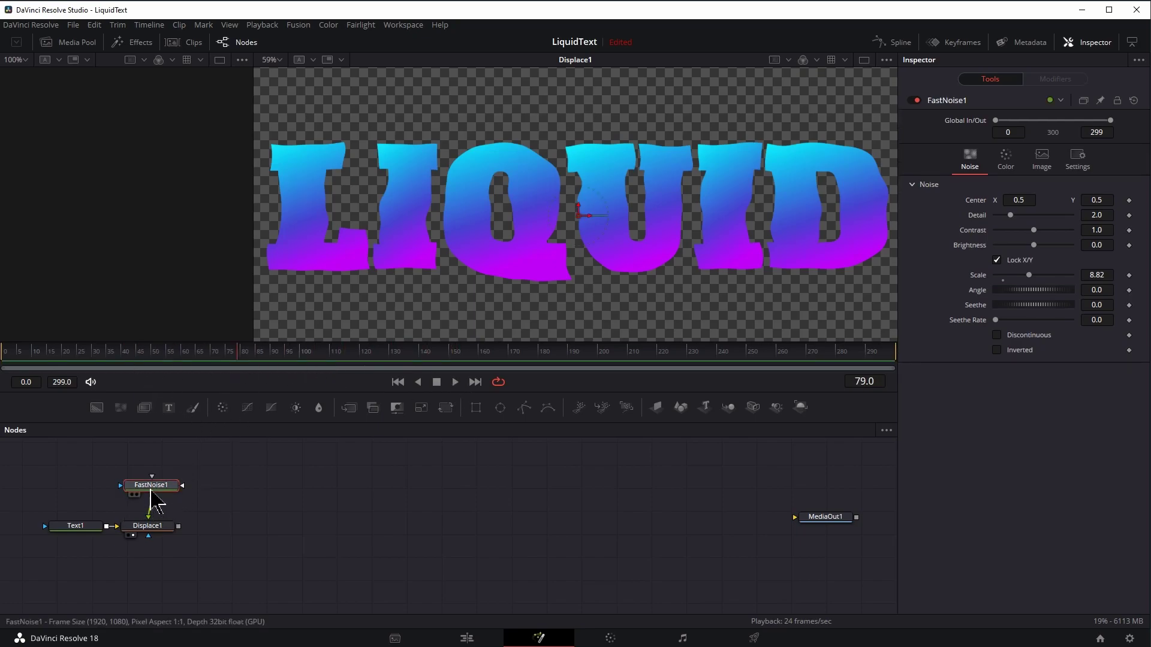
pyautogui.moveTo(152, 491); pyautogui.dragTo(144, 490)
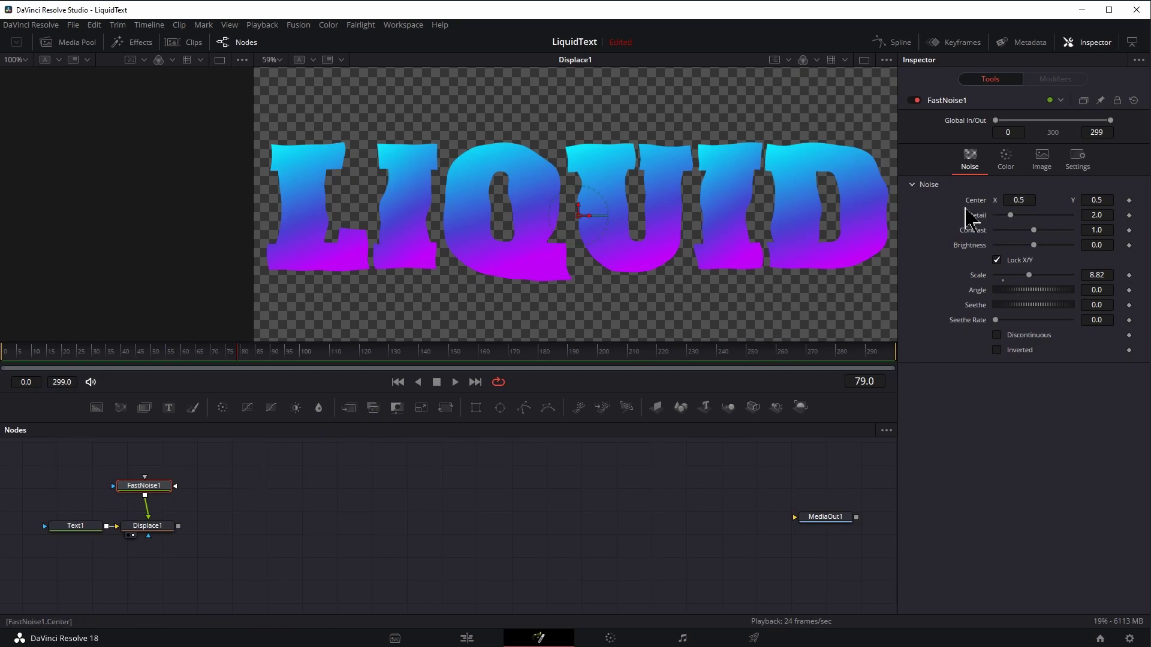
pyautogui.rightClick(974, 207)
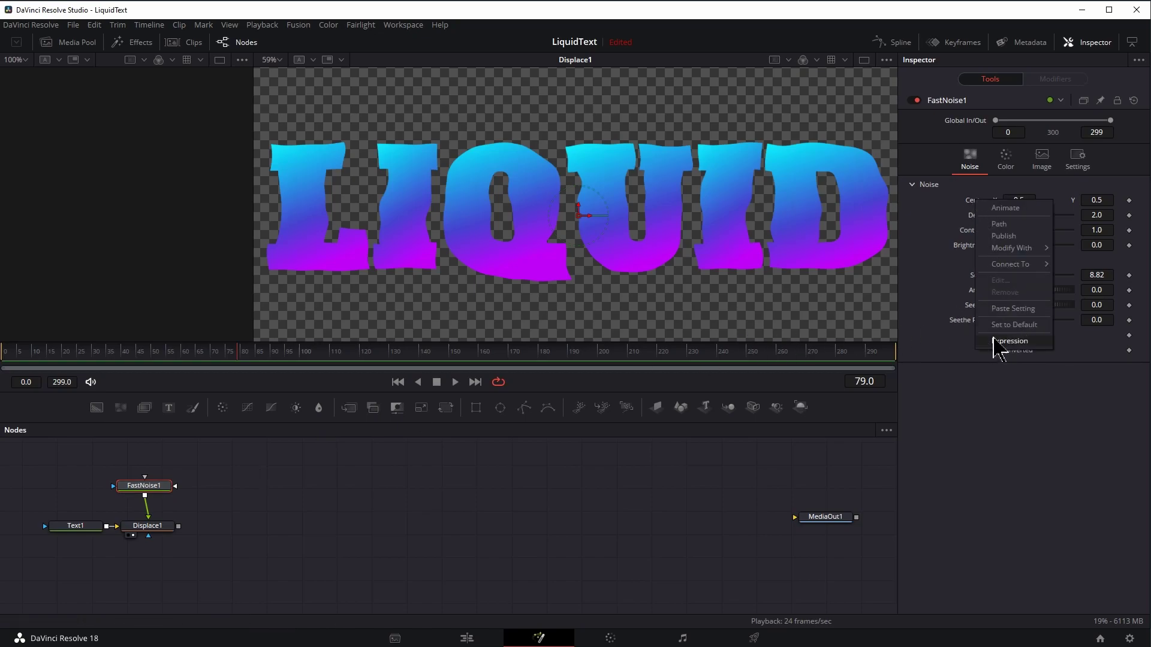
pyautogui.click(998, 343)
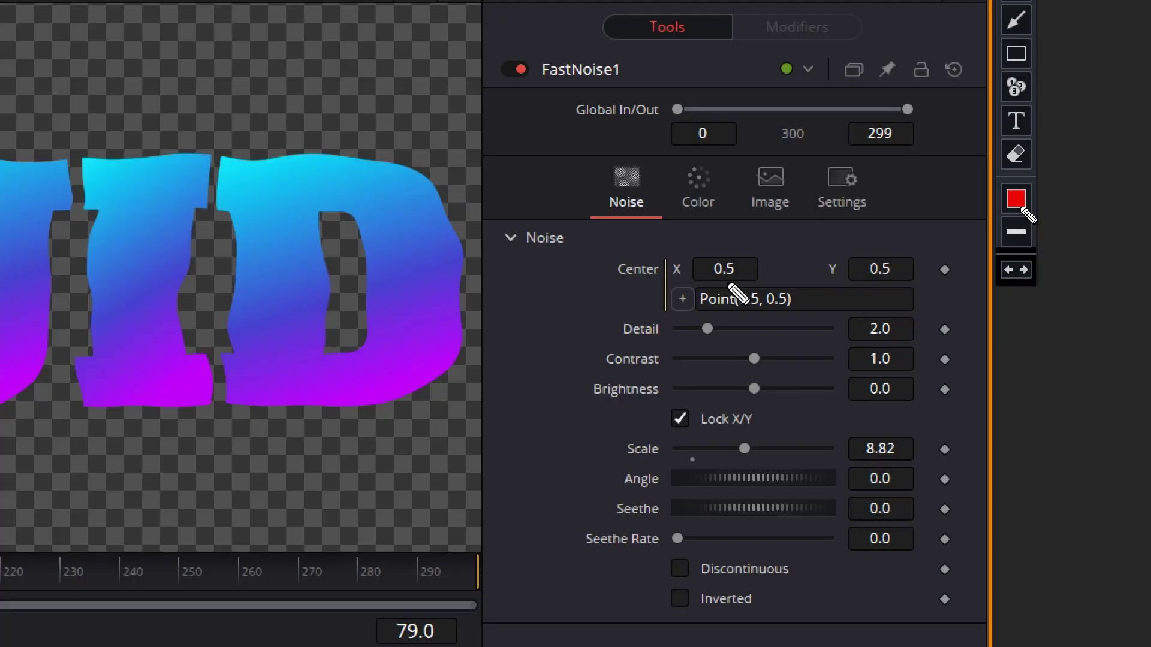
pyautogui.moveTo(1020, 206); pyautogui.dragTo(1044, 230)
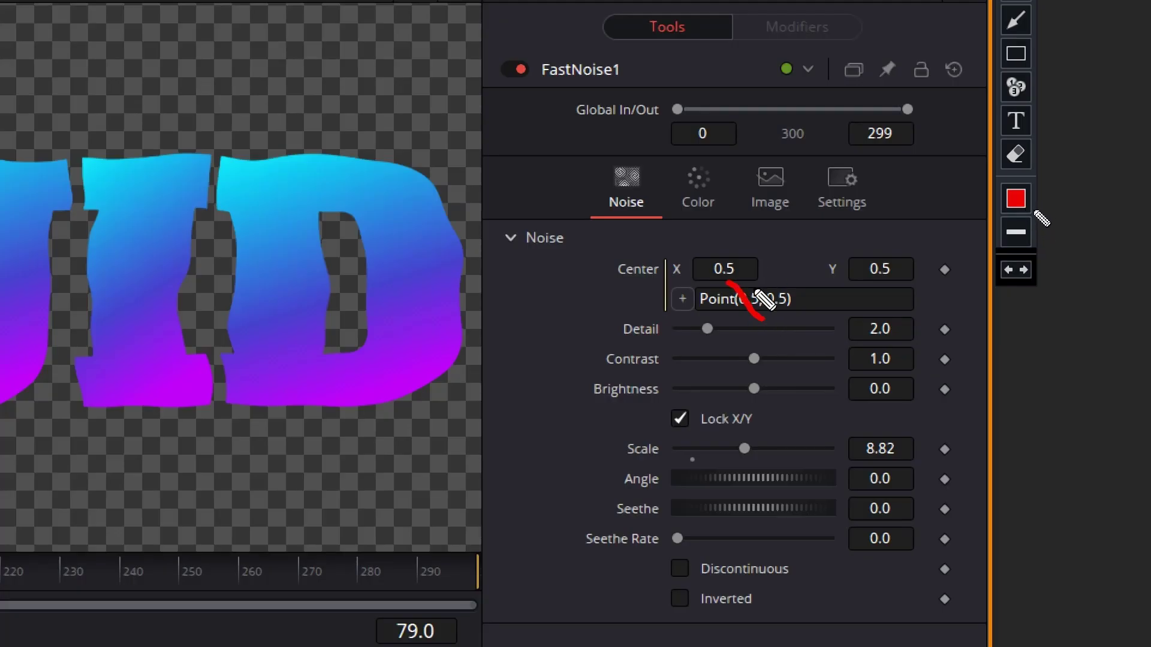
pyautogui.moveTo(770, 280); pyautogui.dragTo(726, 323)
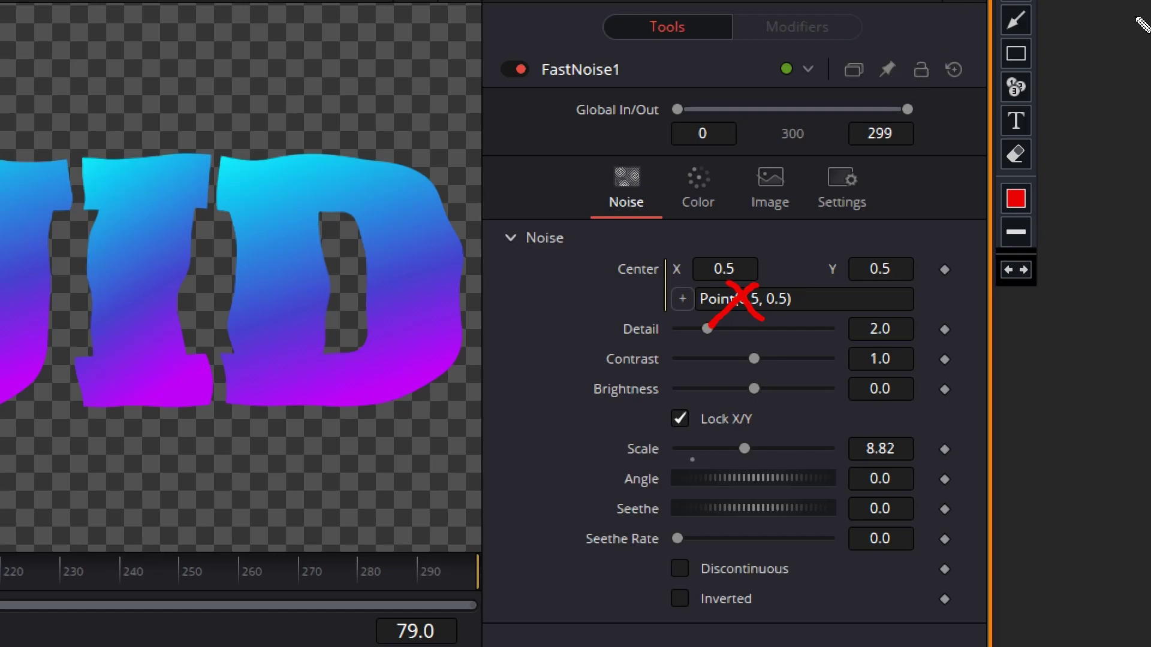
pyautogui.press('Escape')
# Enter the Center expression Point(0.5, time/-200) and play it back to preview the drift.
pyautogui.click(777, 299)
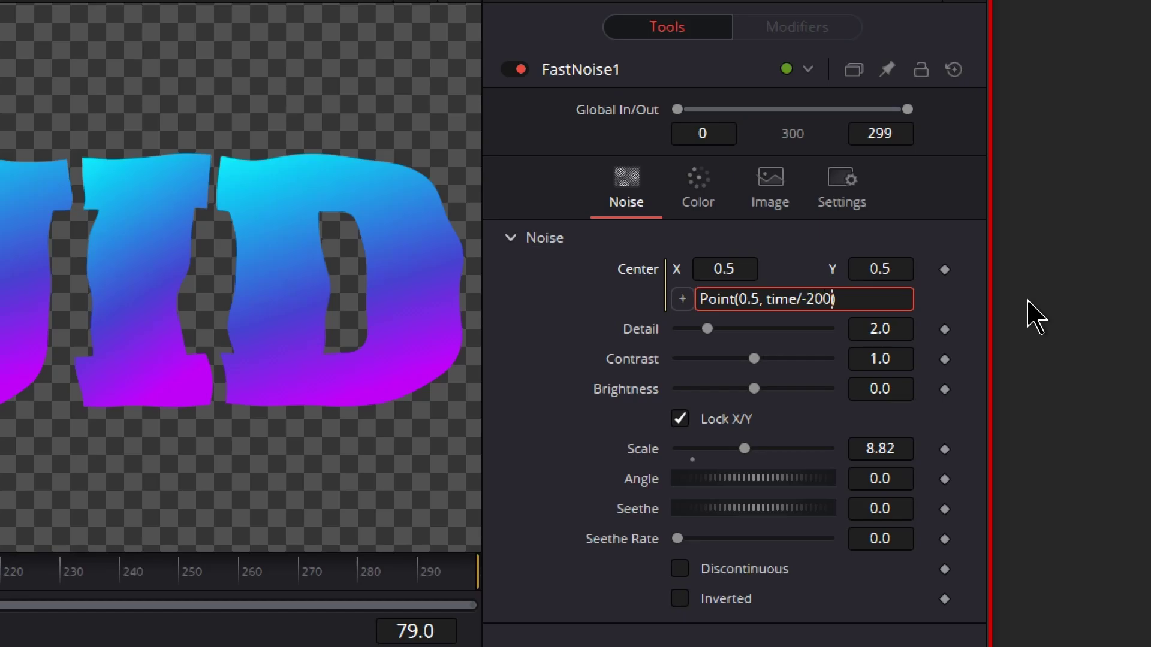
pyautogui.press('Return')
pyautogui.click(455, 381)
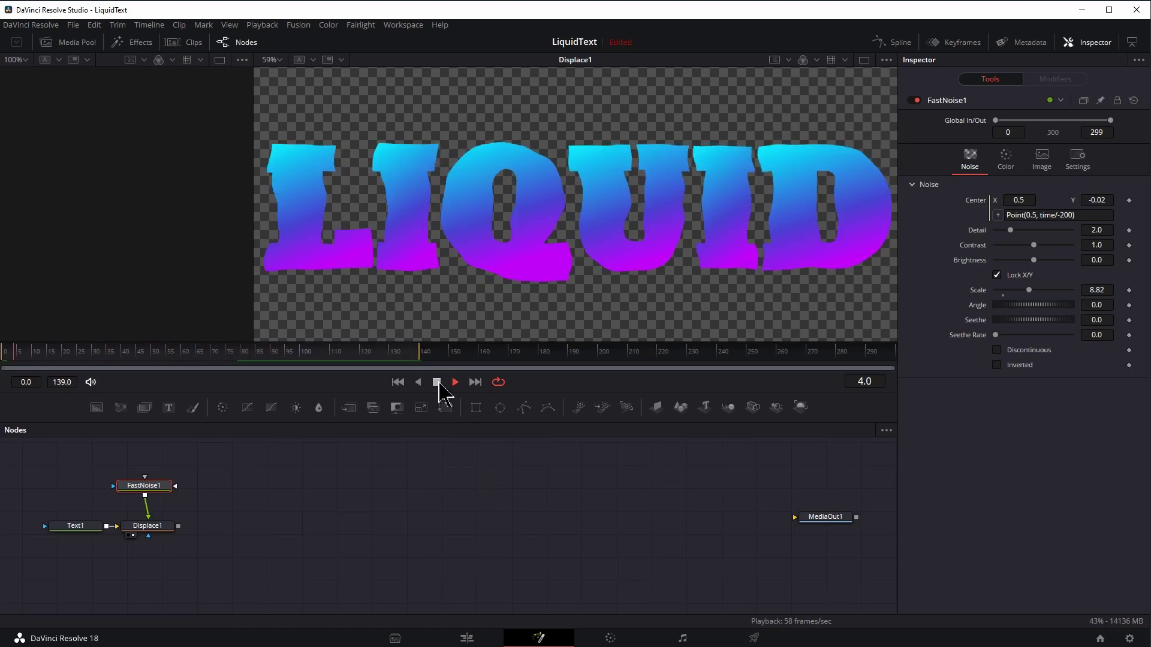
pyautogui.click(438, 382)
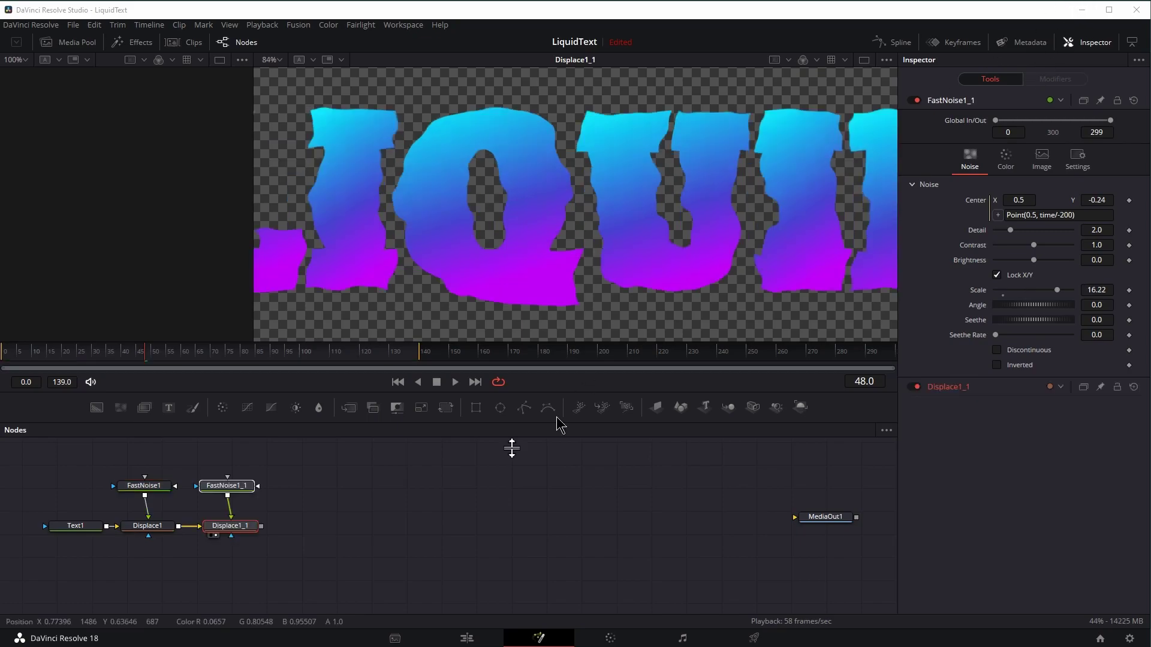
# Set Displace1_1's X and Y refraction to 0.005 and 0.017 for a second gentle warp.
pyautogui.click(237, 528)
pyautogui.moveTo(237, 528); pyautogui.dragTo(238, 526)
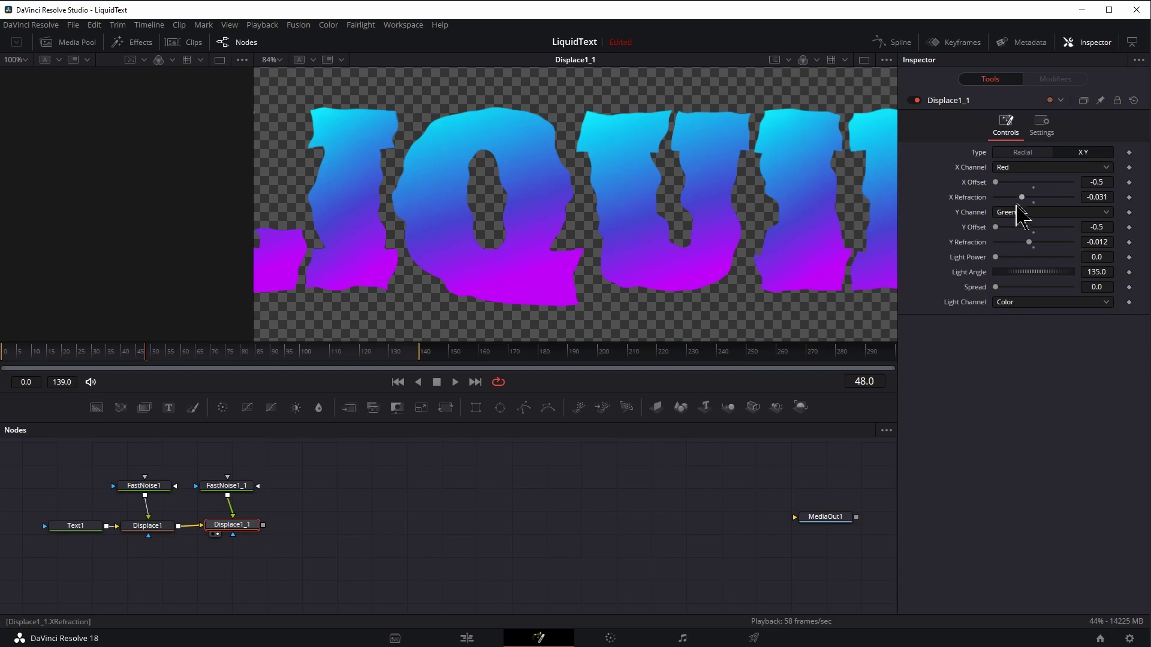
pyautogui.moveTo(1021, 199); pyautogui.dragTo(1025, 200)
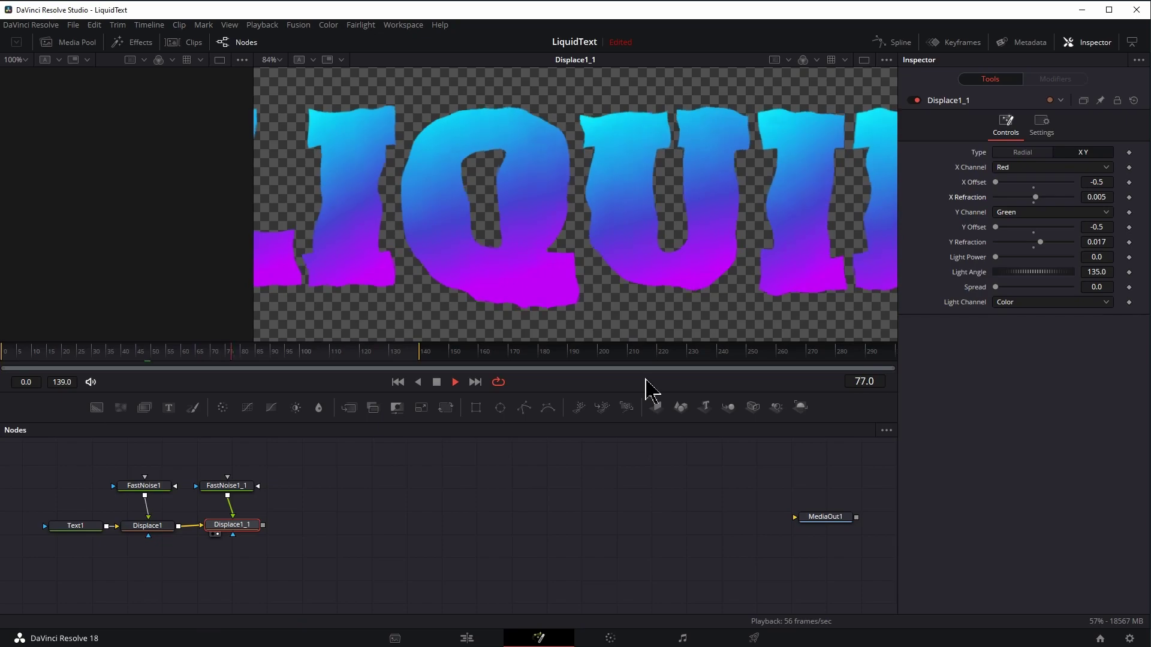
pyautogui.press('space')
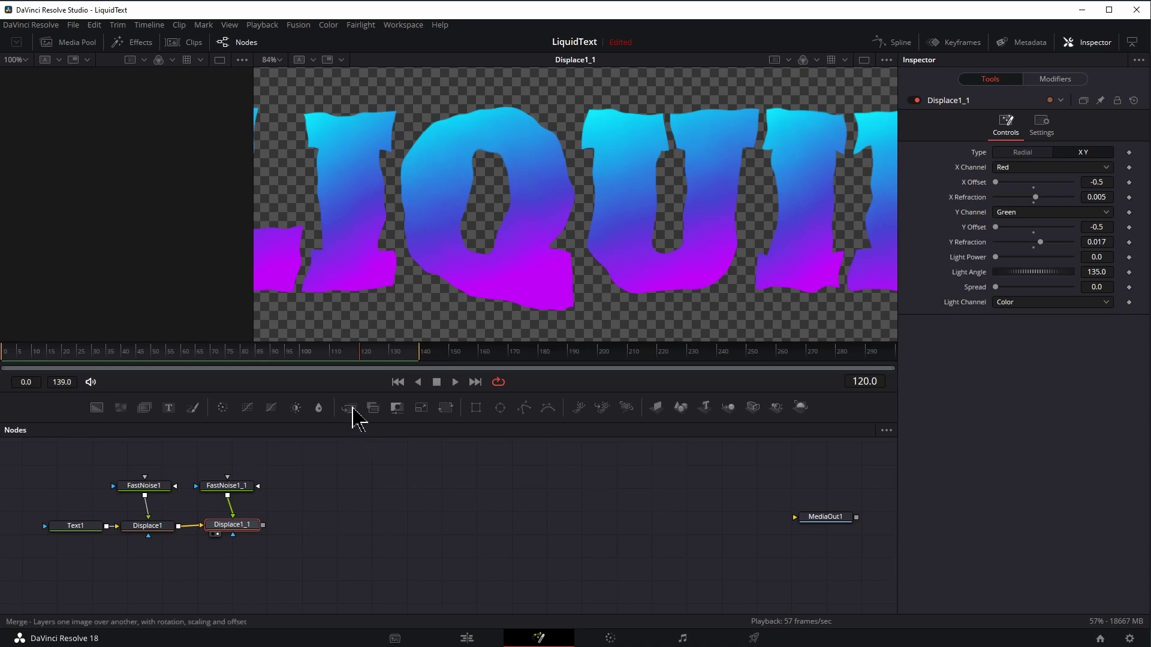
# Add Merge1 after Displace1_1 with Text1 routed in as foreground, and preview the merged result.
pyautogui.click(353, 413)
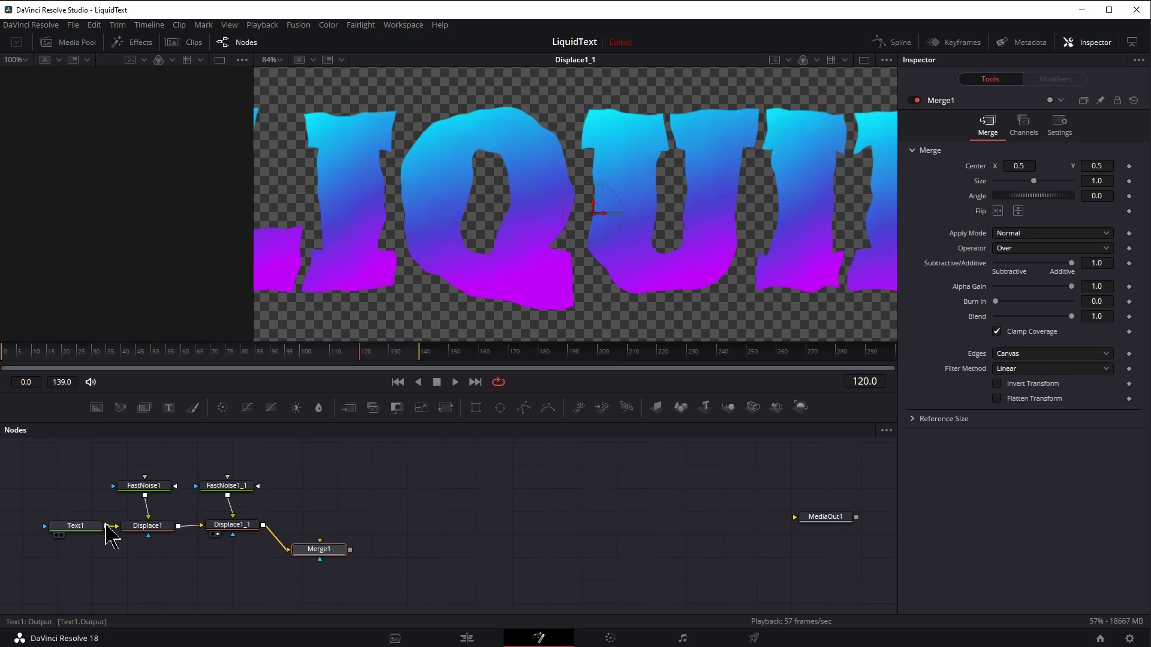
pyautogui.moveTo(106, 526); pyautogui.dragTo(319, 550)
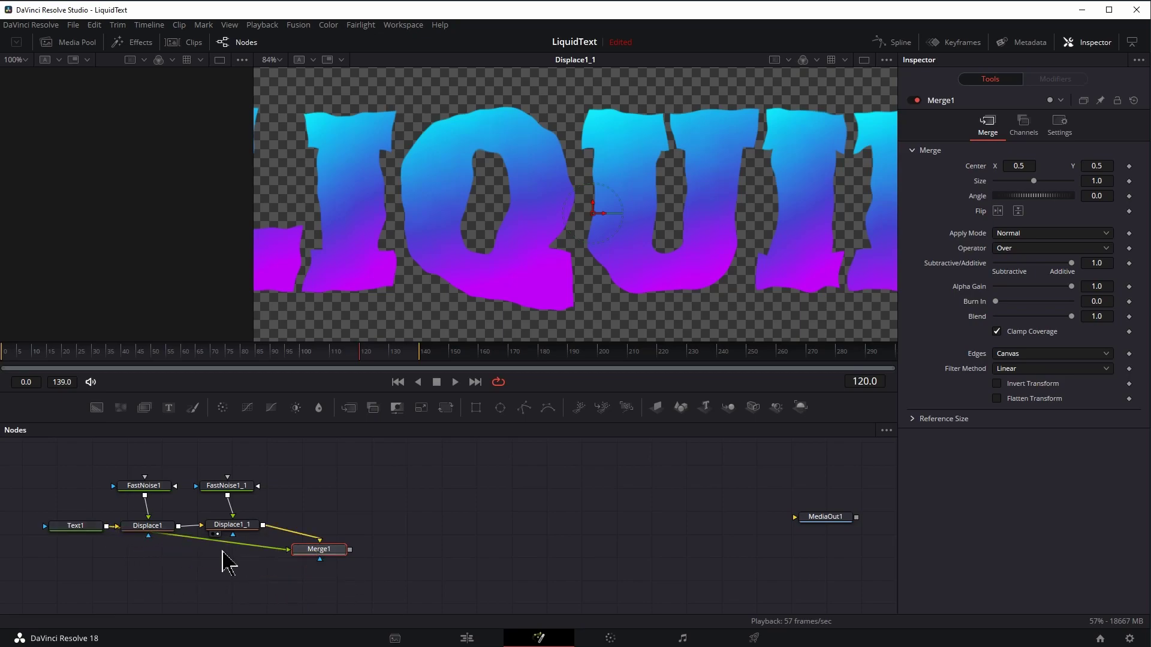
pyautogui.scroll(3, 278, 554)
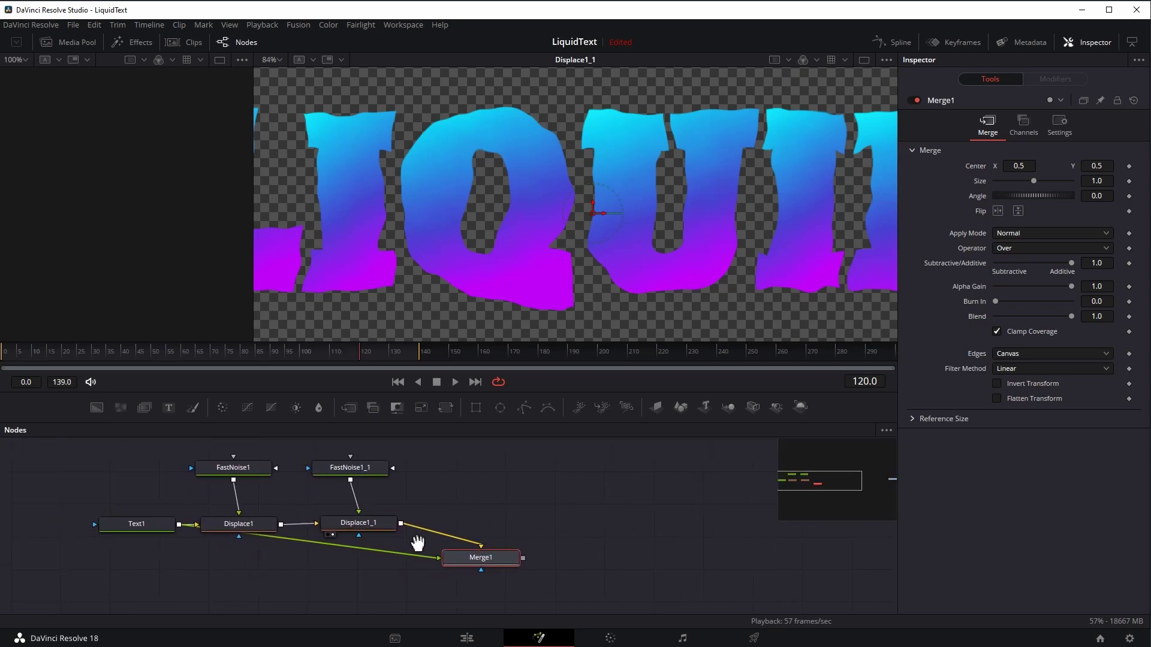
pyautogui.moveTo(358, 559); pyautogui.dragTo(170, 579)
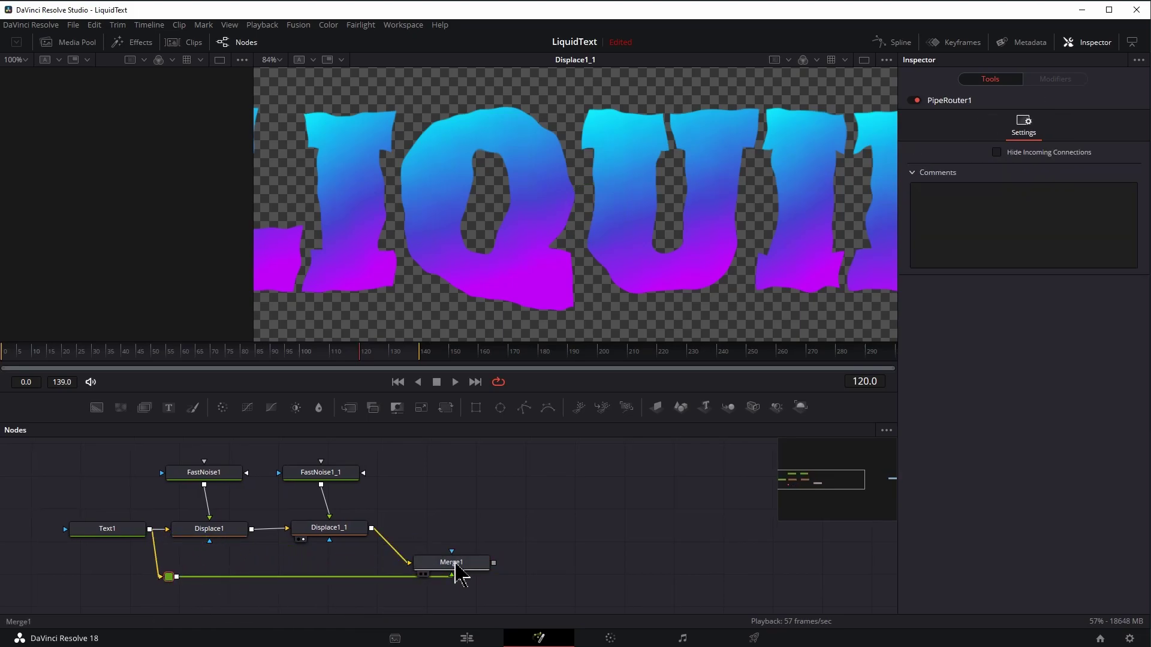
pyautogui.click(455, 563)
pyautogui.press('1')
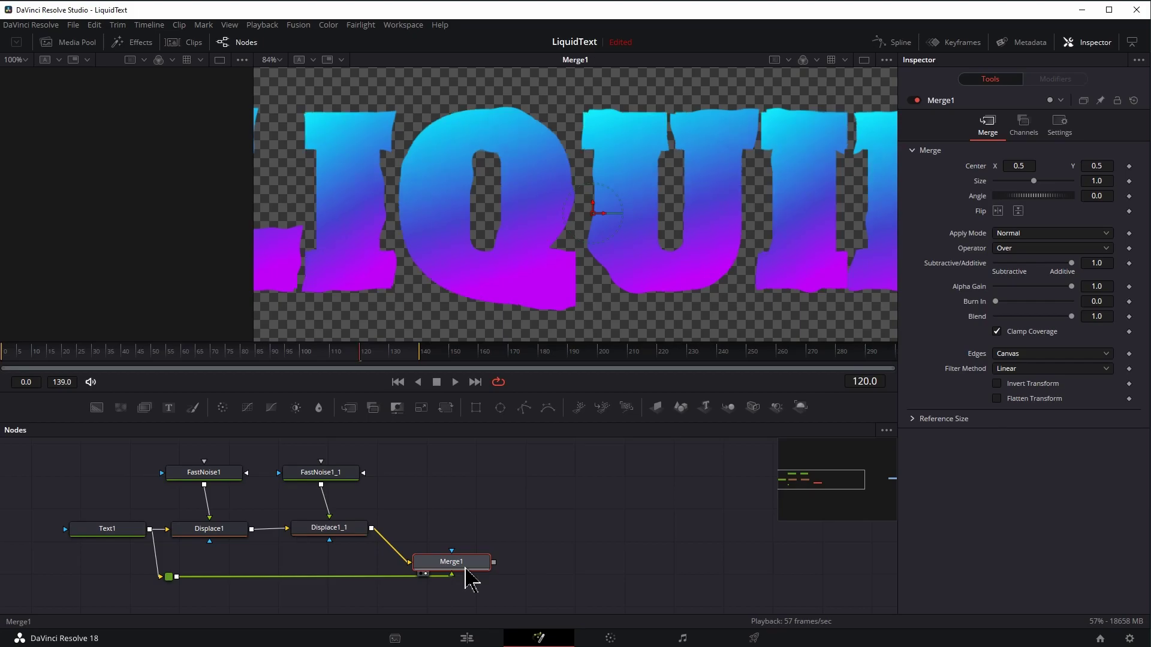
pyautogui.click(456, 382)
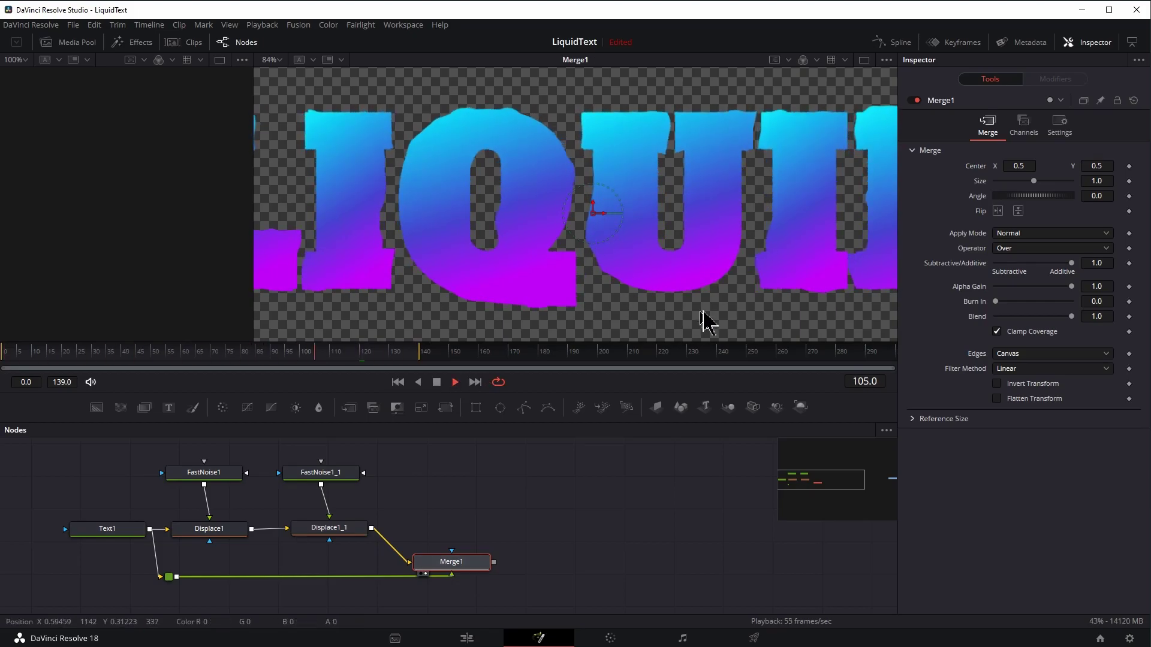
pyautogui.press('space')
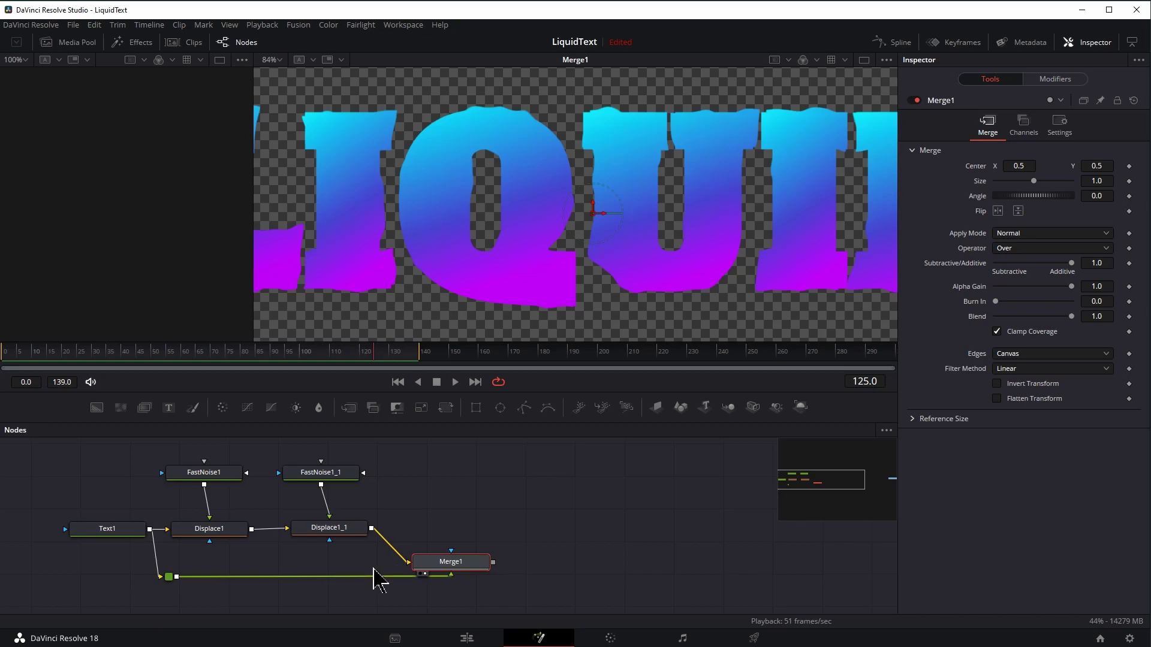
# Move the four noise and displace nodes up-left and reposition the link bend point above Merge1.
pyautogui.scroll(-2, 375, 578)
pyautogui.moveTo(396, 542); pyautogui.dragTo(273, 590)
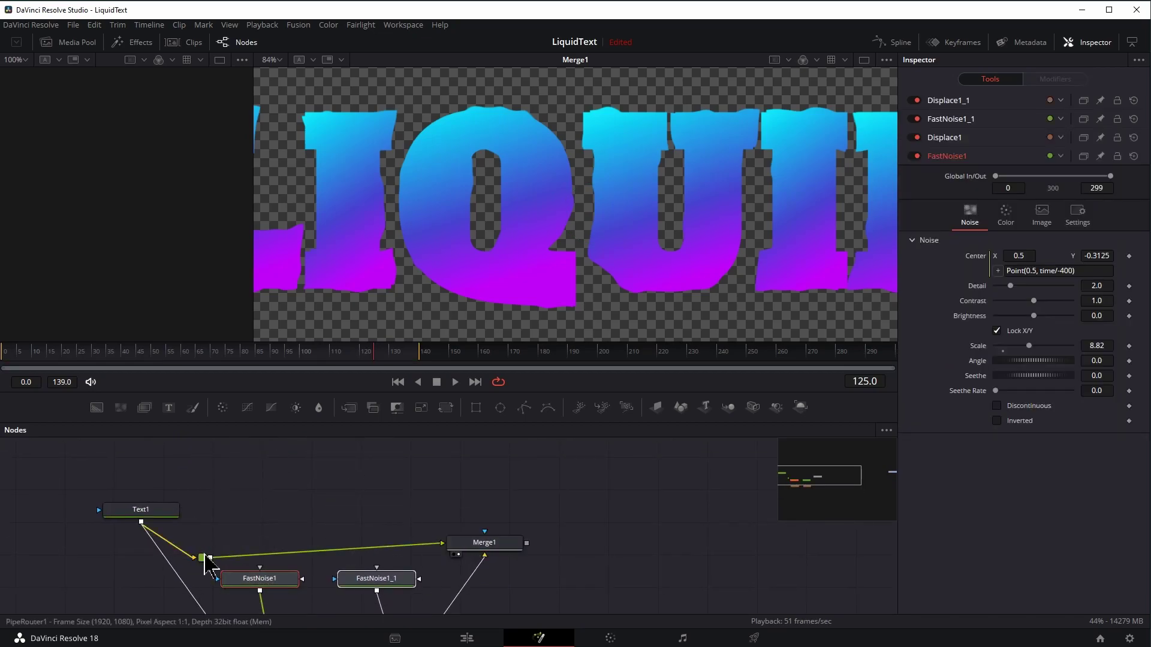
pyautogui.moveTo(203, 558); pyautogui.dragTo(483, 508)
pyautogui.moveTo(220, 507); pyautogui.dragTo(393, 591)
pyautogui.click(390, 580)
pyautogui.hscroll(5, 380, 534)
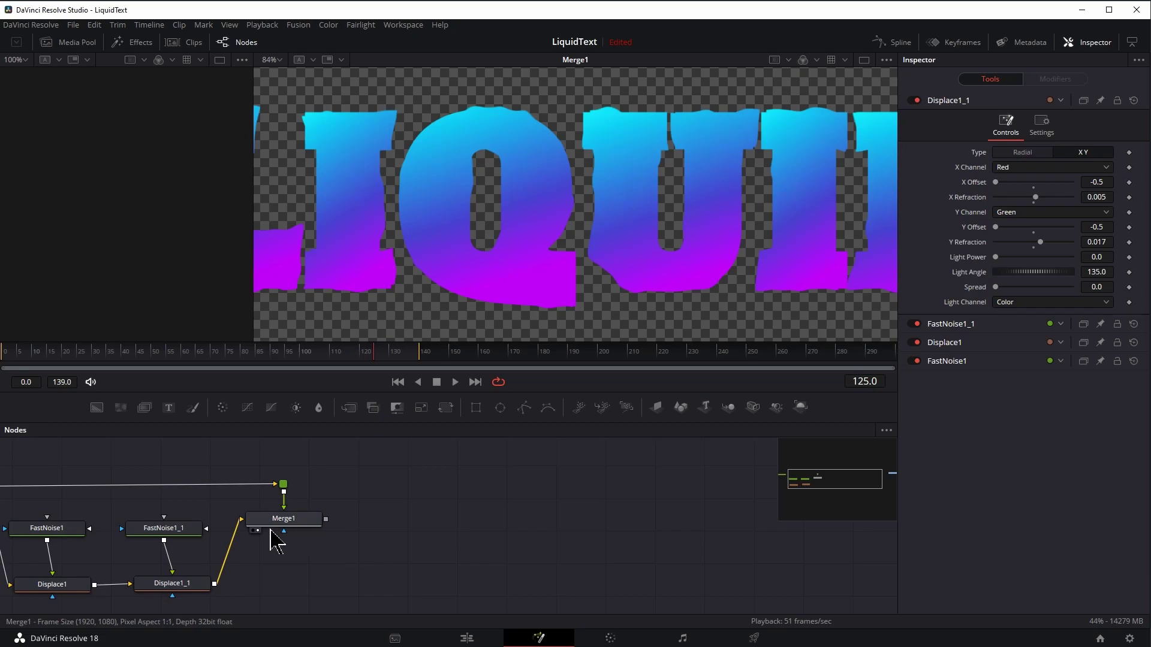
# Search the tool list for 'vari' to add a node after Merge1.
pyautogui.click(292, 522)
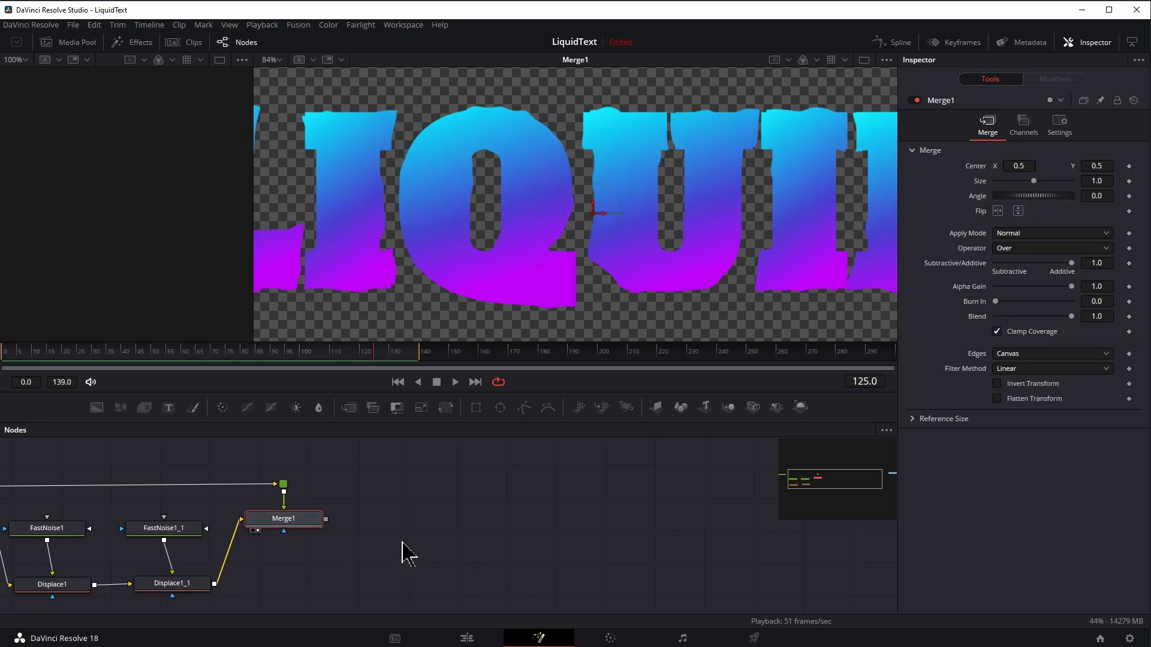
pyautogui.hotkey('shift', 'space')
pyautogui.write('vari')
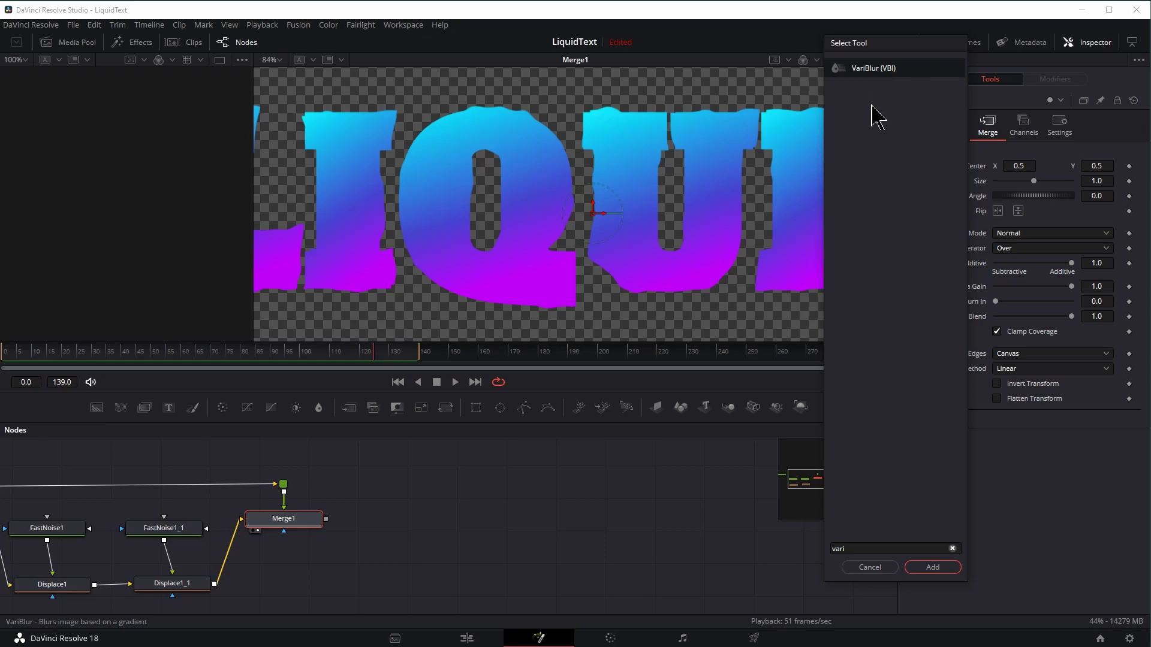
# Add VariBlur1 to the right of Merge1 and adjust its Blur Size.
pyautogui.press('Return')
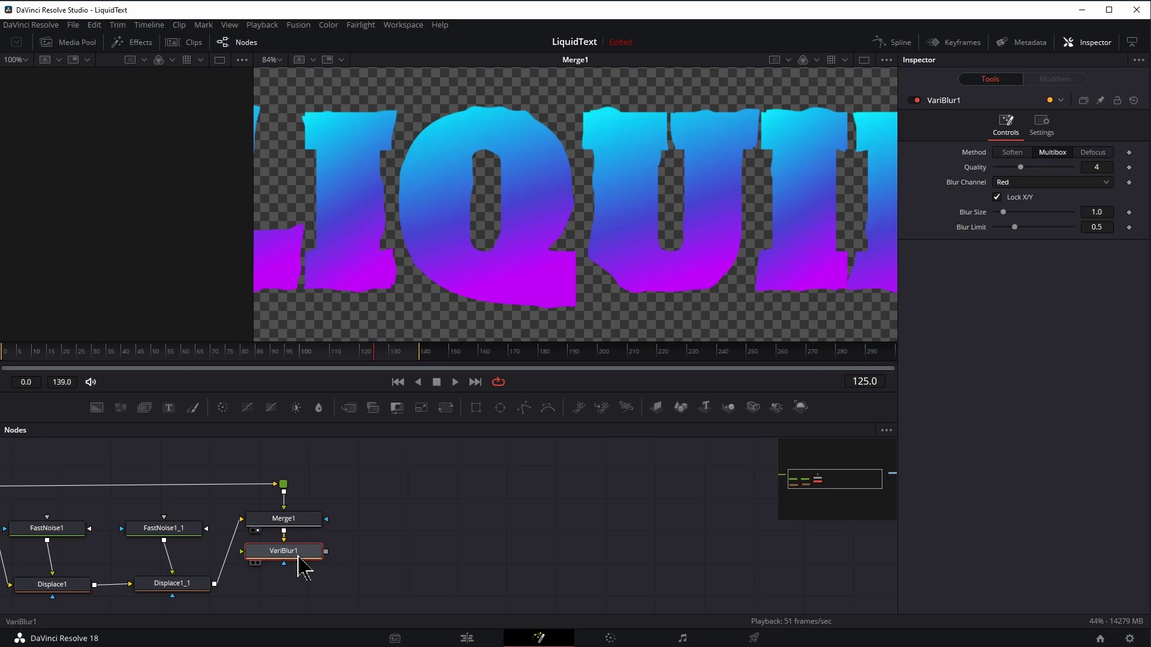
pyautogui.moveTo(300, 566); pyautogui.dragTo(412, 529)
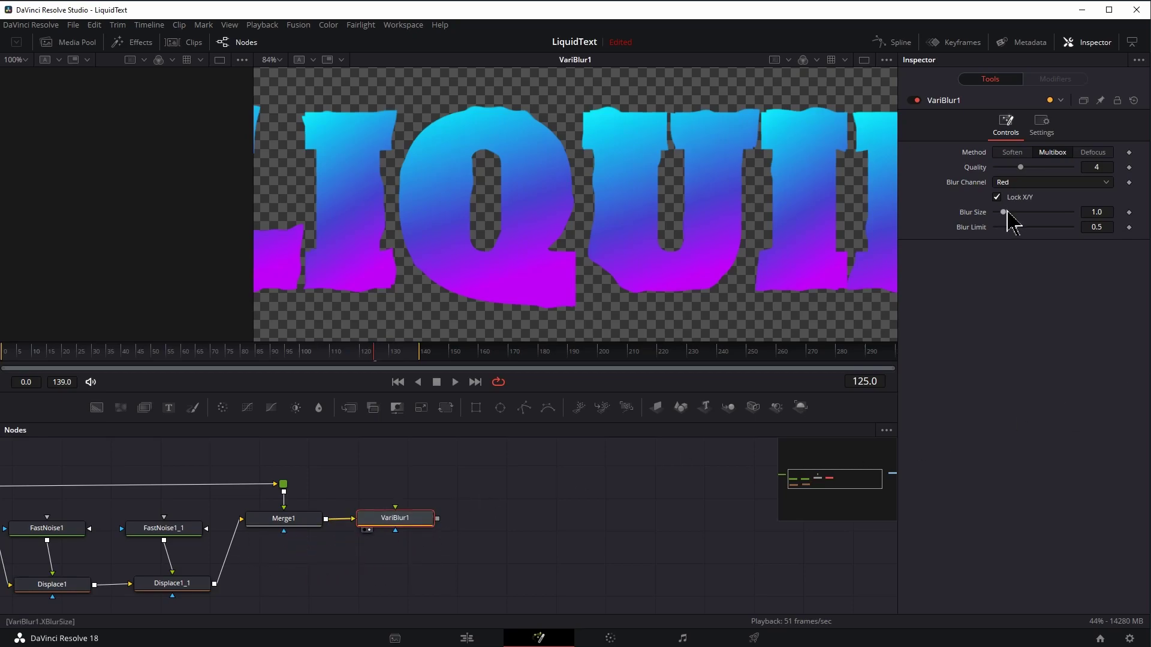
pyautogui.moveTo(1006, 211); pyautogui.dragTo(1095, 205)
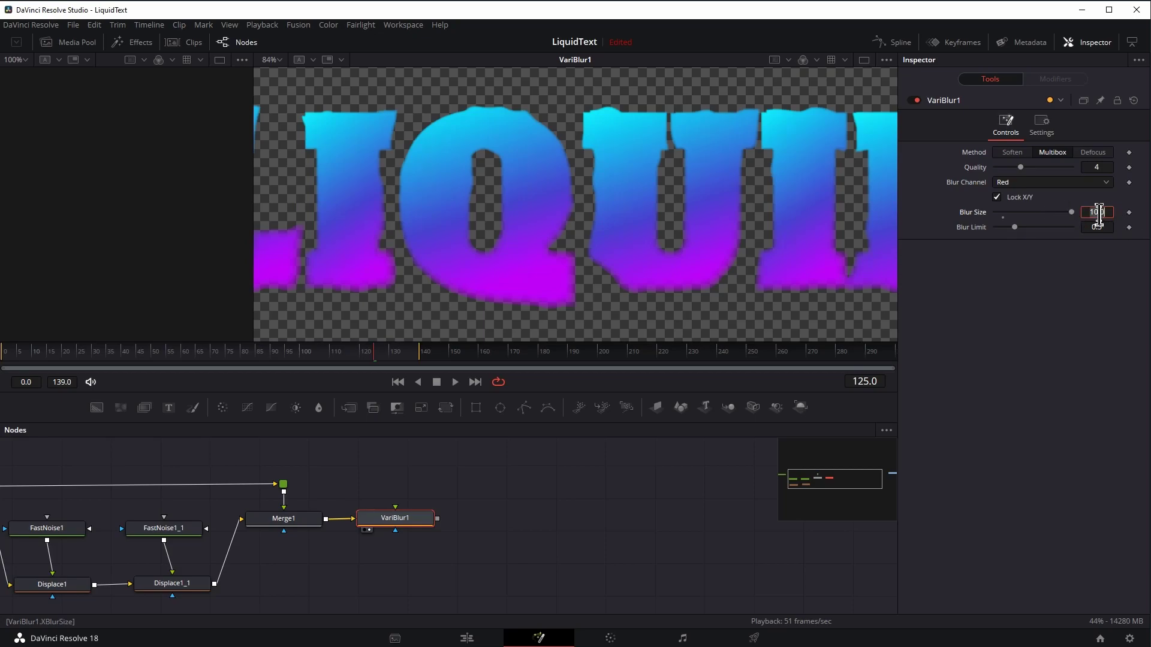
pyautogui.moveTo(1071, 212); pyautogui.dragTo(1028, 229)
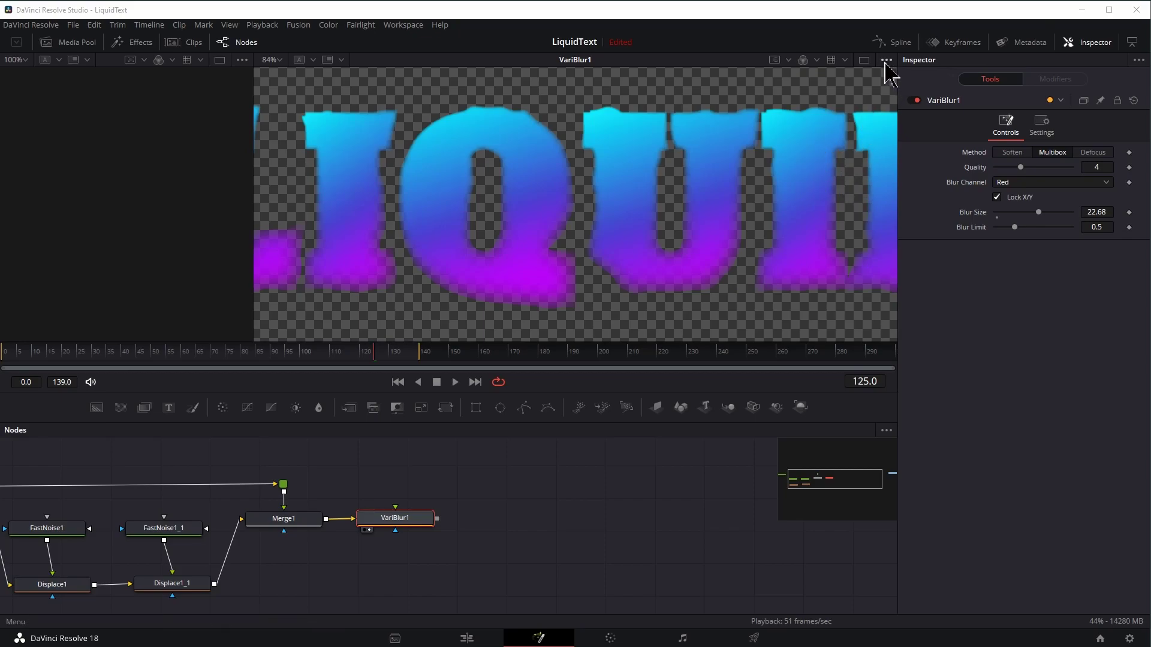
# Turn off the viewer's Checker Underlay so the text sits on plain black.
pyautogui.click(886, 60)
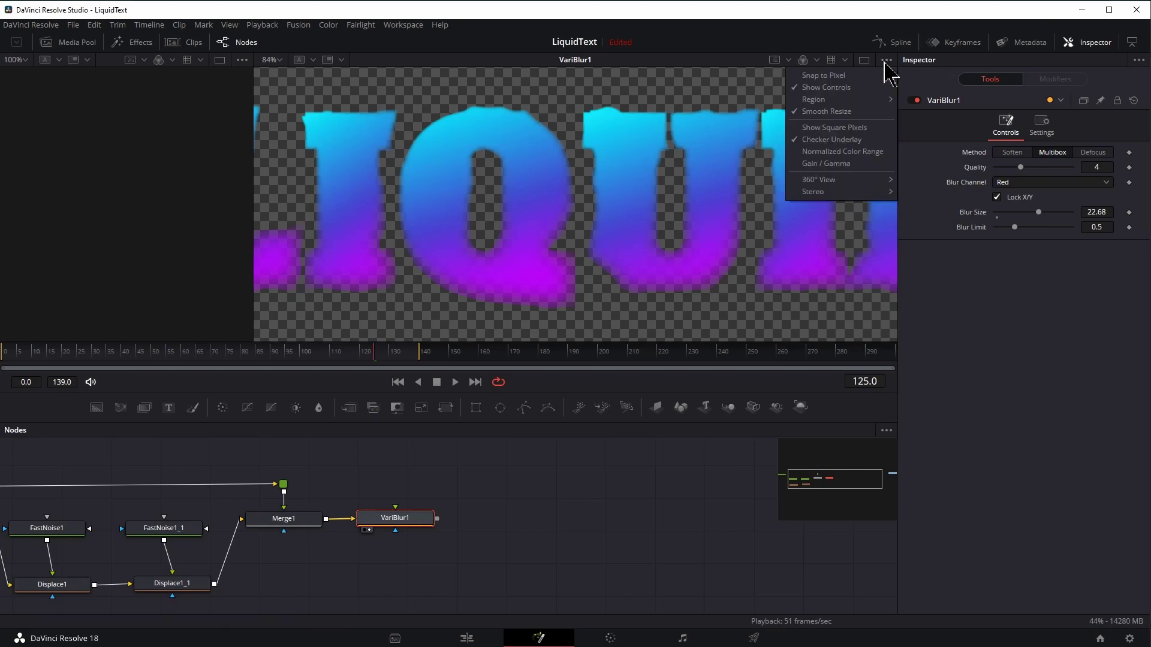
pyautogui.click(837, 142)
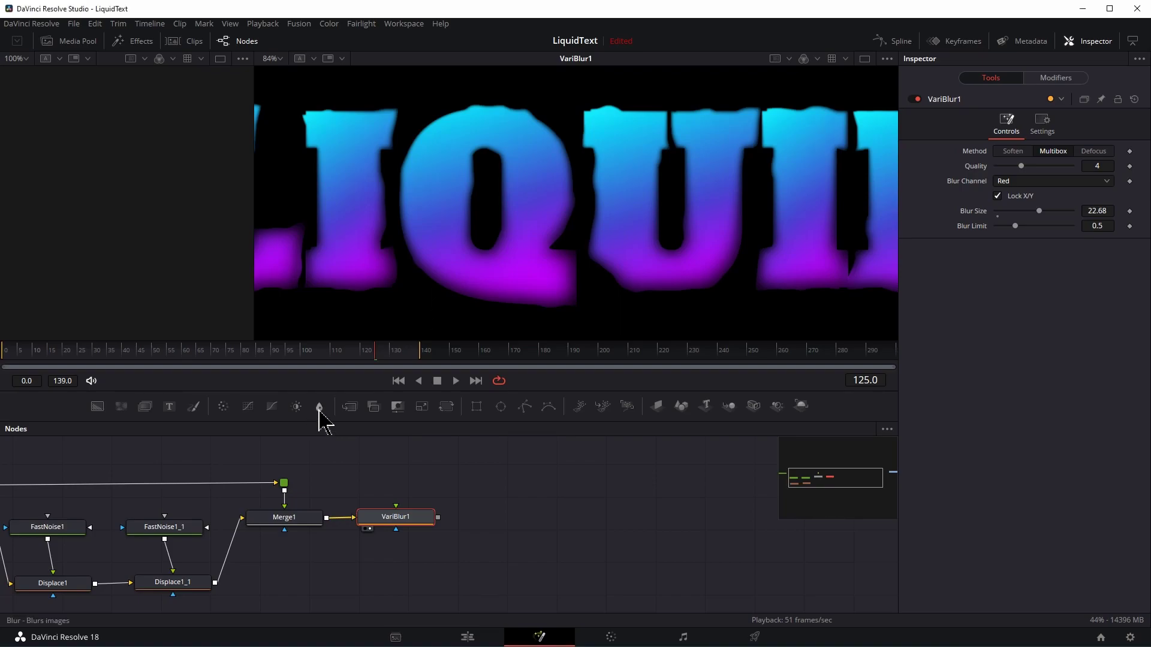
pyautogui.click(320, 409)
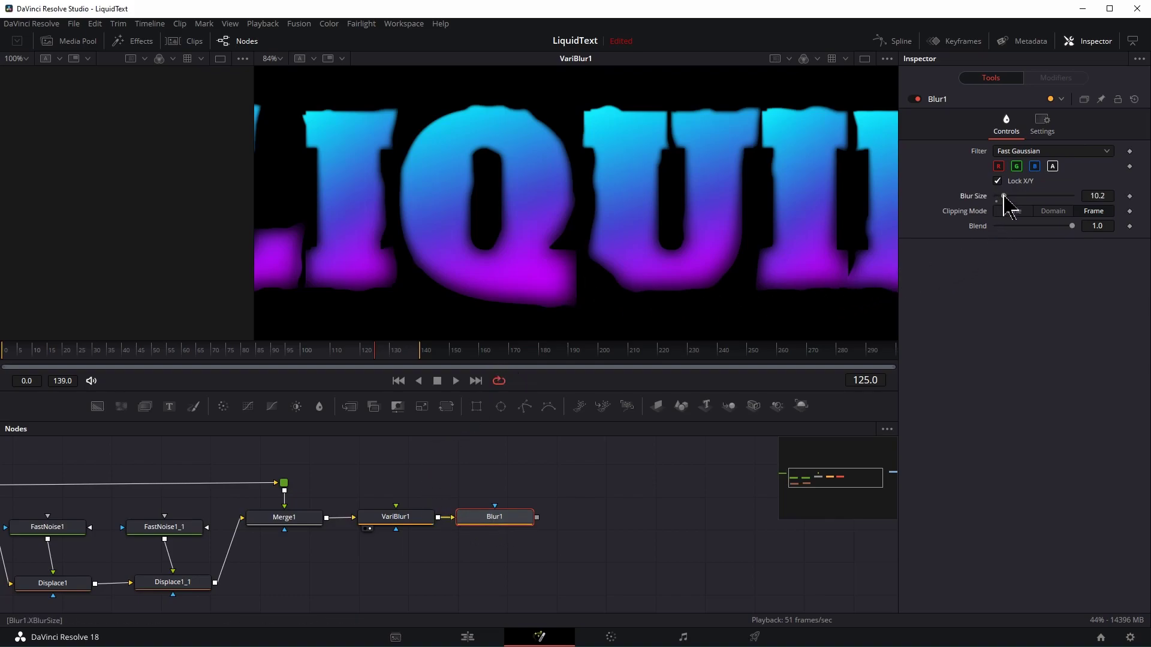
# Set Blur1's Blur Size to 4.7 so LIQUID's edges soften only slightly.
pyautogui.moveTo(1003, 195); pyautogui.dragTo(1015, 196)
pyautogui.press('1')
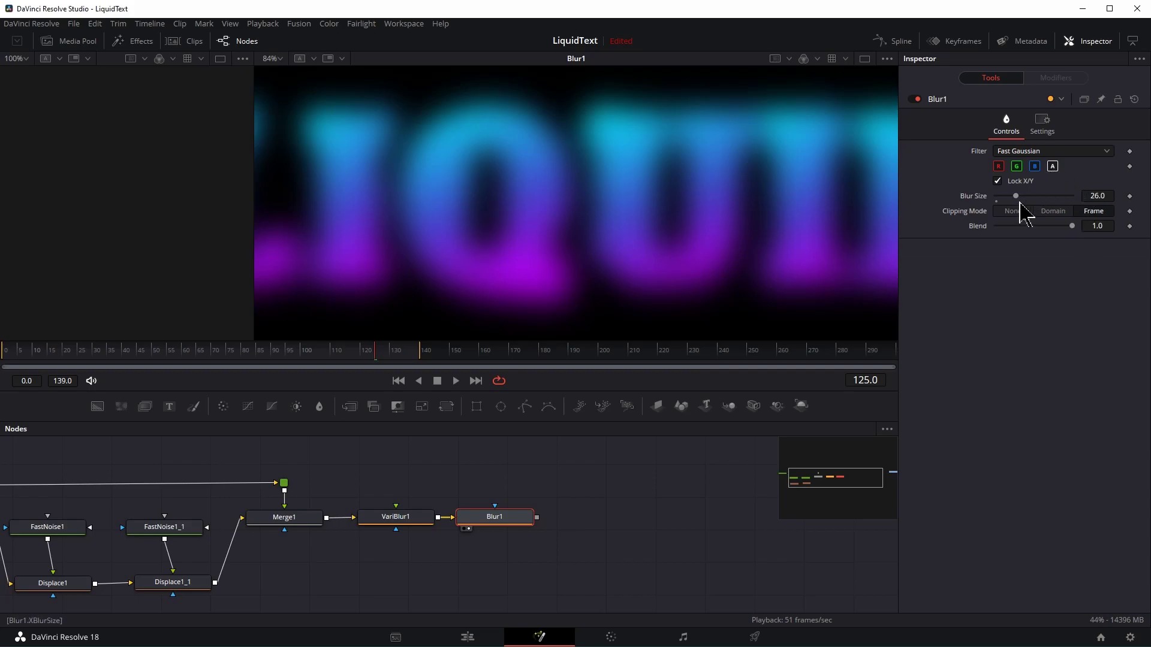
pyautogui.moveTo(1017, 197); pyautogui.dragTo(999, 196)
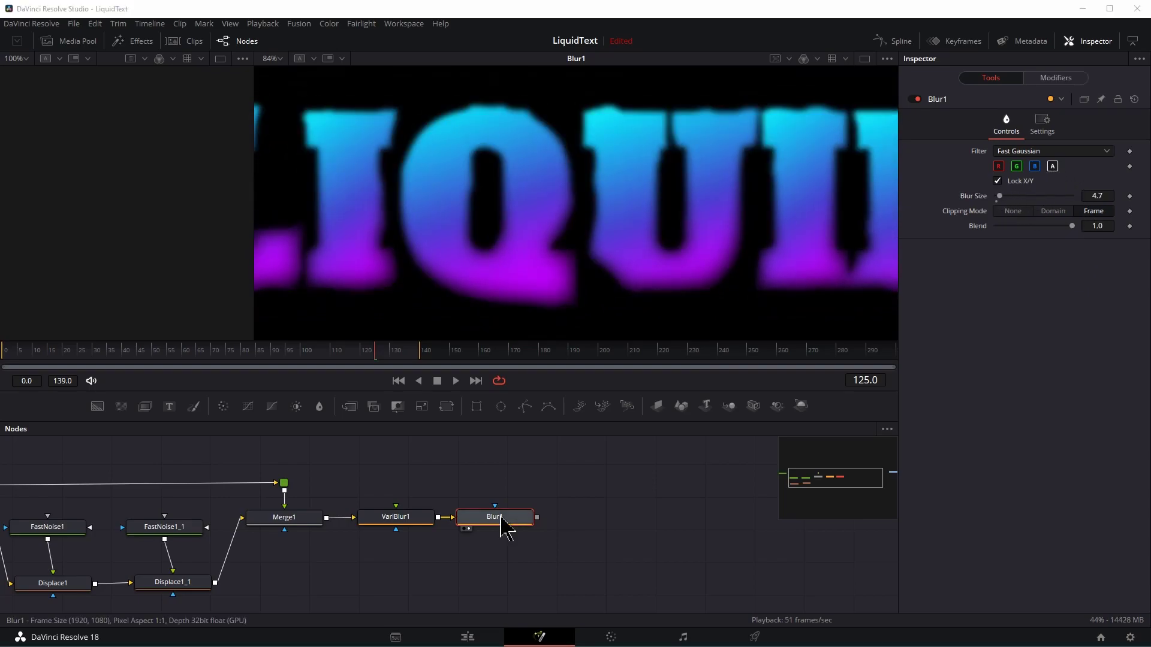
# Add ColorCurves1 after Blur1 and steepen only its alpha curve to firm up letter edges.
pyautogui.click(250, 407)
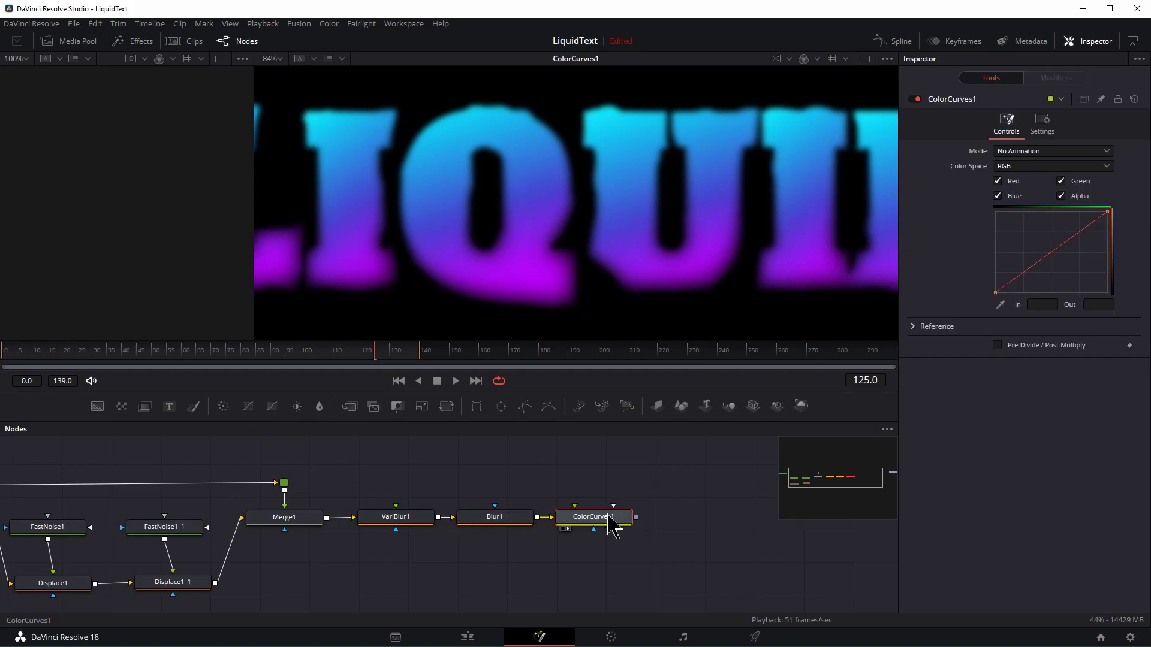
pyautogui.click(998, 181)
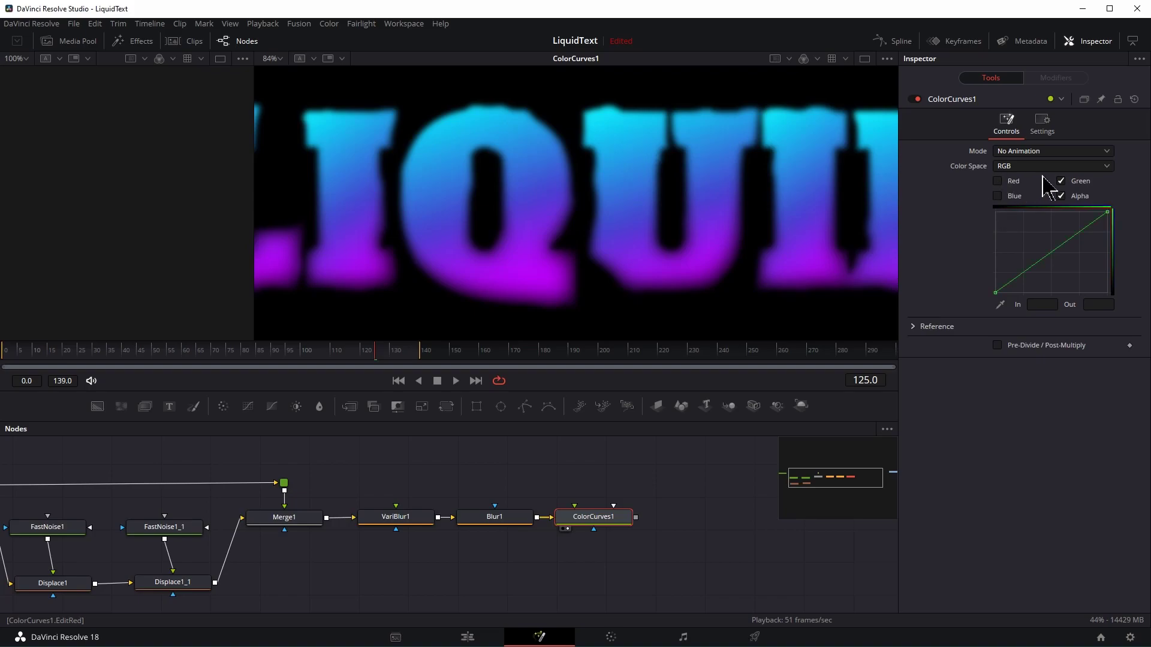
pyautogui.click(1061, 181)
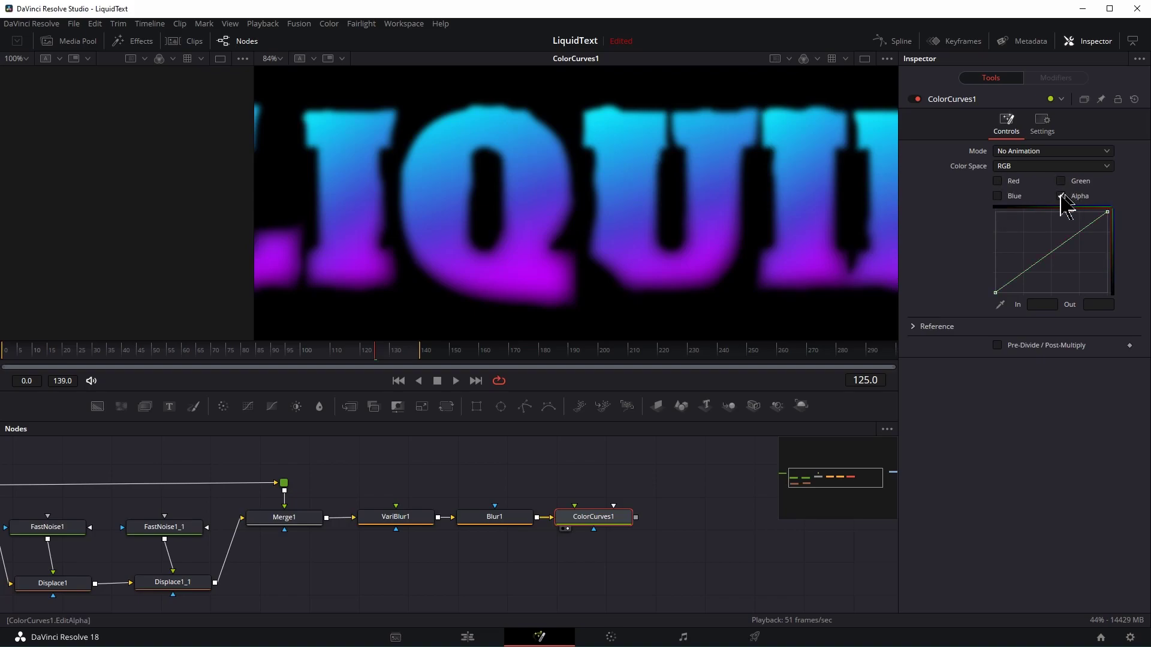
pyautogui.moveTo(1105, 214); pyautogui.dragTo(1007, 224)
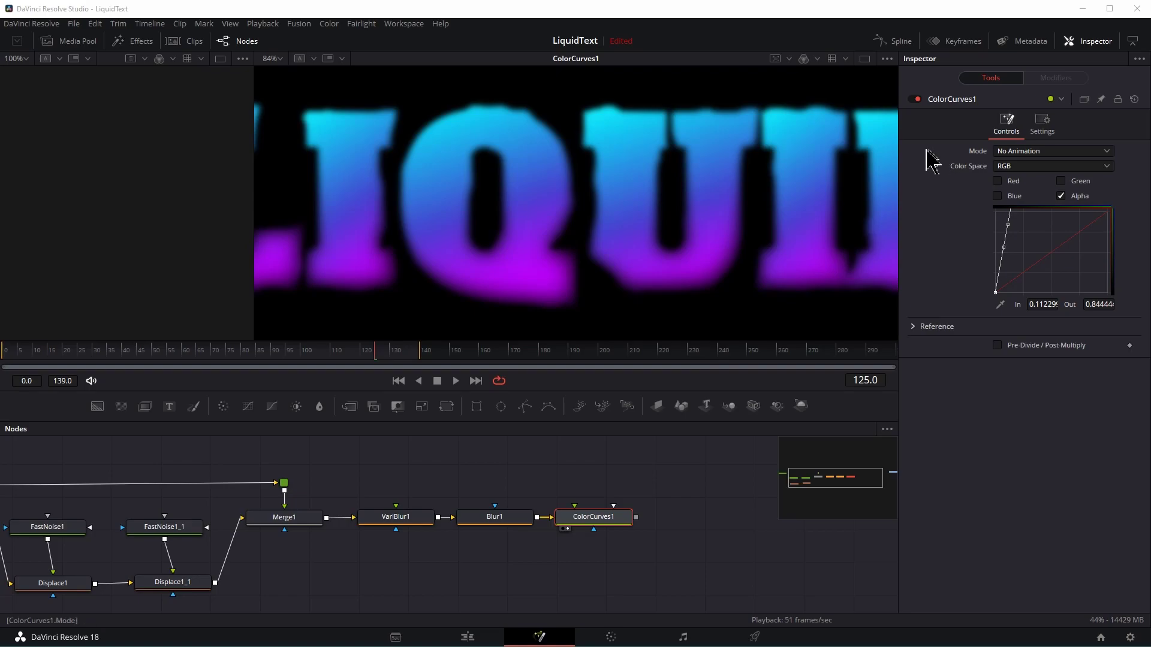
# Re-enable Checker Underlay, compare the curves on and off, and select the red curve.
pyautogui.click(887, 59)
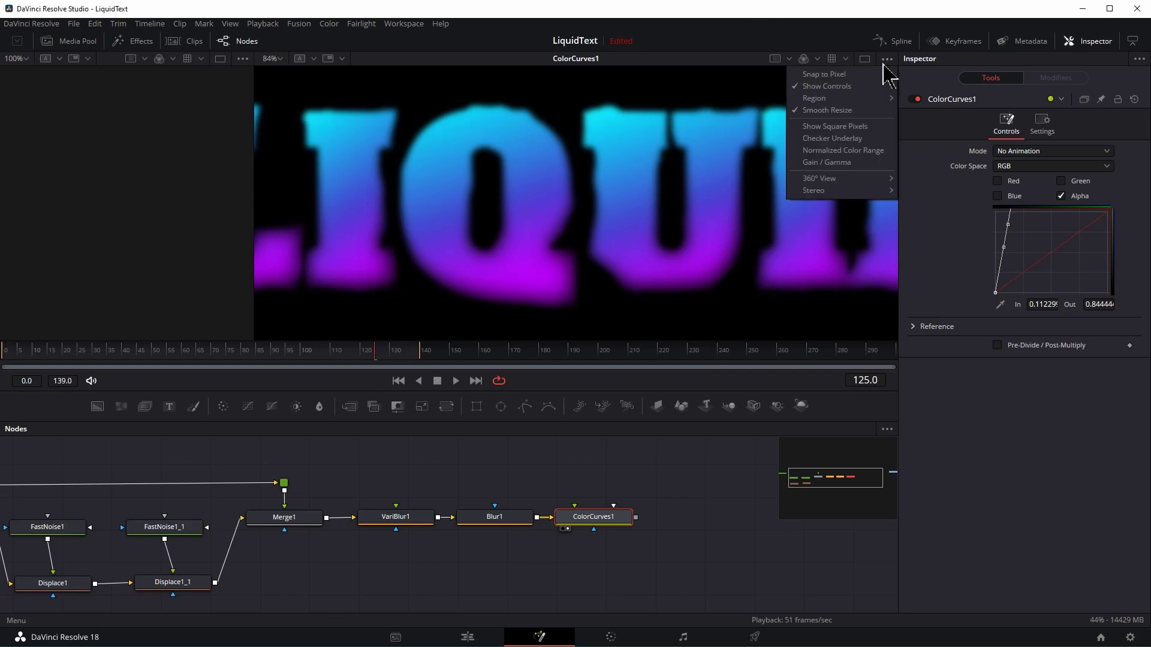
pyautogui.click(854, 139)
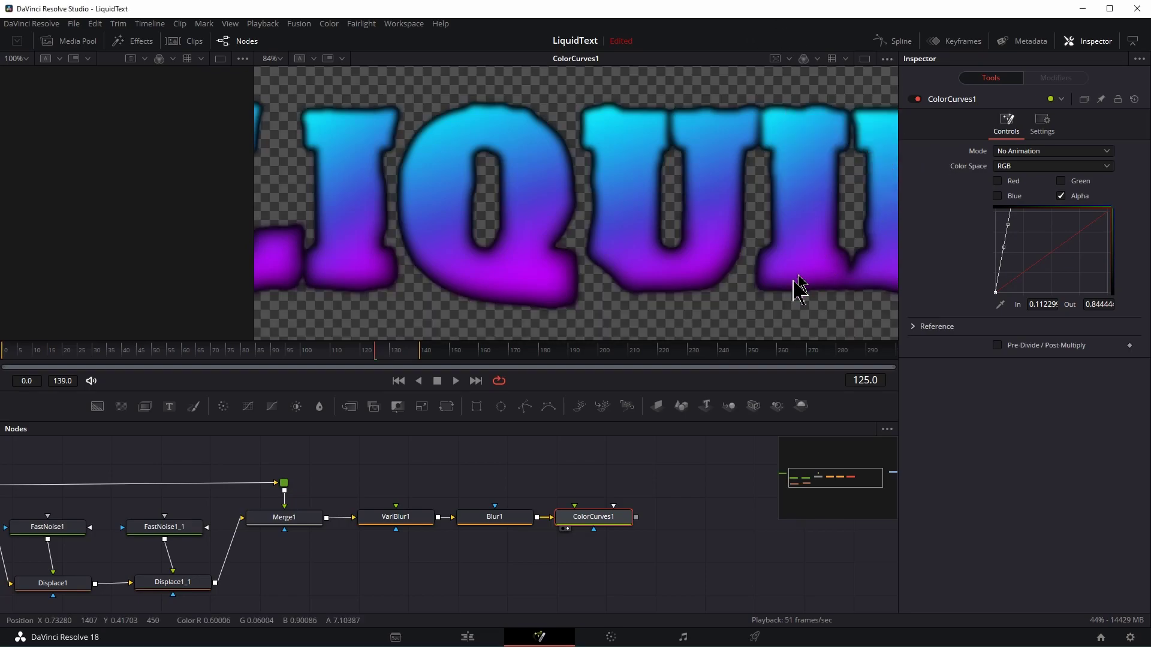
pyautogui.click(915, 100)
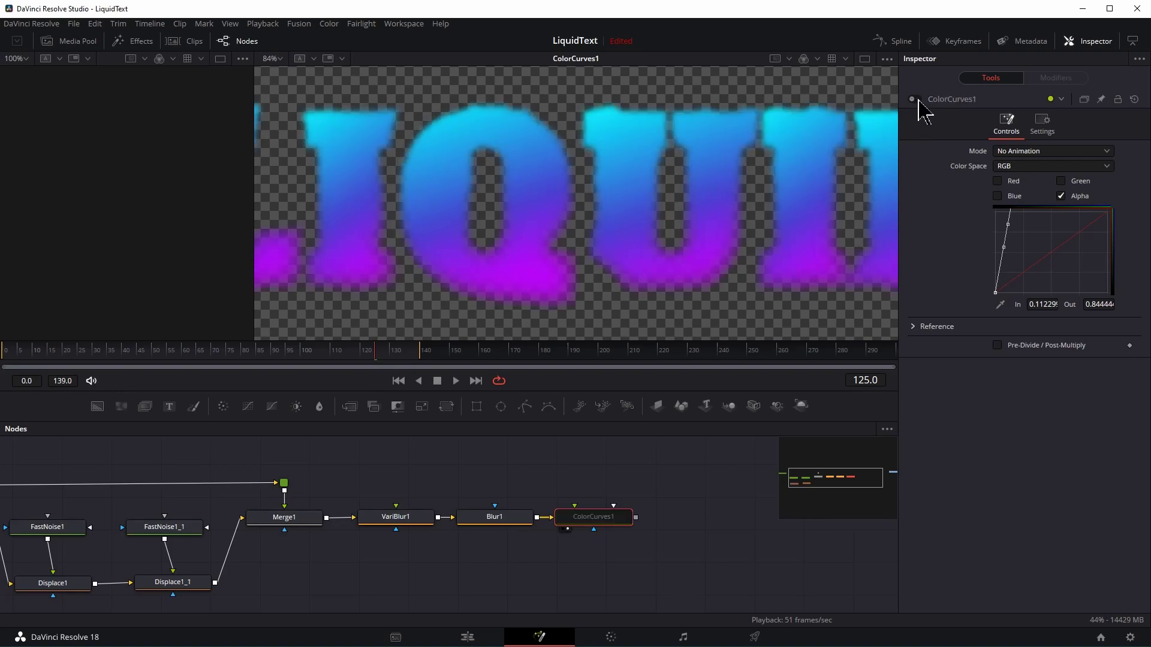
pyautogui.click(915, 99)
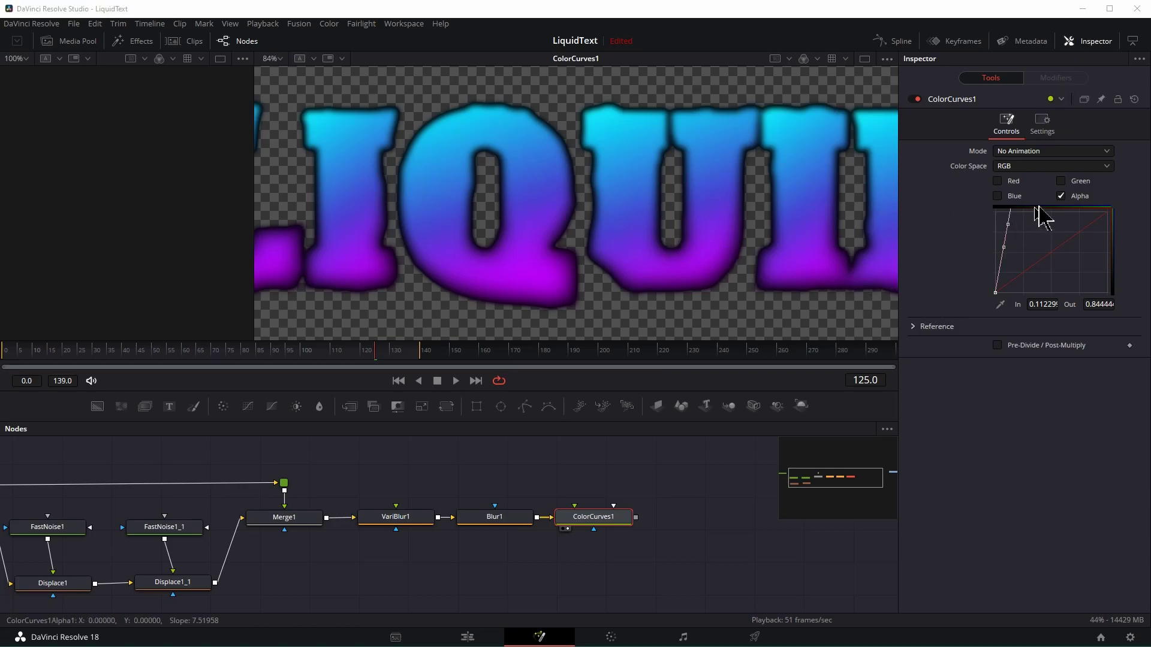
pyautogui.click(1060, 196)
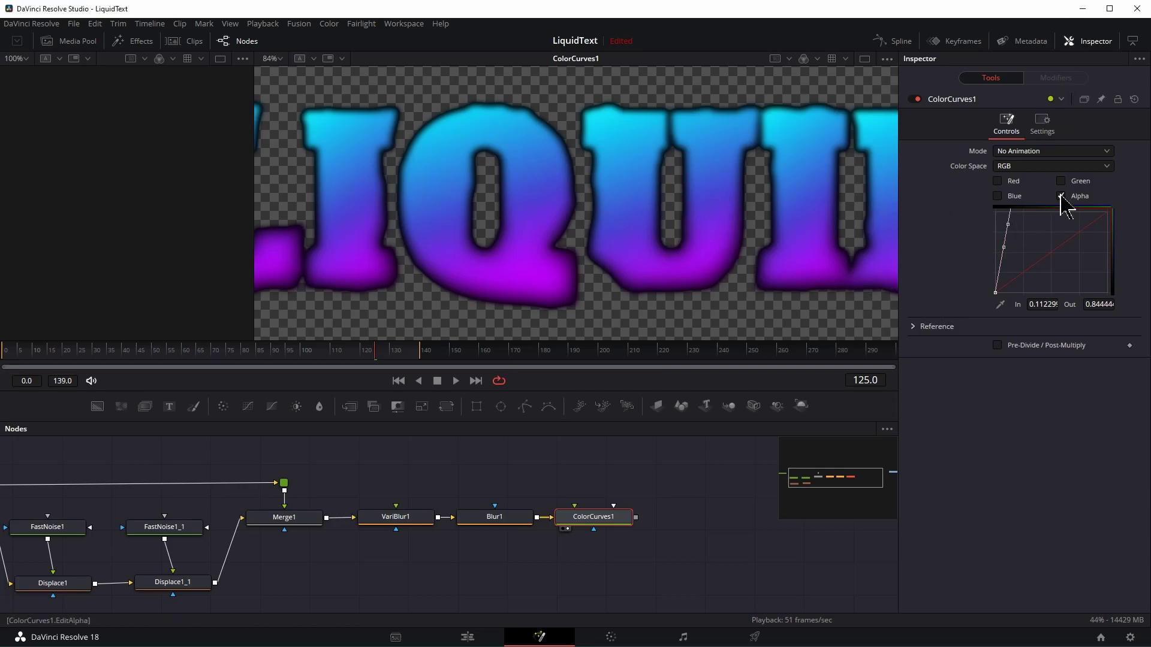
pyautogui.click(997, 181)
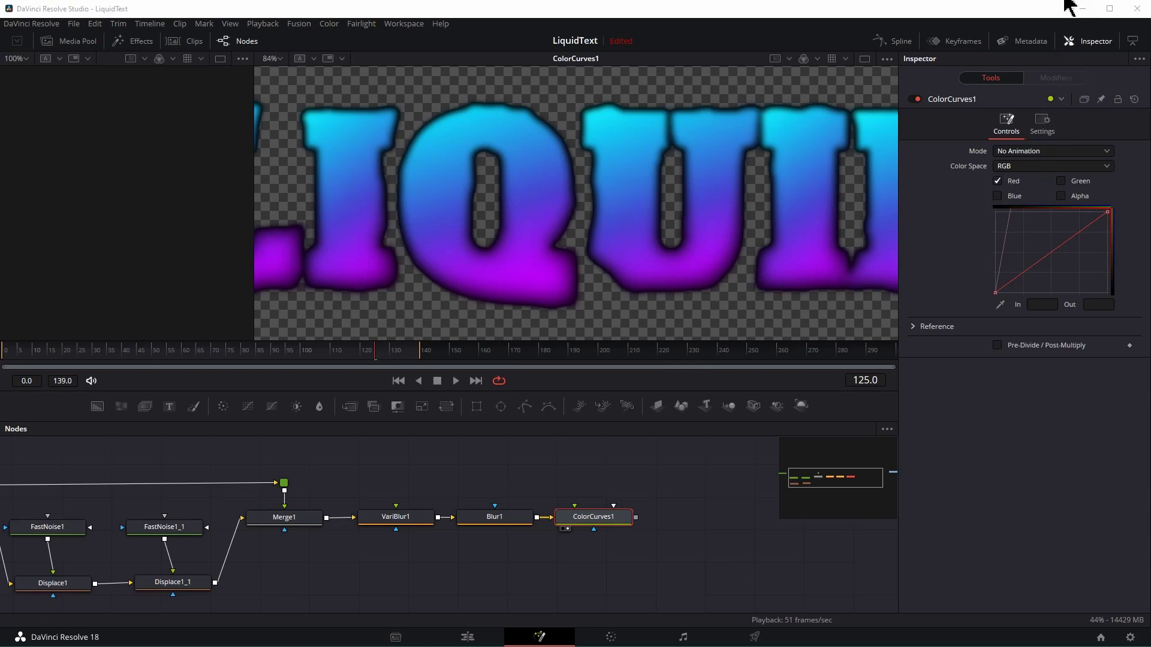
# Raise the red, green and blue curves in turn to tint the text pink and cyan.
pyautogui.moveTo(1050, 254); pyautogui.dragTo(1063, 222)
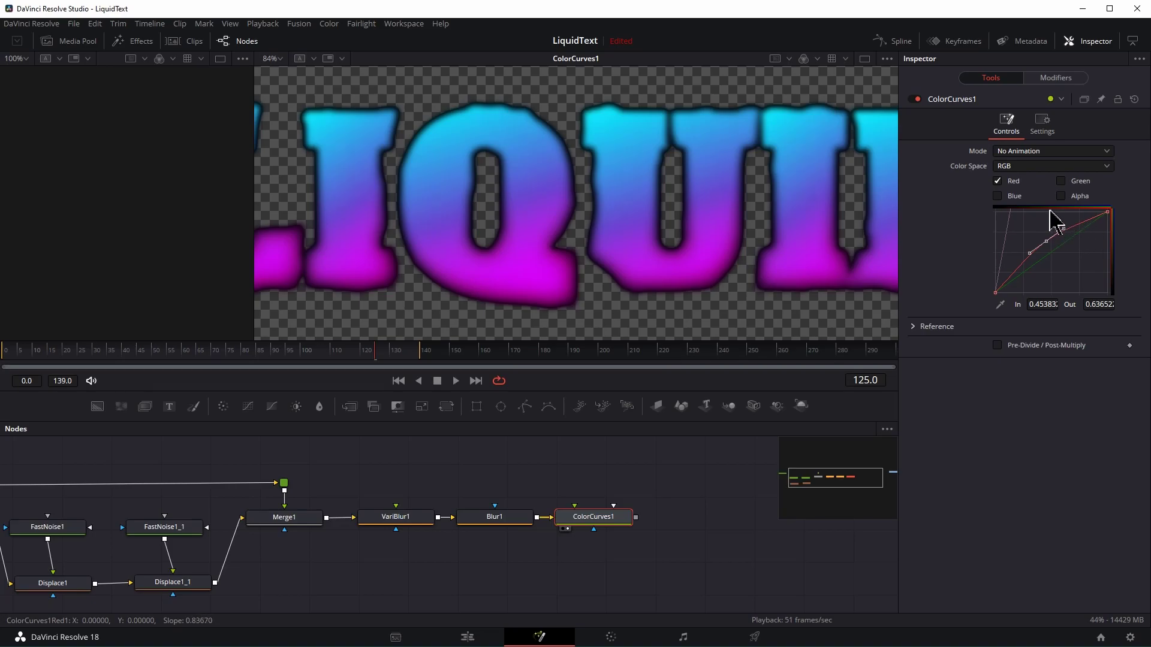
pyautogui.click(997, 181)
pyautogui.click(1060, 181)
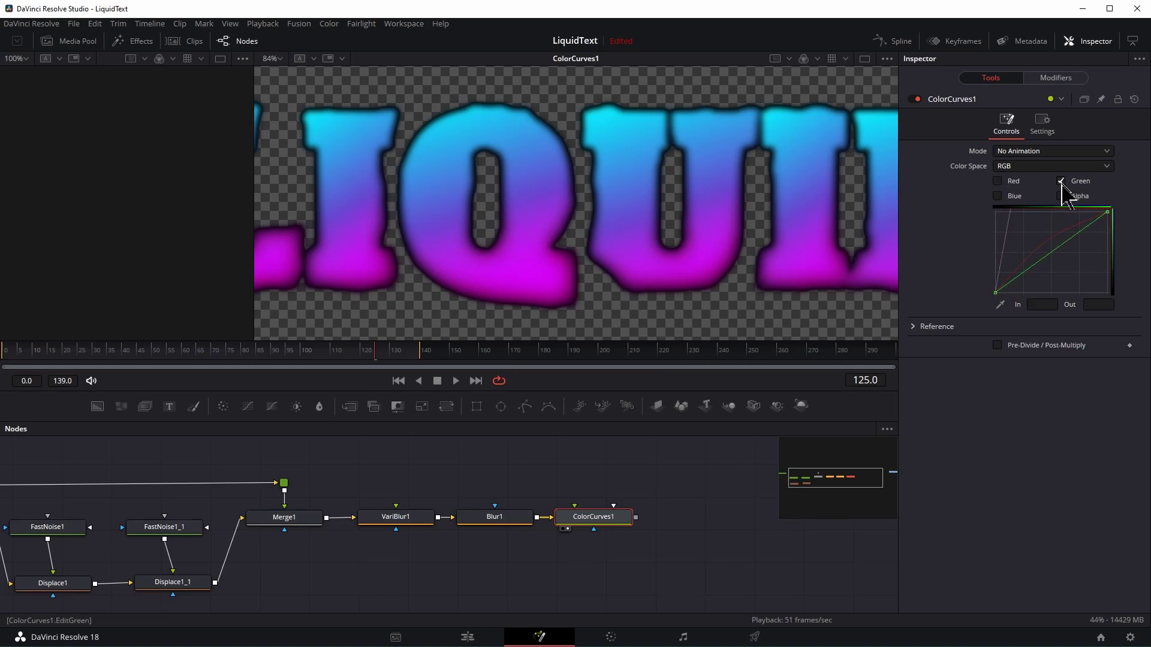
pyautogui.moveTo(1035, 262); pyautogui.dragTo(1014, 245)
pyautogui.click(1060, 181)
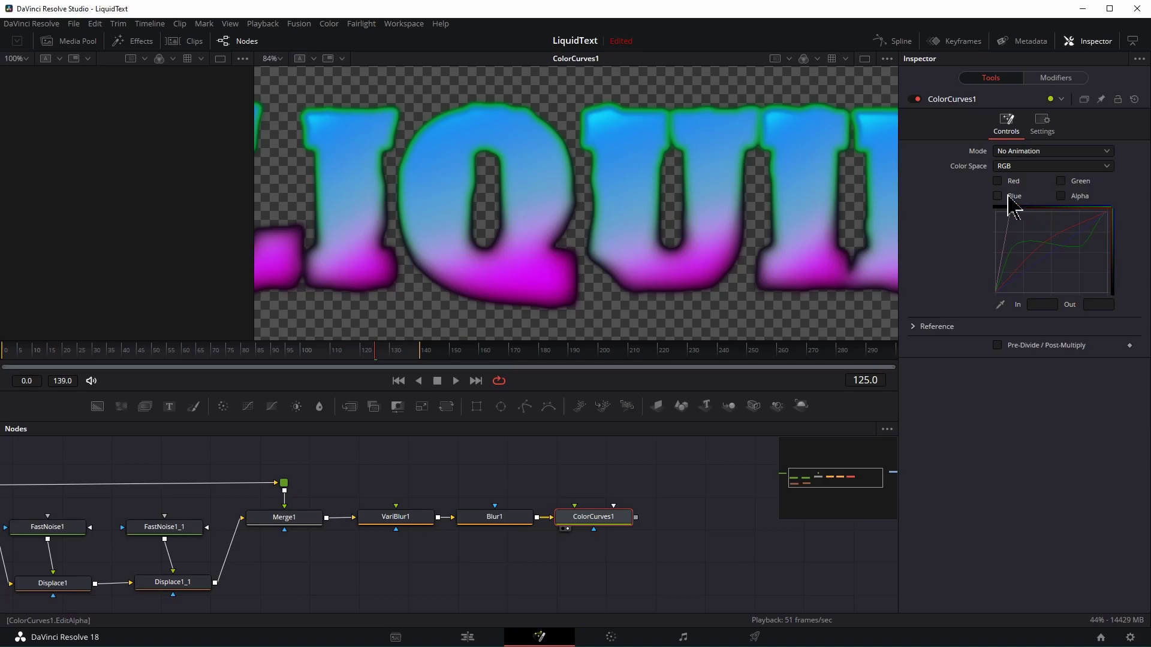
pyautogui.click(1009, 196)
pyautogui.moveTo(1027, 264); pyautogui.dragTo(1001, 204)
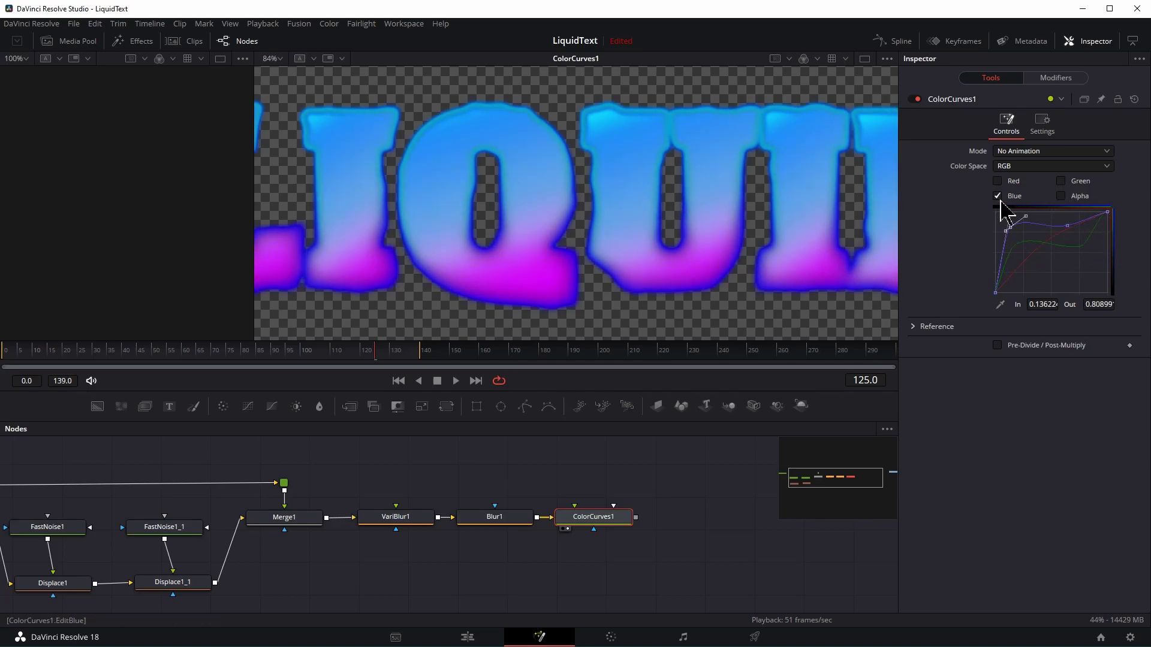
# Reshape the green curve's points into a wavy form for a cyan band.
pyautogui.click(998, 198)
pyautogui.click(1060, 181)
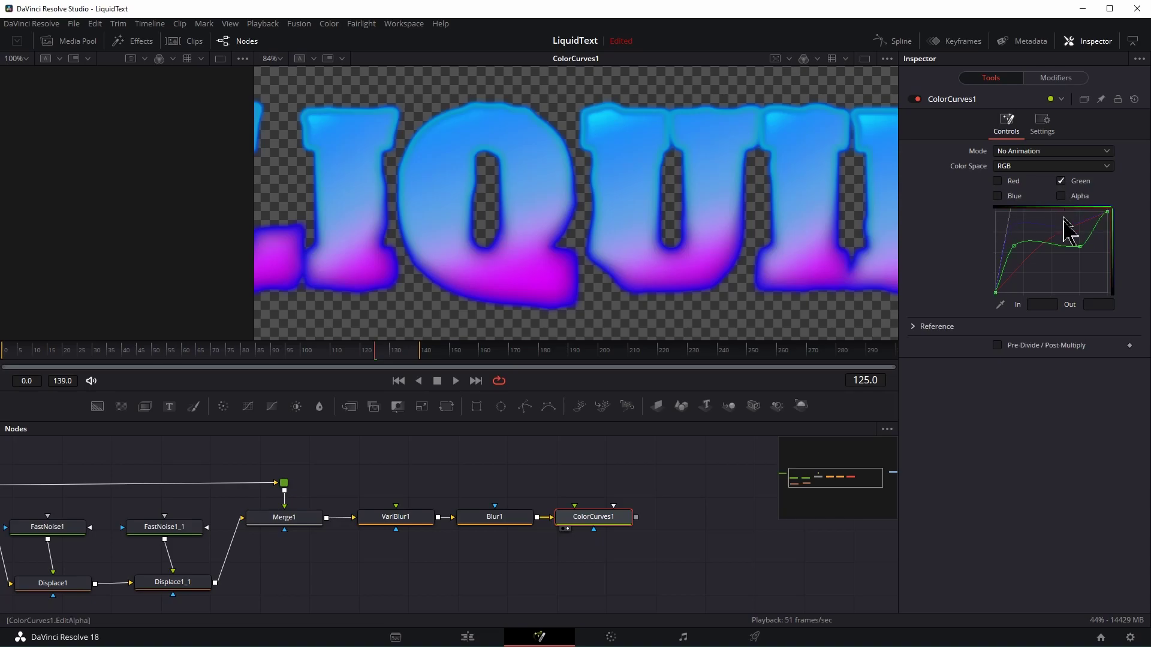
pyautogui.moveTo(1013, 248); pyautogui.dragTo(1020, 252)
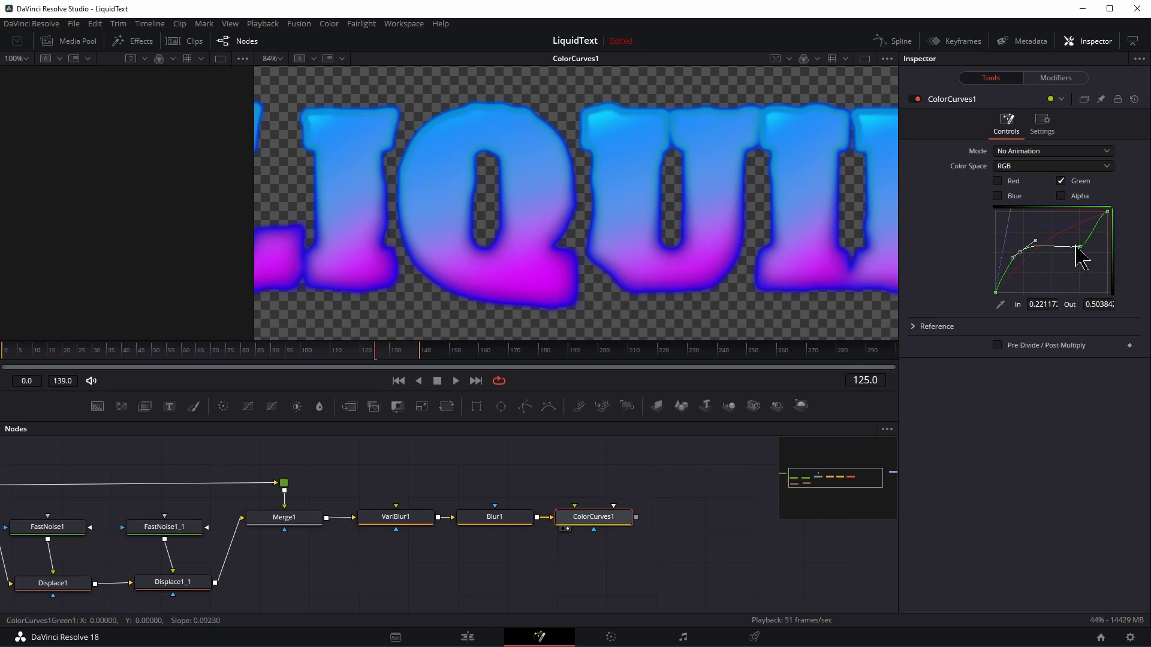
pyautogui.moveTo(1079, 248); pyautogui.dragTo(1037, 233)
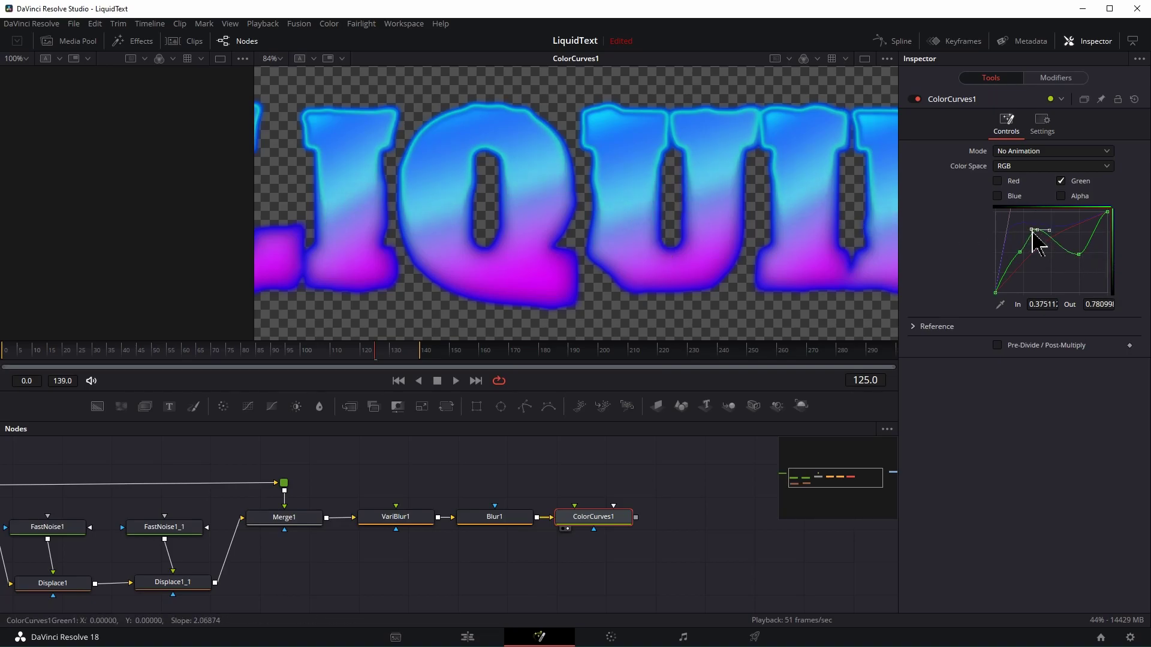
# Add and move points on the green curve for brighter cyan highlights.
pyautogui.moveTo(1035, 230); pyautogui.dragTo(1017, 278)
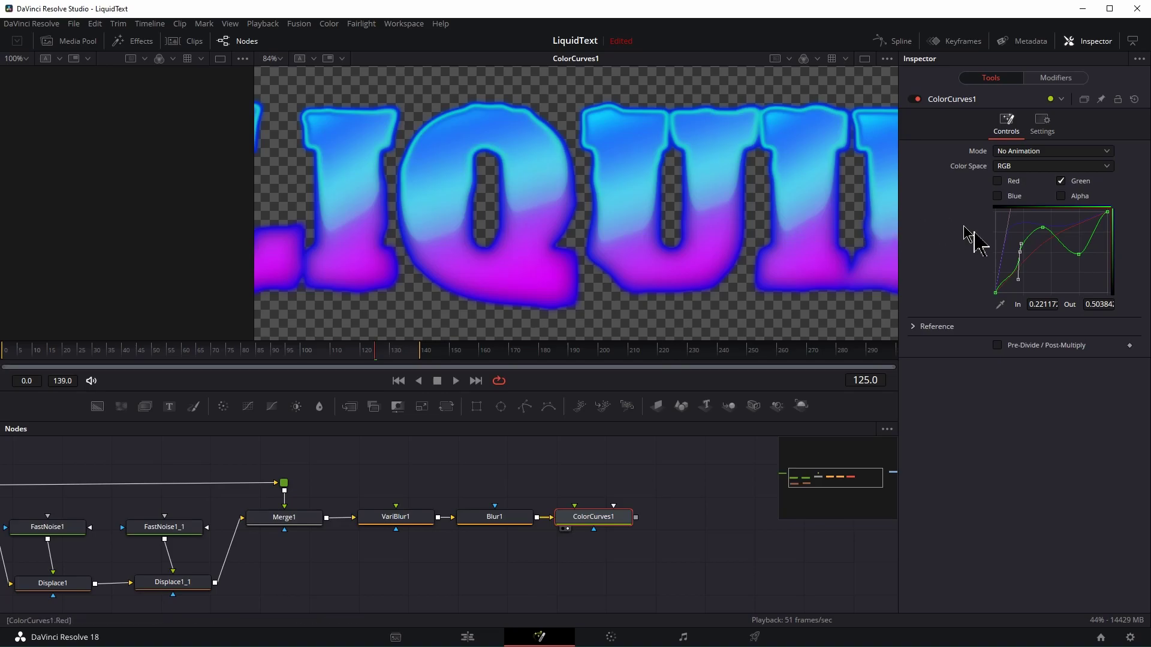
pyautogui.click(1062, 243)
pyautogui.moveTo(1061, 246); pyautogui.dragTo(1050, 233)
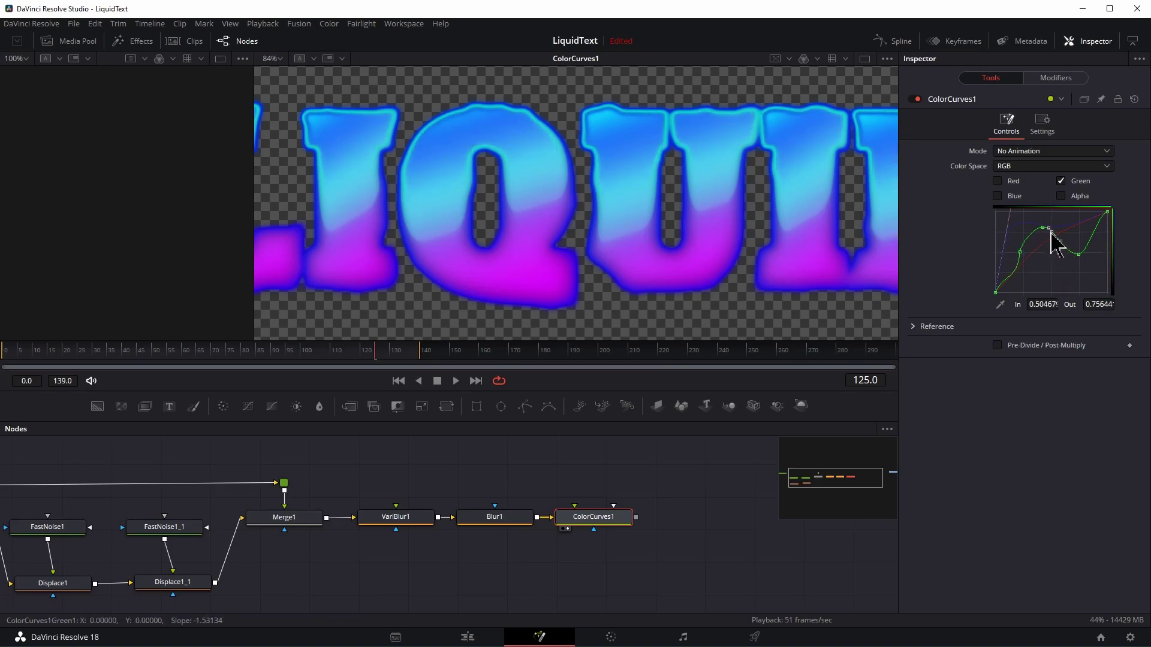
# Add a new blue-curve point and drag it up-right to reshape the highlights.
pyautogui.click(997, 197)
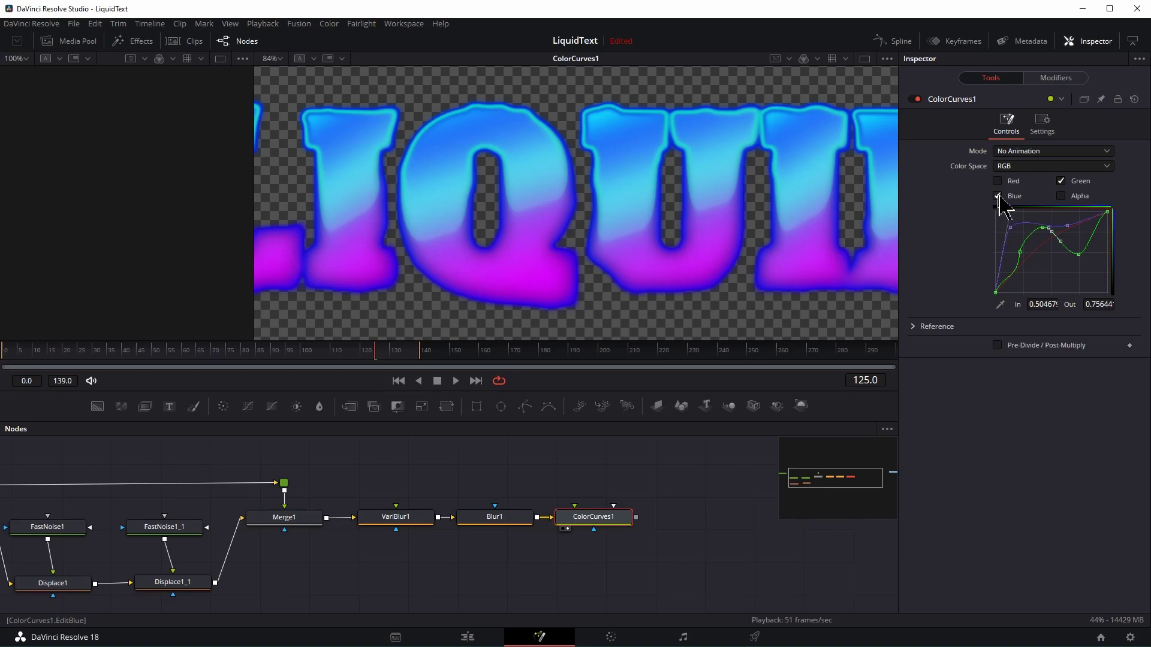
pyautogui.click(1061, 181)
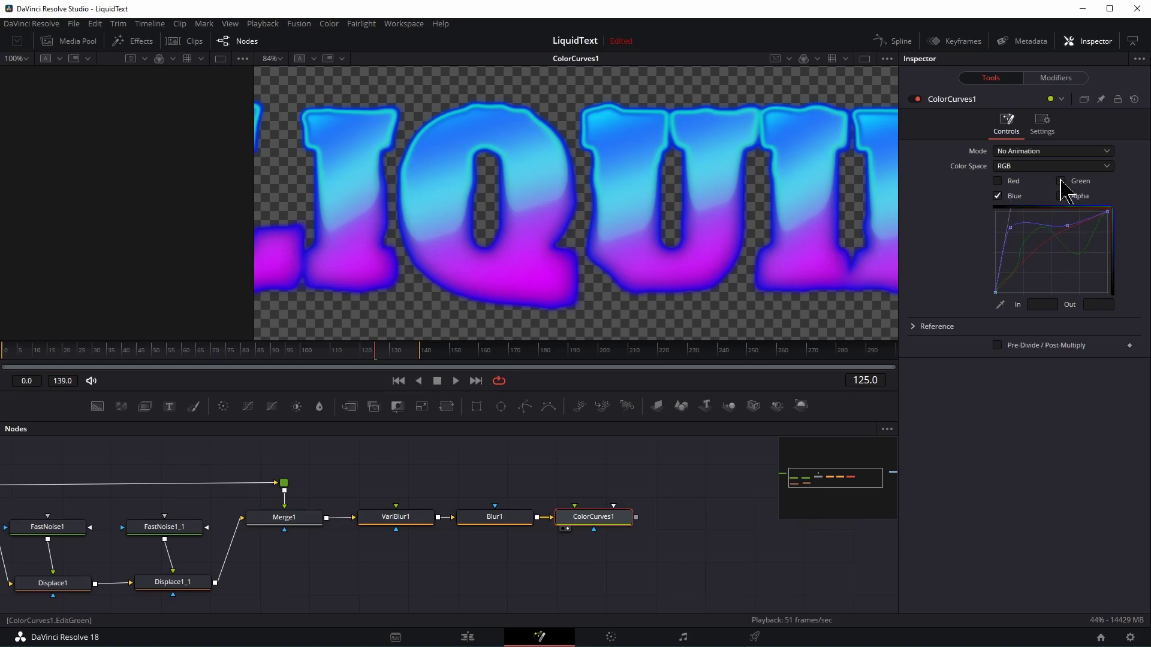
pyautogui.click(1044, 226)
pyautogui.moveTo(1041, 228); pyautogui.dragTo(1073, 185)
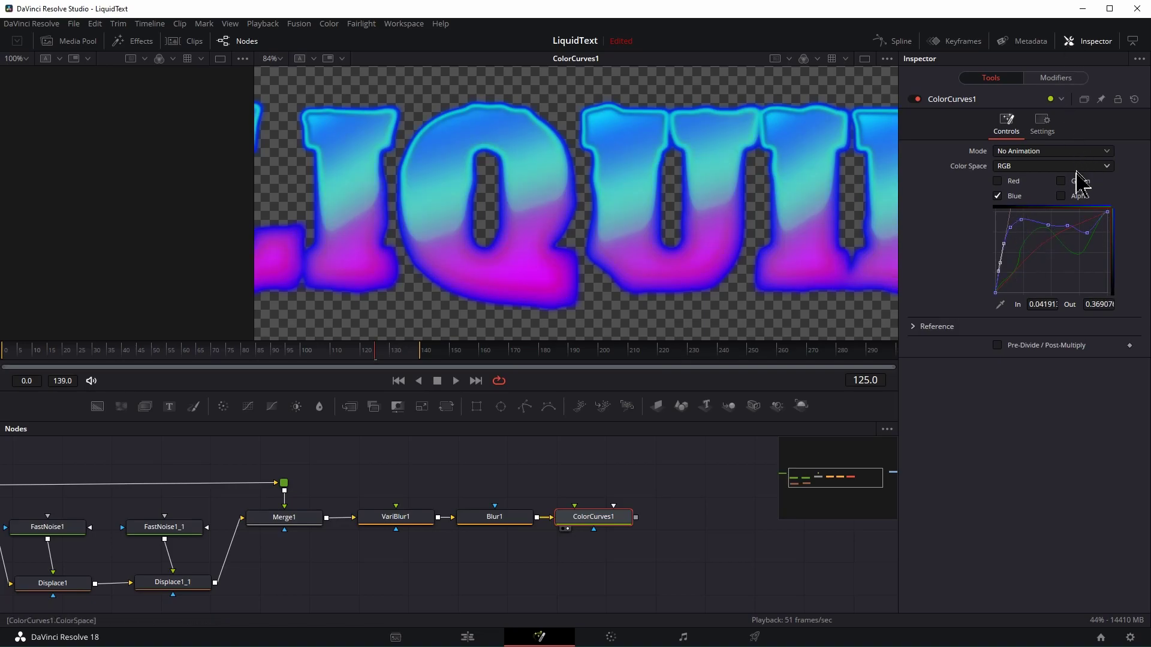
pyautogui.scroll(-3, 663, 221)
pyautogui.scroll(2, 665, 226)
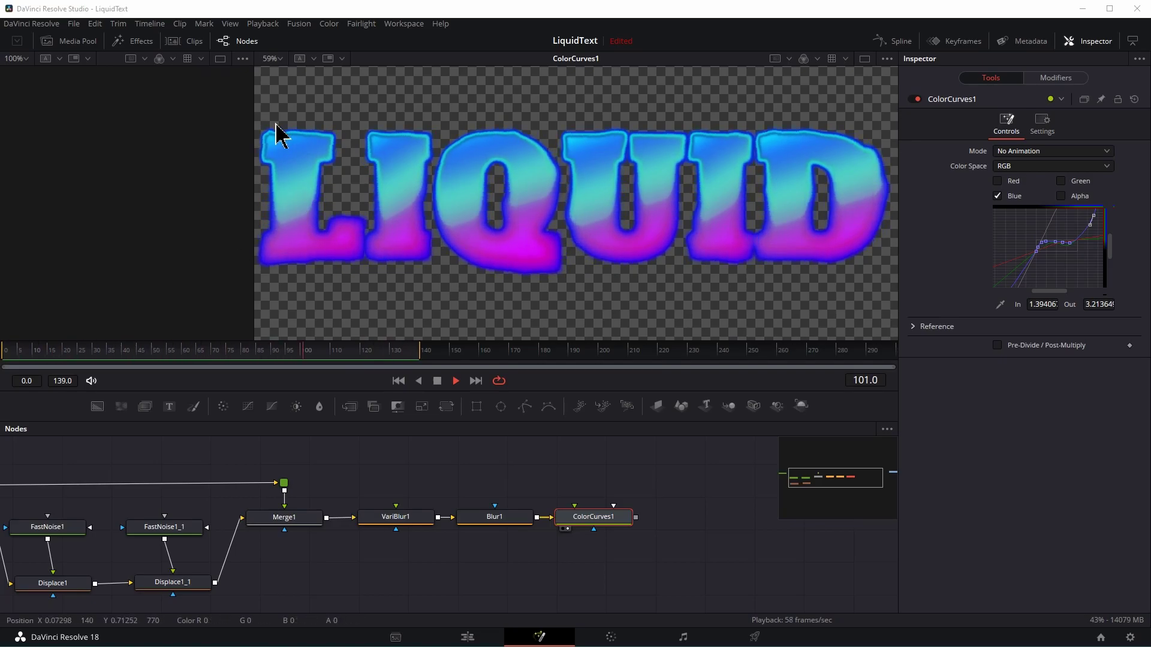
pyautogui.moveTo(282, 505); pyautogui.dragTo(298, 524)
pyautogui.moveTo(213, 505); pyautogui.dragTo(374, 598)
pyautogui.moveTo(437, 534)
pyautogui.mouseDown()
pyautogui.moveTo(385, 493)
pyautogui.moveTo(637, 503)
pyautogui.moveTo(444, 540)
pyautogui.mouseUp()
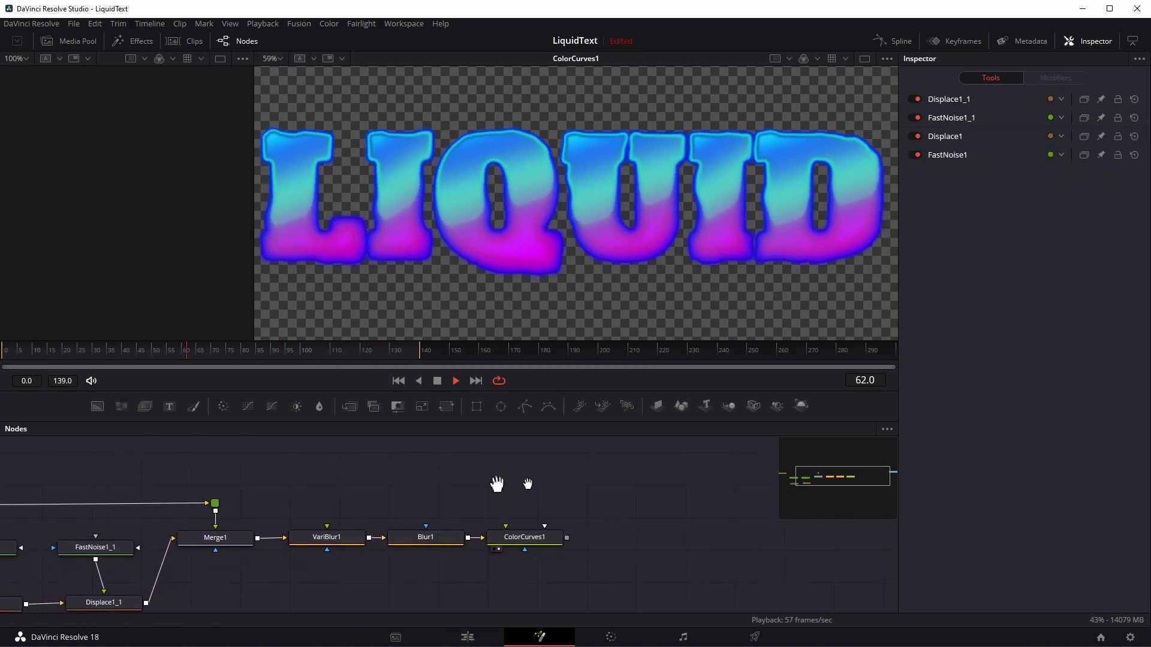
pyautogui.moveTo(513, 483); pyautogui.dragTo(419, 483)
pyautogui.press('space')
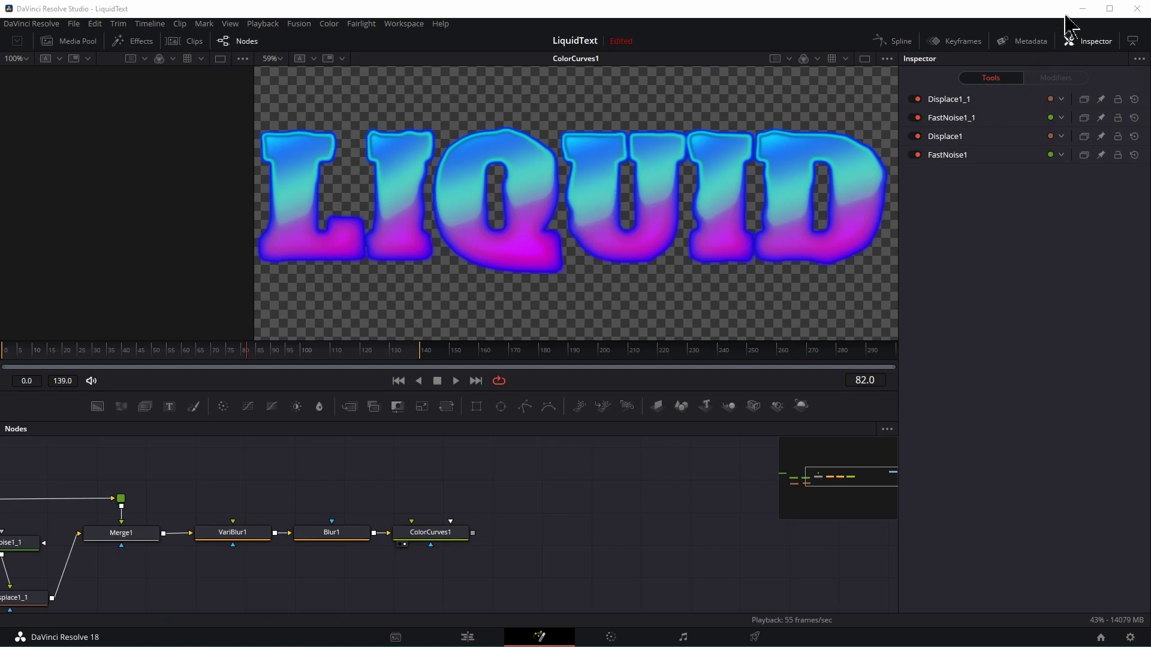
pyautogui.click(429, 527)
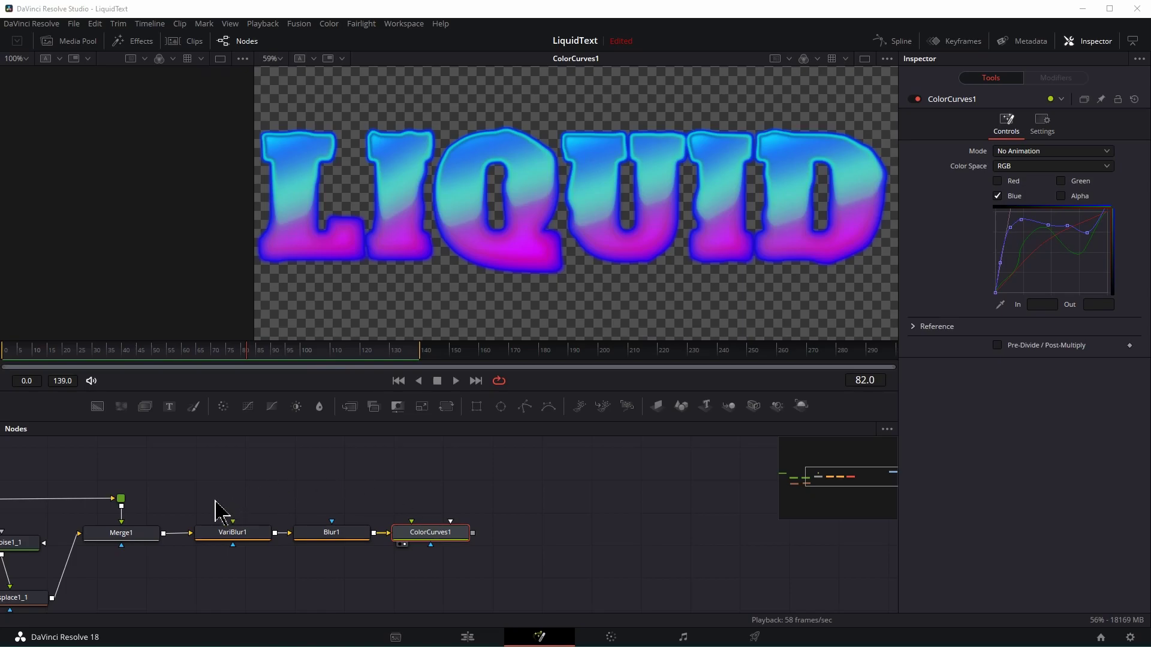
pyautogui.moveTo(229, 514); pyautogui.dragTo(473, 509)
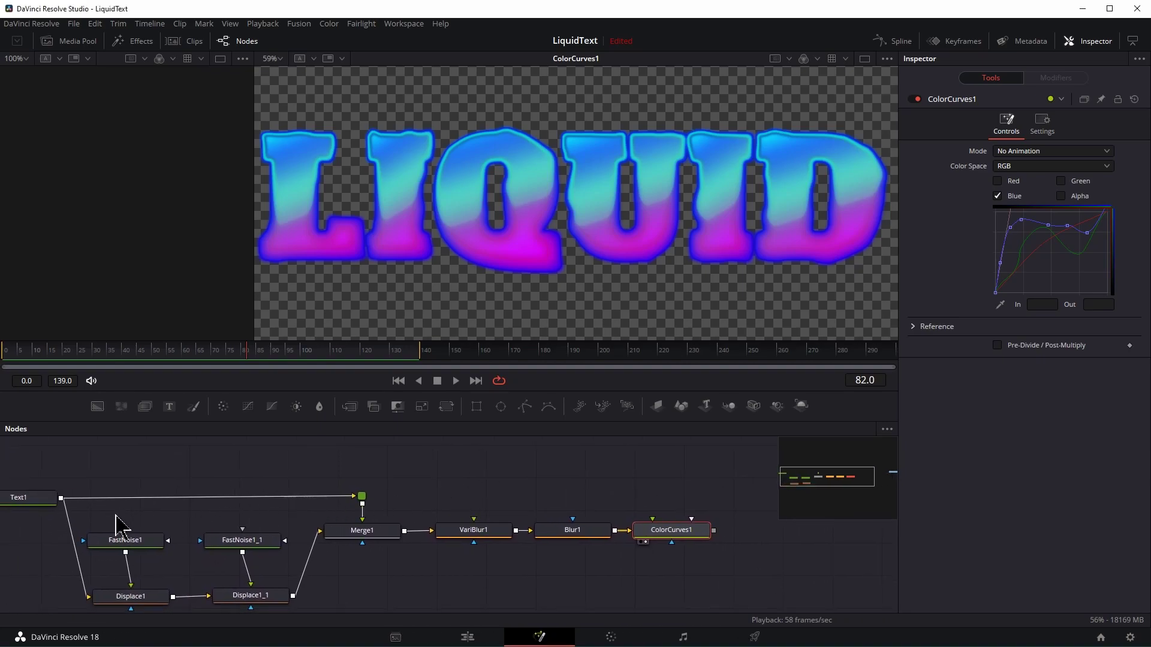
# Paste a copy of FastNoise1_1 as FastNoise1_1_1 and play its grey noise in the viewer.
pyautogui.click(208, 521)
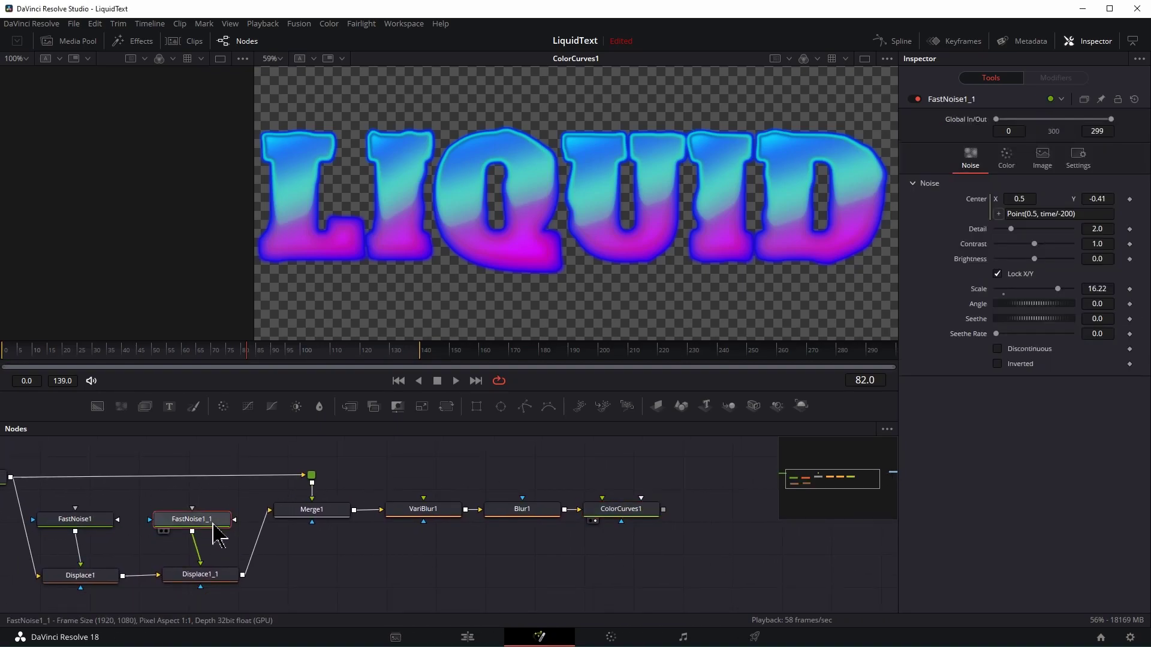
pyautogui.moveTo(300, 542); pyautogui.dragTo(89, 536)
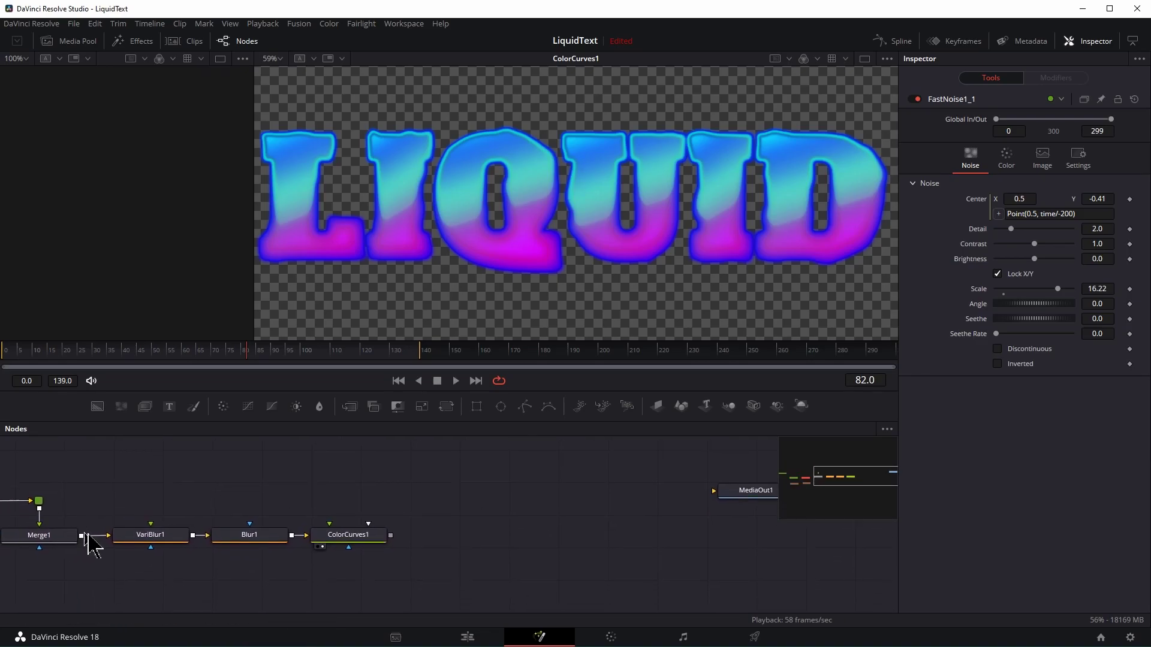
pyautogui.hotkey('ctrl', 'v')
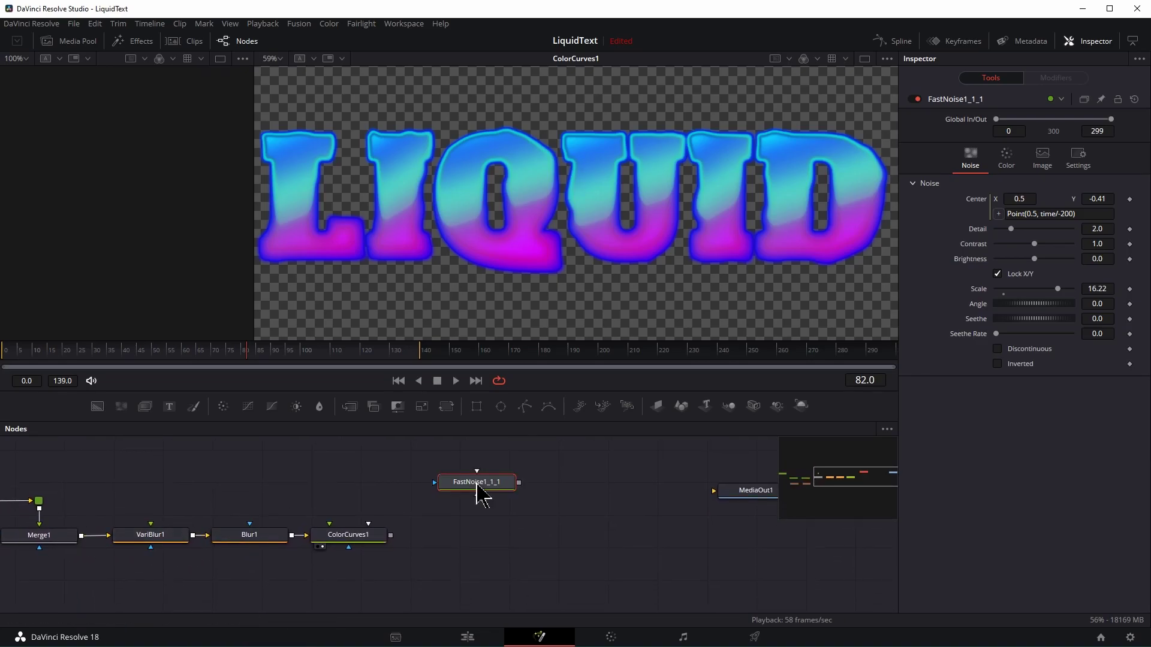
pyautogui.press('1')
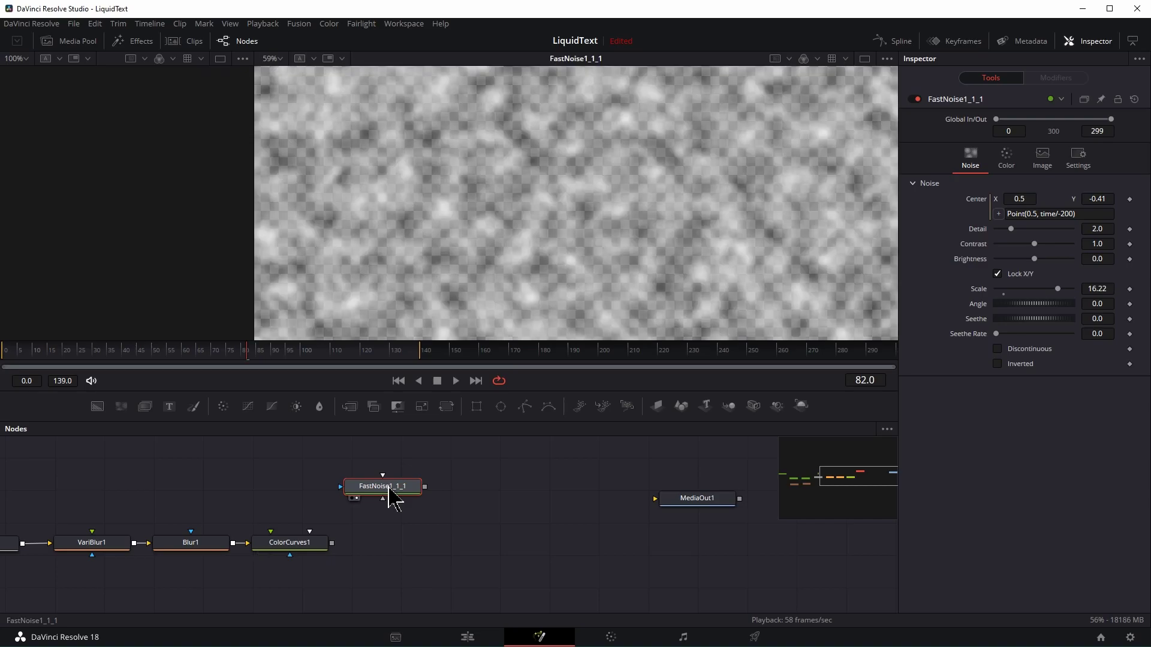
pyautogui.press('space')
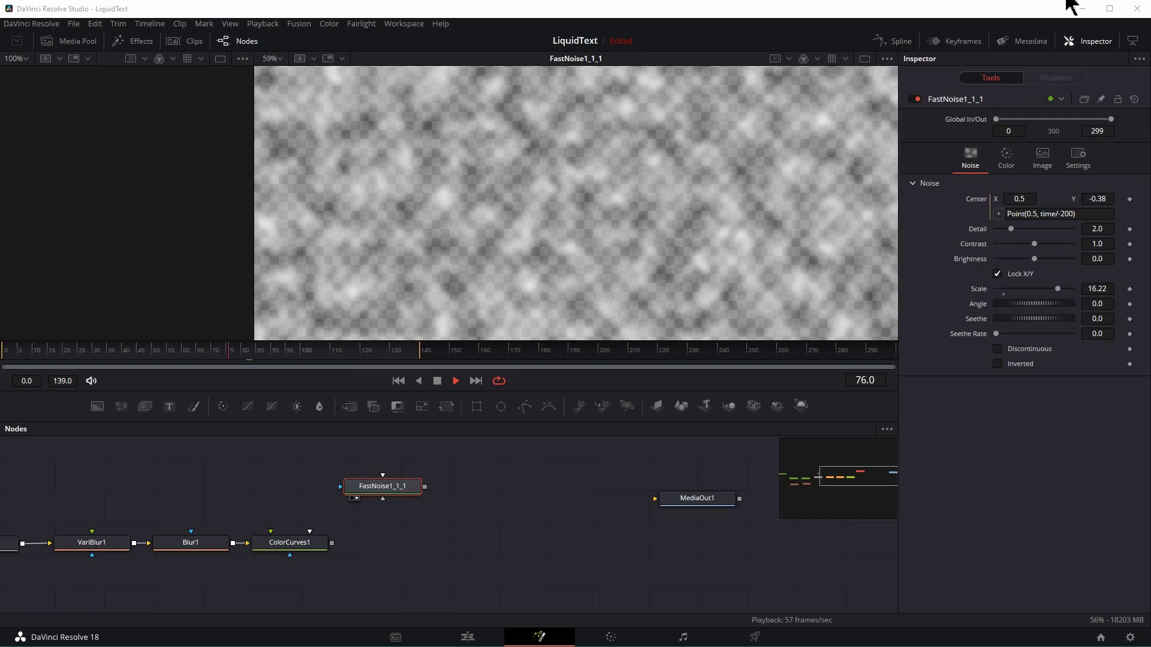
# Make Color 1 fully opaque, switch to Gradient, and turn the first stop blue-purple.
pyautogui.click(1007, 160)
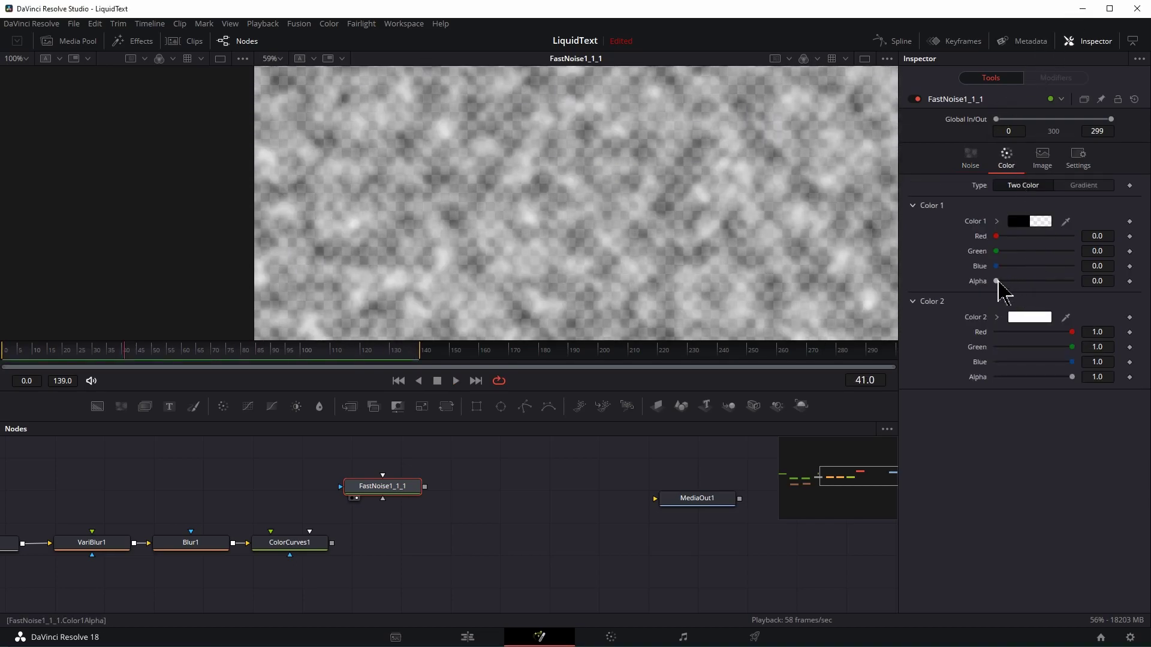
pyautogui.moveTo(996, 282); pyautogui.dragTo(1102, 282)
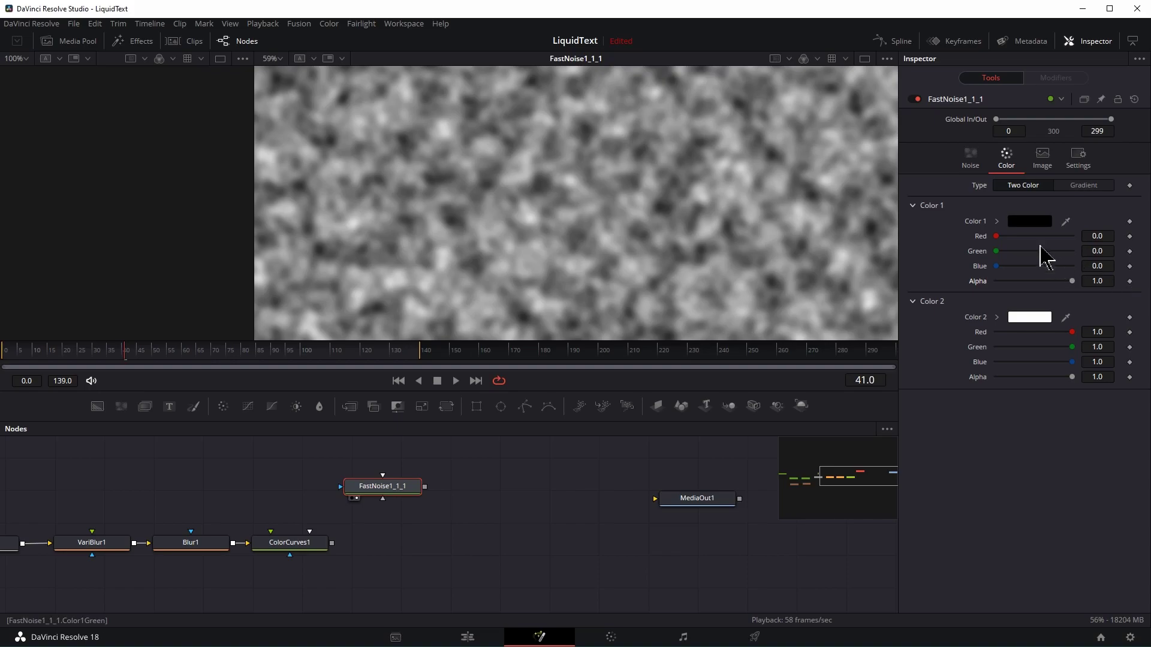
pyautogui.click(1076, 187)
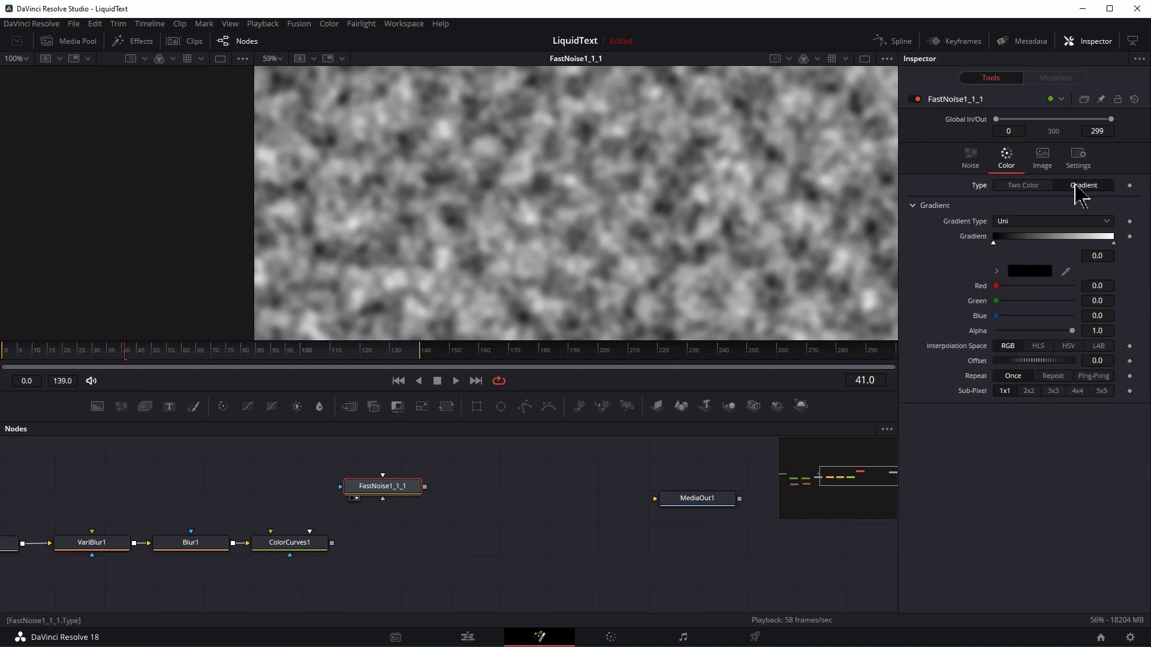
pyautogui.click(1049, 238)
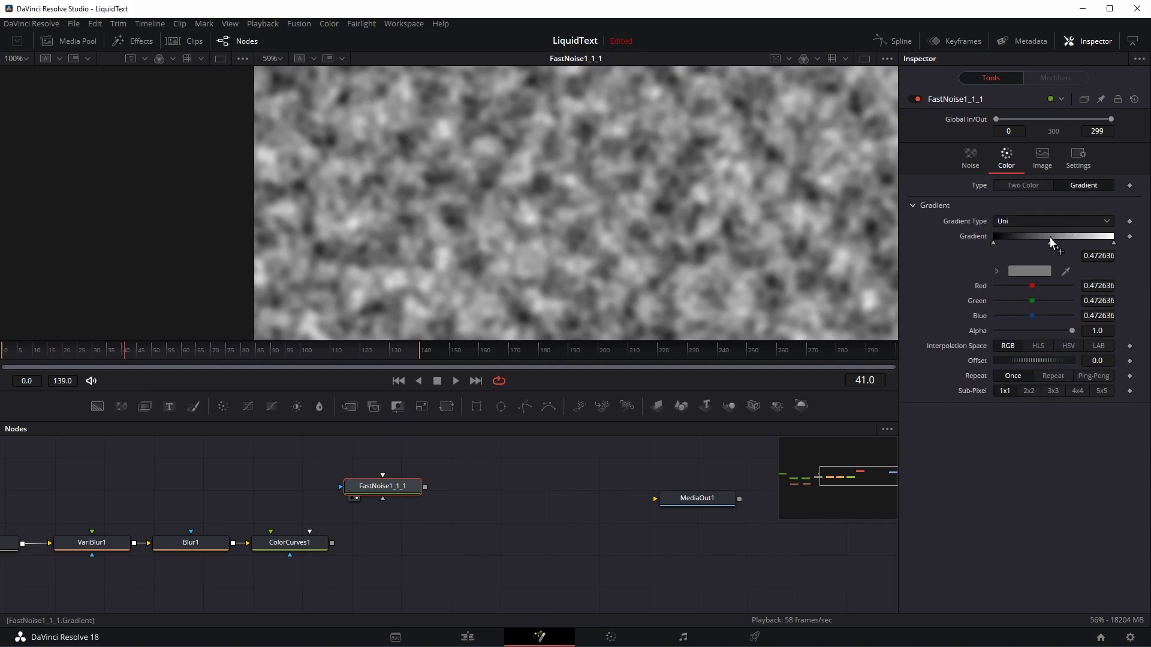
pyautogui.click(994, 243)
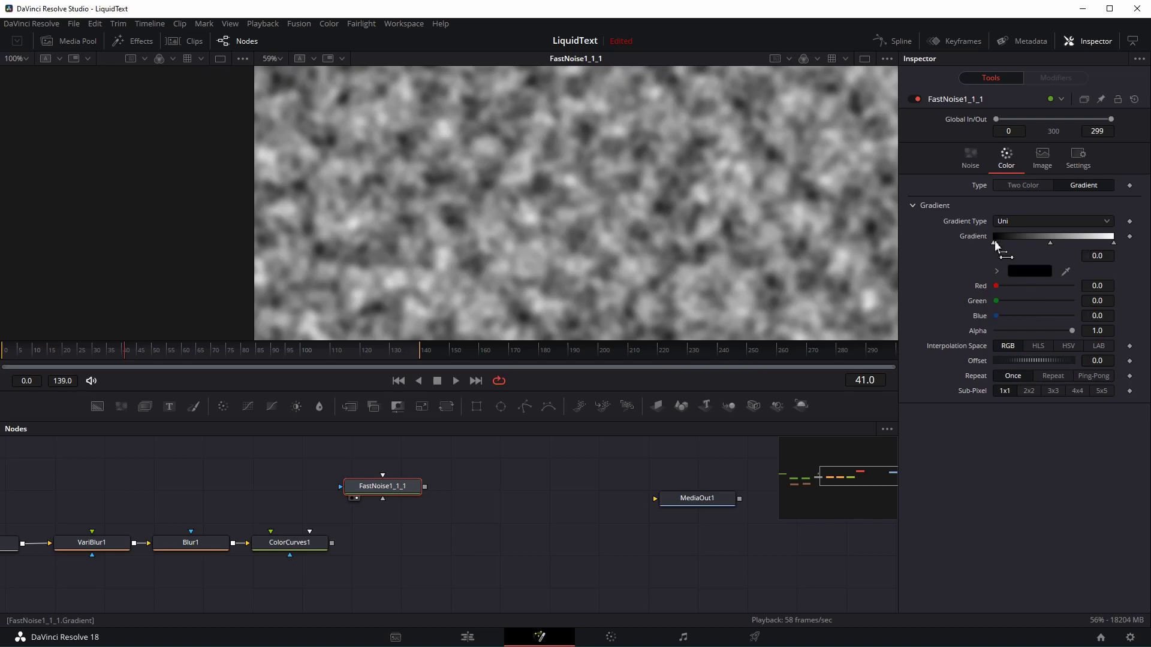
pyautogui.click(996, 271)
pyautogui.moveTo(1102, 355); pyautogui.dragTo(1103, 340)
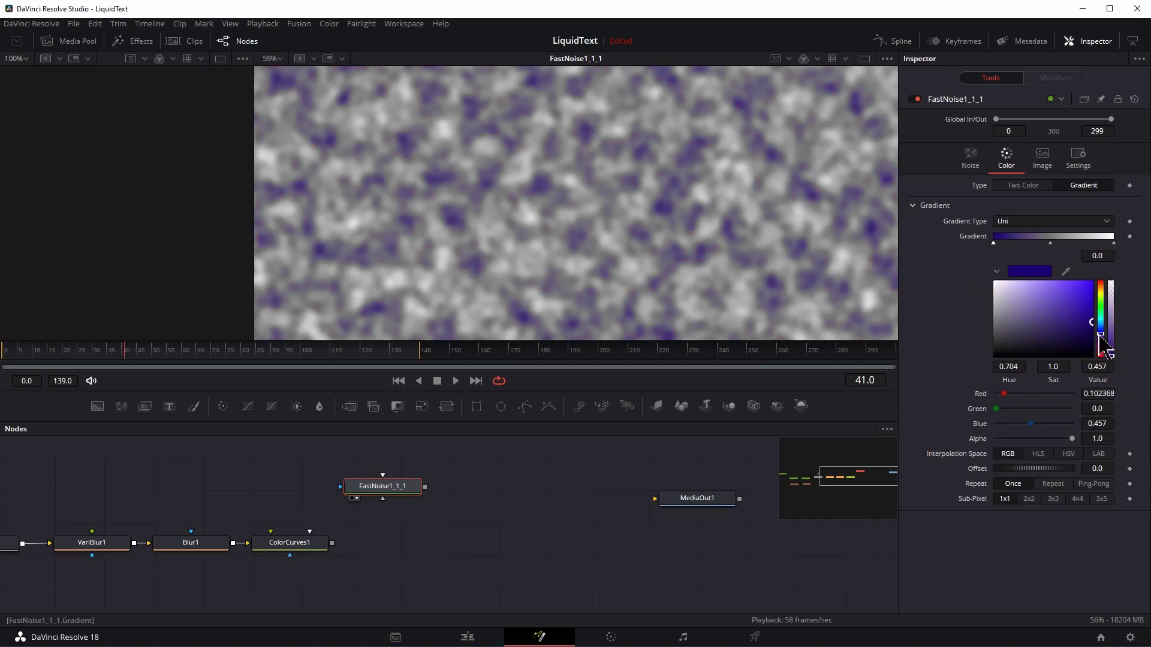
# Add a pale cyan middle stop, white end at 0.85, dark blue far stop, bluer cyan stop.
pyautogui.click(1050, 243)
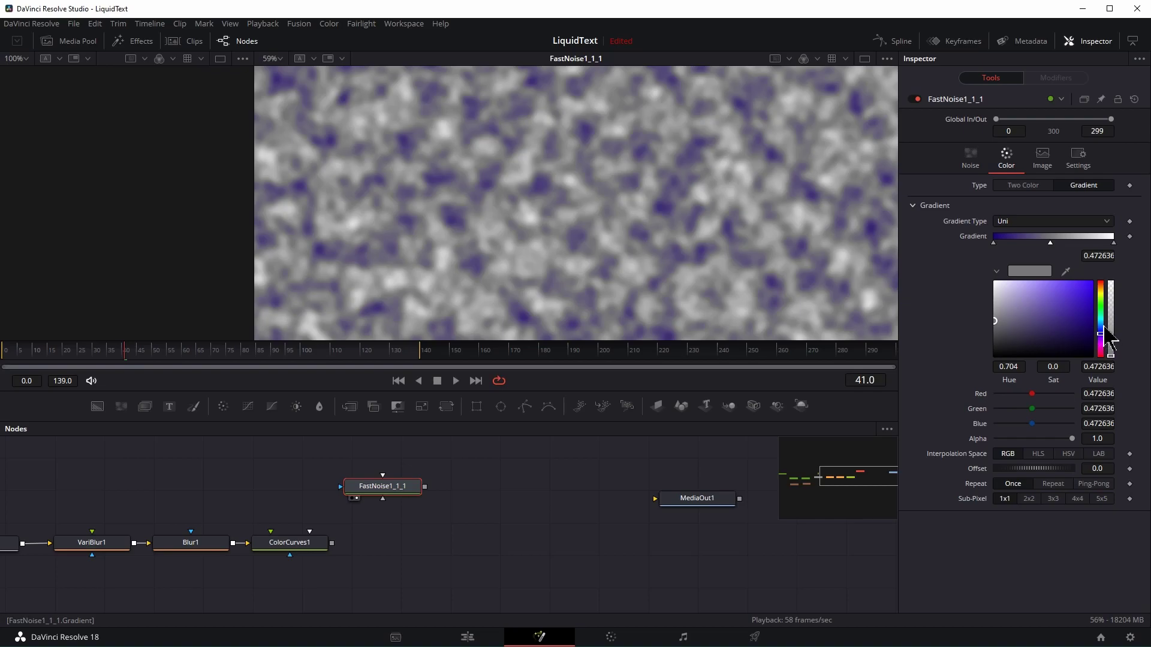
pyautogui.moveTo(1104, 334); pyautogui.dragTo(1050, 293)
pyautogui.moveTo(1113, 243); pyautogui.dragTo(1096, 245)
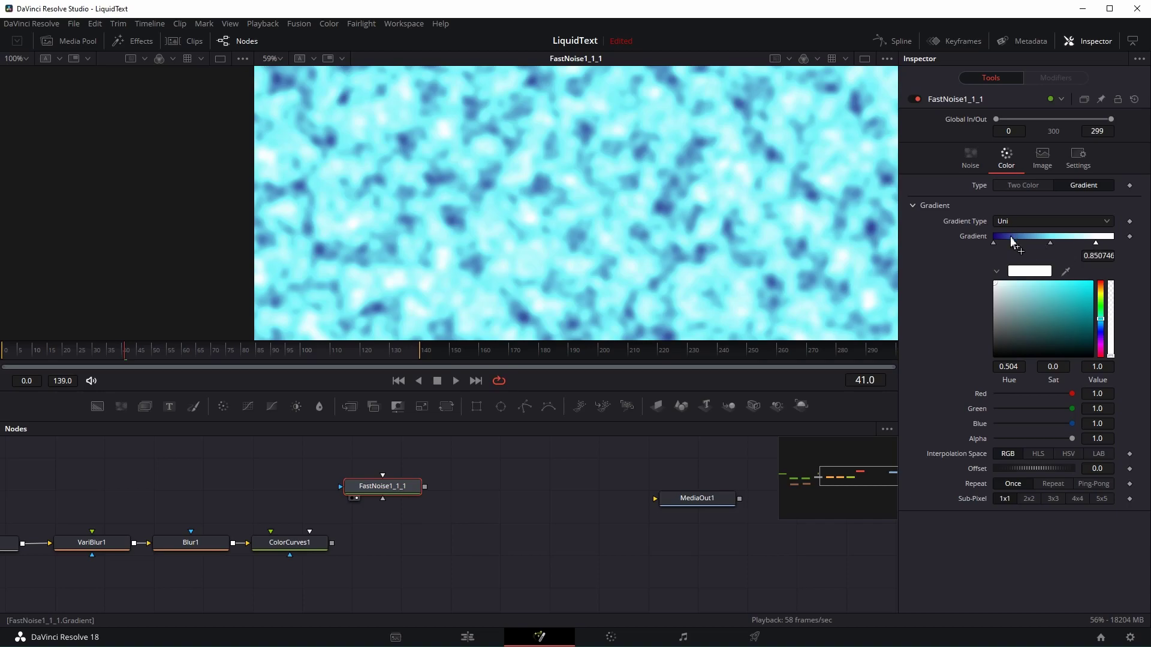
pyautogui.moveTo(1010, 238); pyautogui.dragTo(1072, 253)
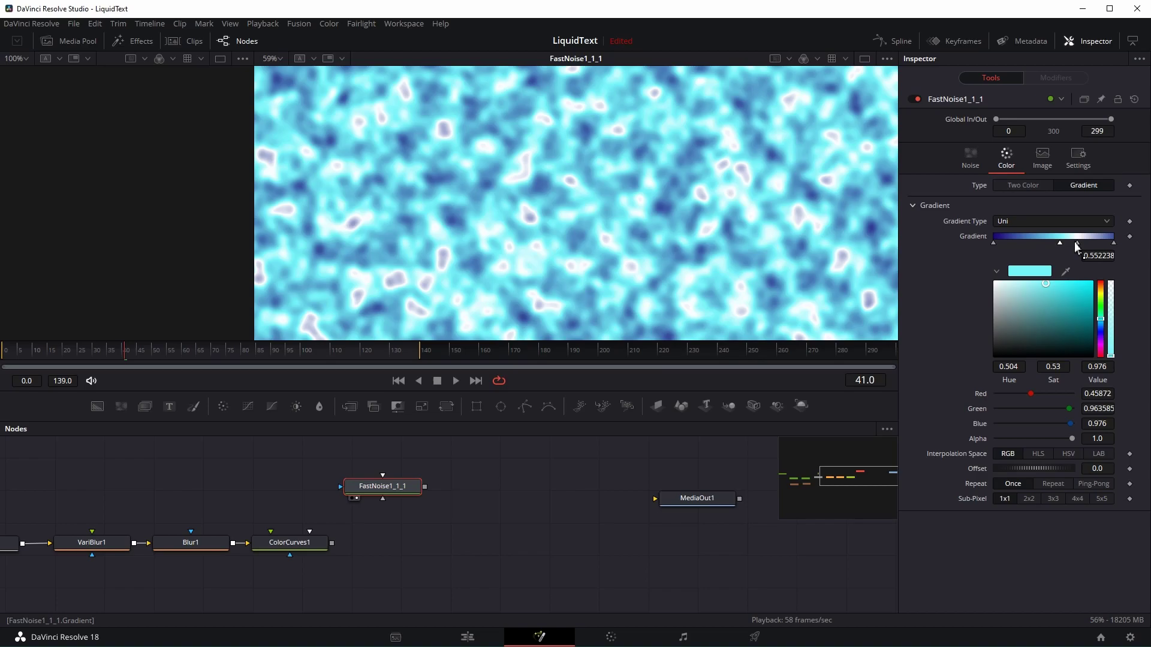
pyautogui.click(1077, 243)
pyautogui.click(1024, 299)
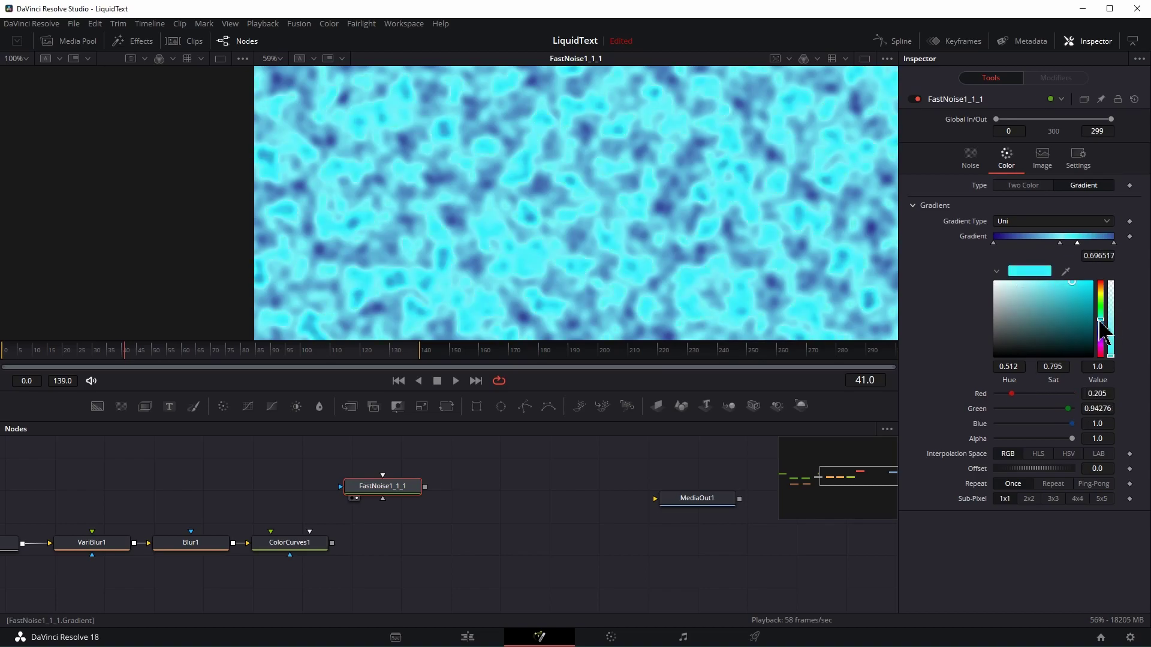
pyautogui.moveTo(1100, 320); pyautogui.dragTo(1100, 323)
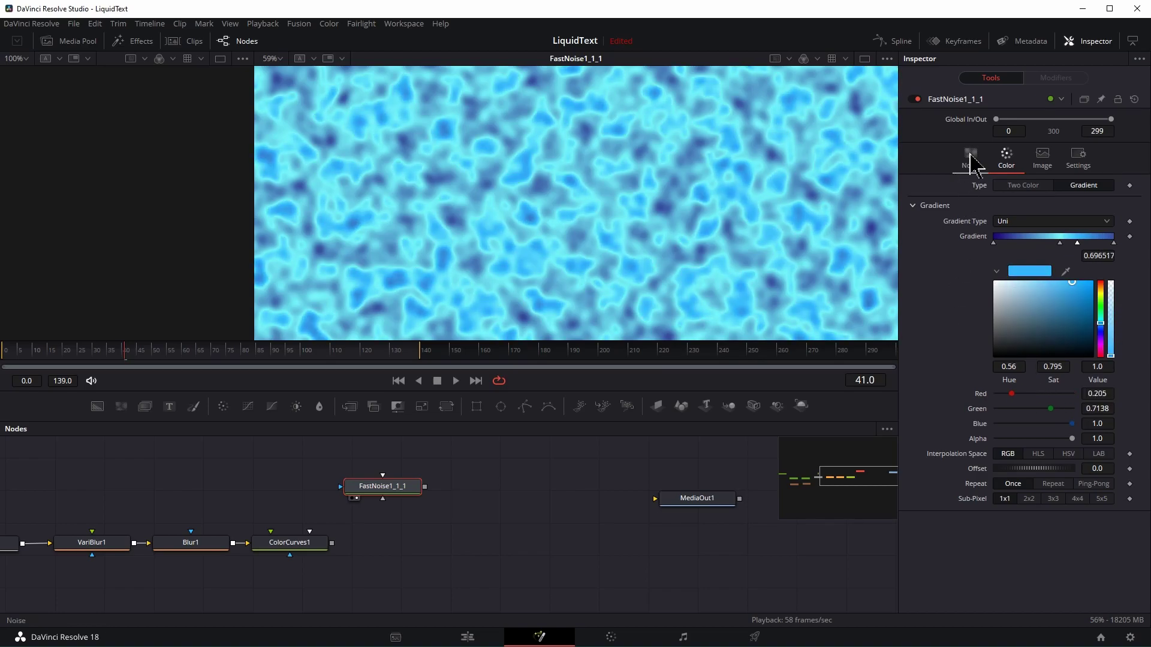
pyautogui.click(971, 159)
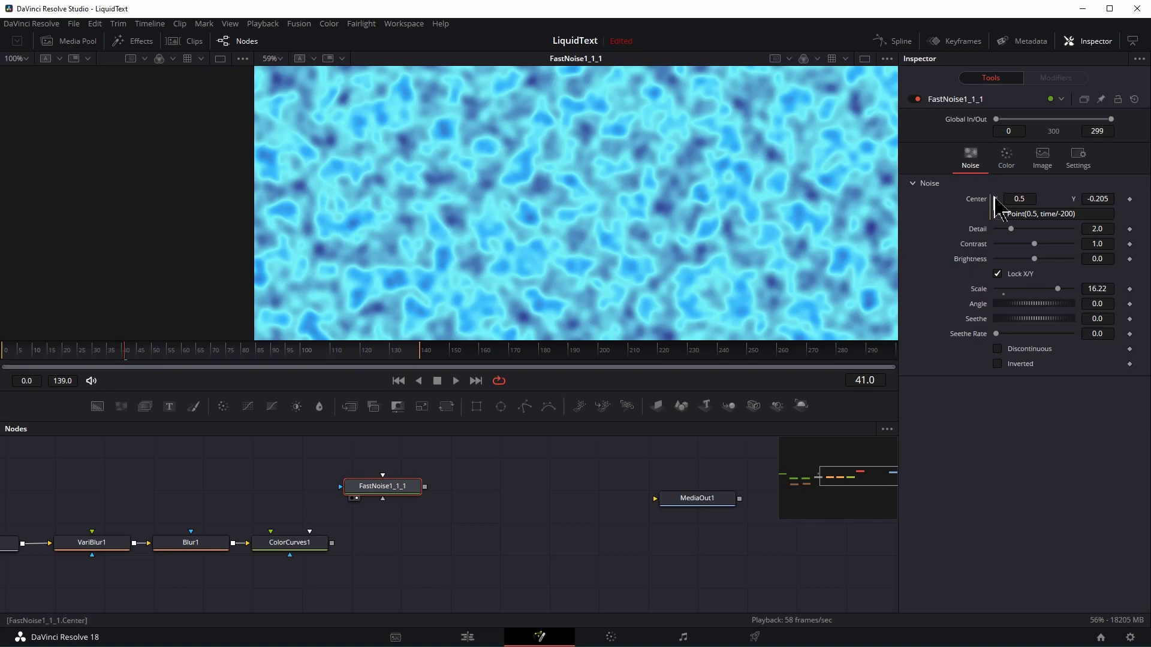
# Raise FastNoise1_1_1's Detail to 3.15, add a 0.055 Seethe Rate, and play it back.
pyautogui.moveTo(1010, 233); pyautogui.dragTo(1020, 234)
pyautogui.moveTo(997, 334); pyautogui.dragTo(998, 336)
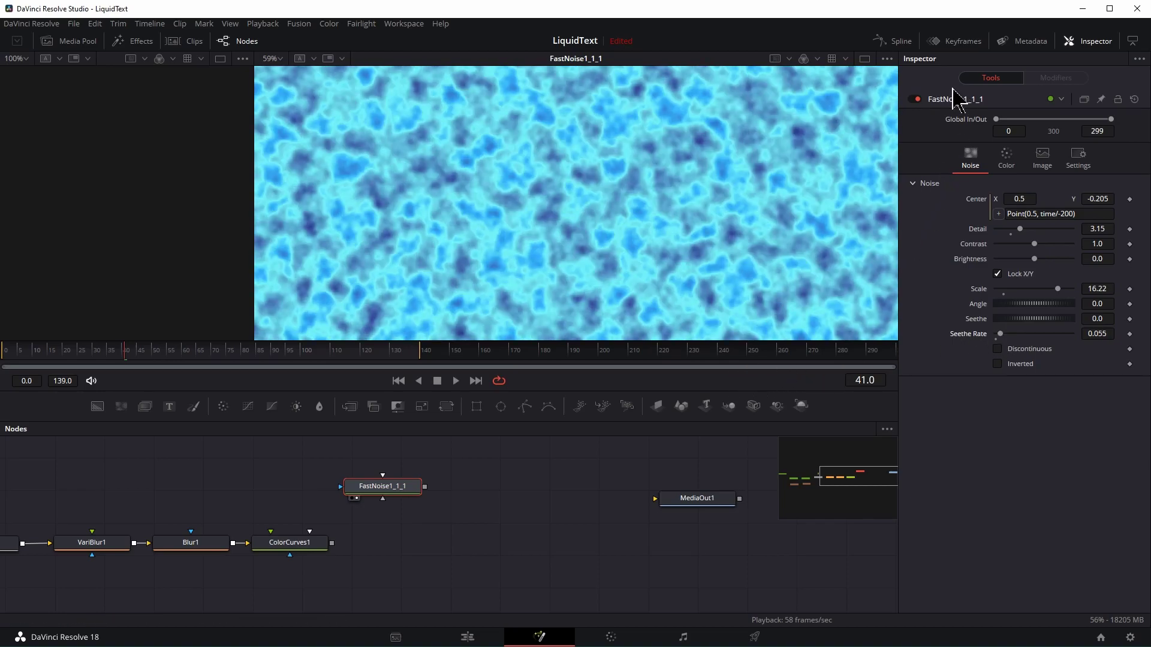
pyautogui.press('space')
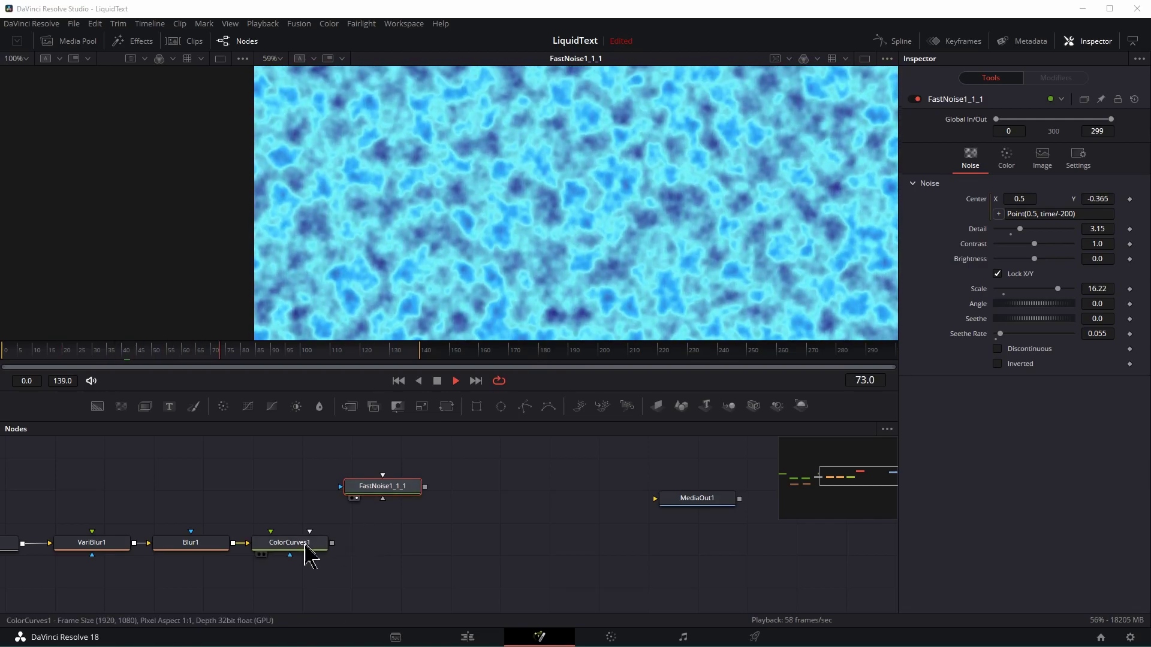
# Connect FastNoise1_1_1's output onto ColorCurves1 to create Merge2 and view its result.
pyautogui.moveTo(328, 543); pyautogui.dragTo(340, 487)
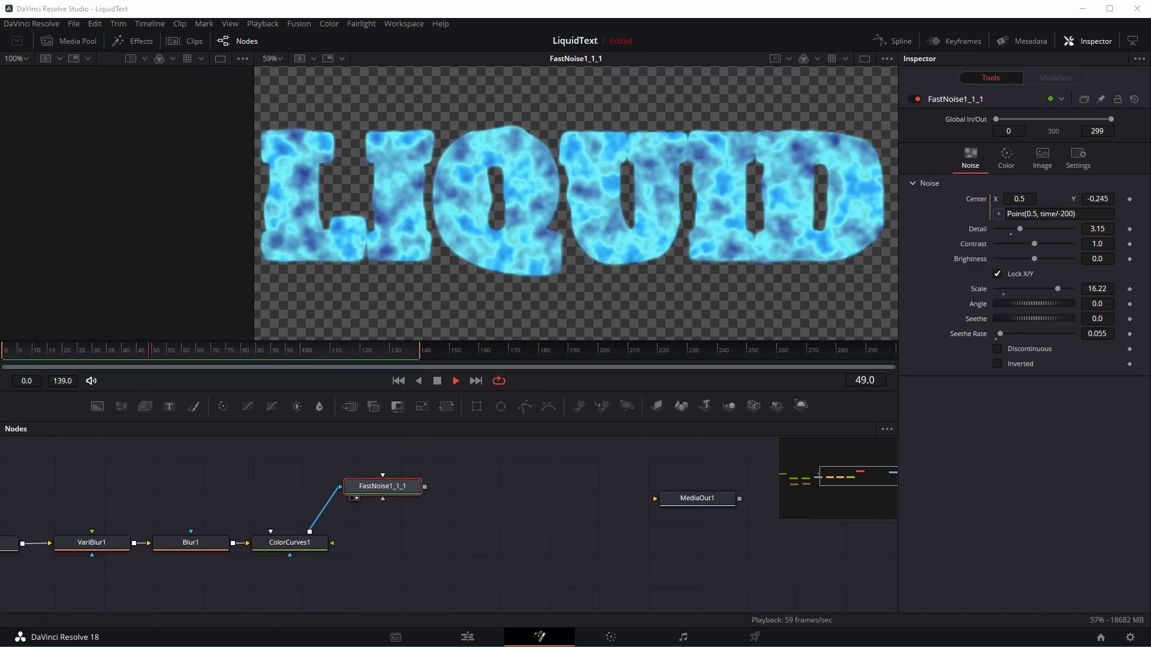
pyautogui.press('space')
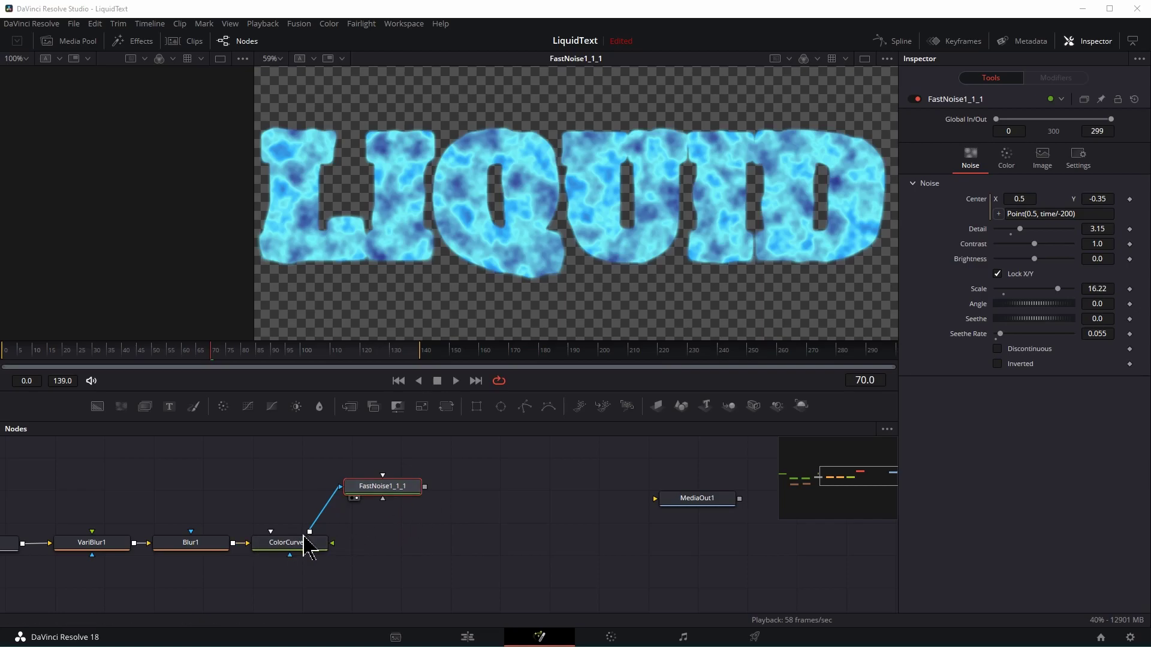
pyautogui.moveTo(421, 491); pyautogui.dragTo(308, 535)
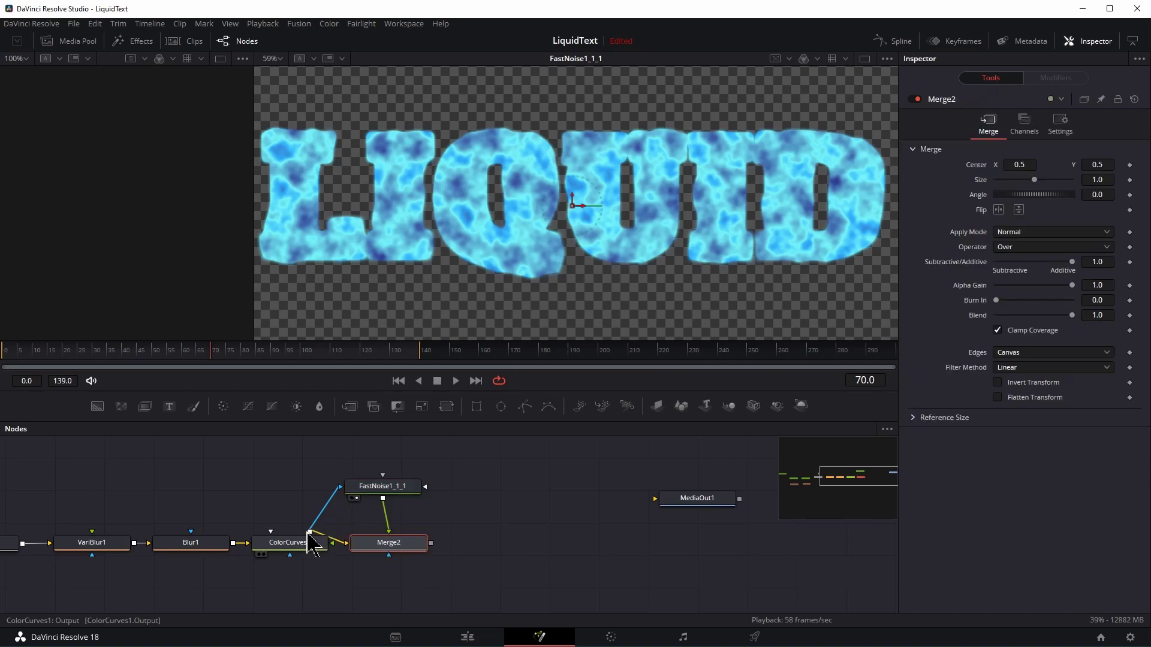
pyautogui.moveTo(411, 548); pyautogui.dragTo(485, 546)
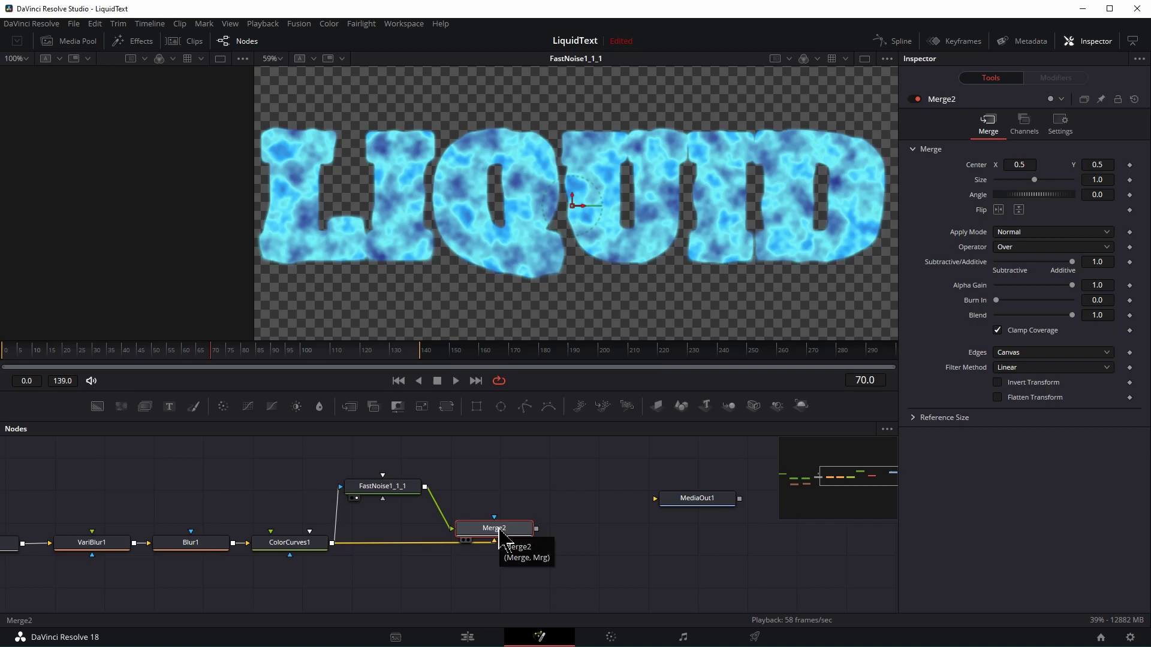
pyautogui.press('2')
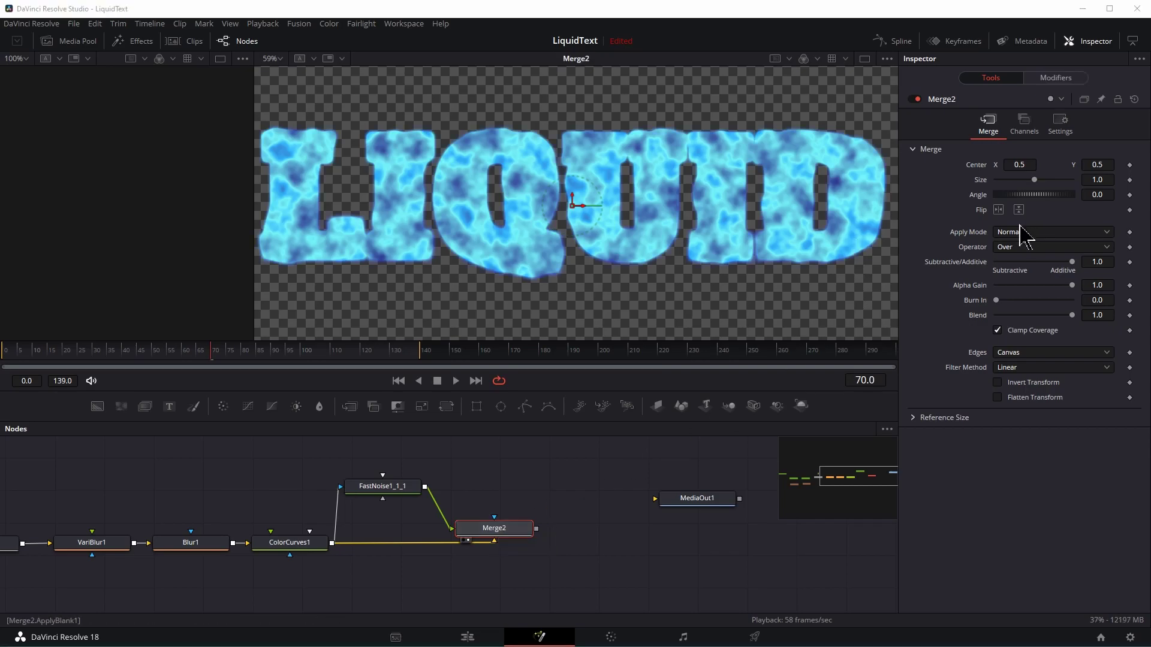
# Set Merge2's Apply Mode to Soft Light.
pyautogui.click(1031, 233)
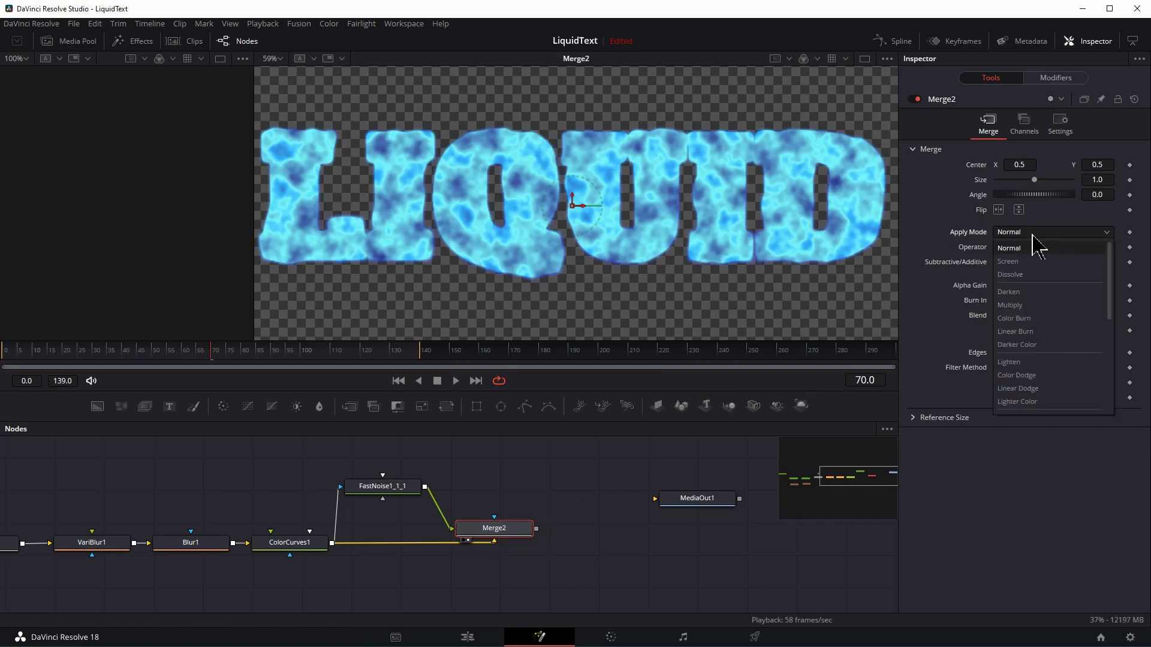
pyautogui.click(1036, 246)
pyautogui.scroll(-6, 1032, 235)
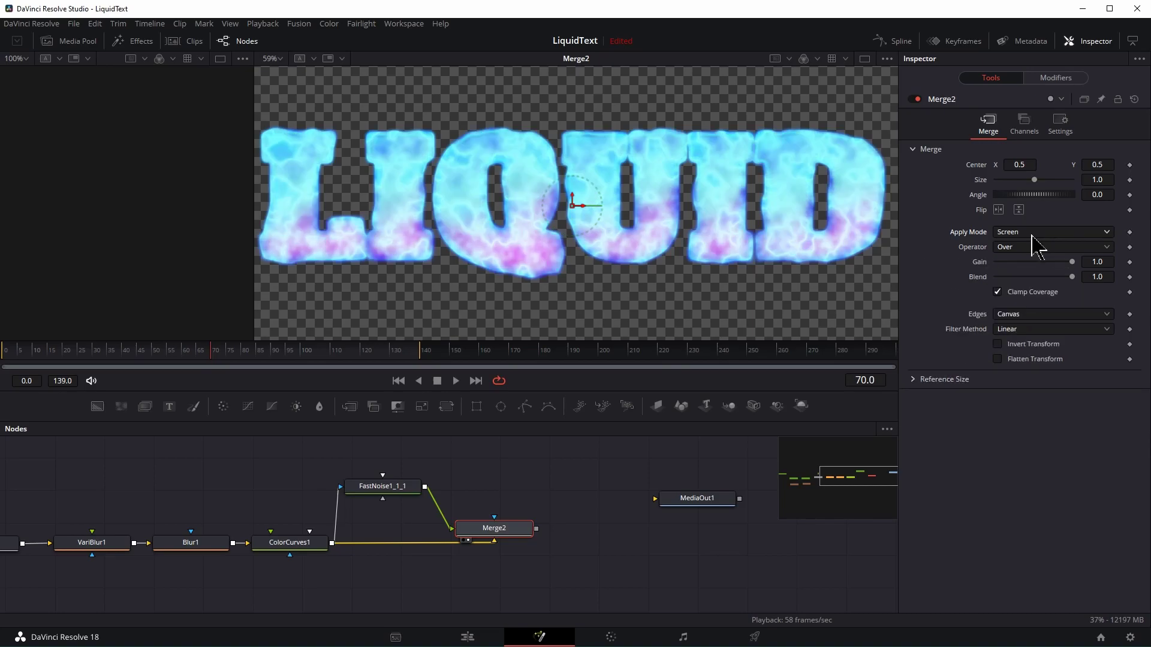
pyautogui.scroll(-7, 1032, 235)
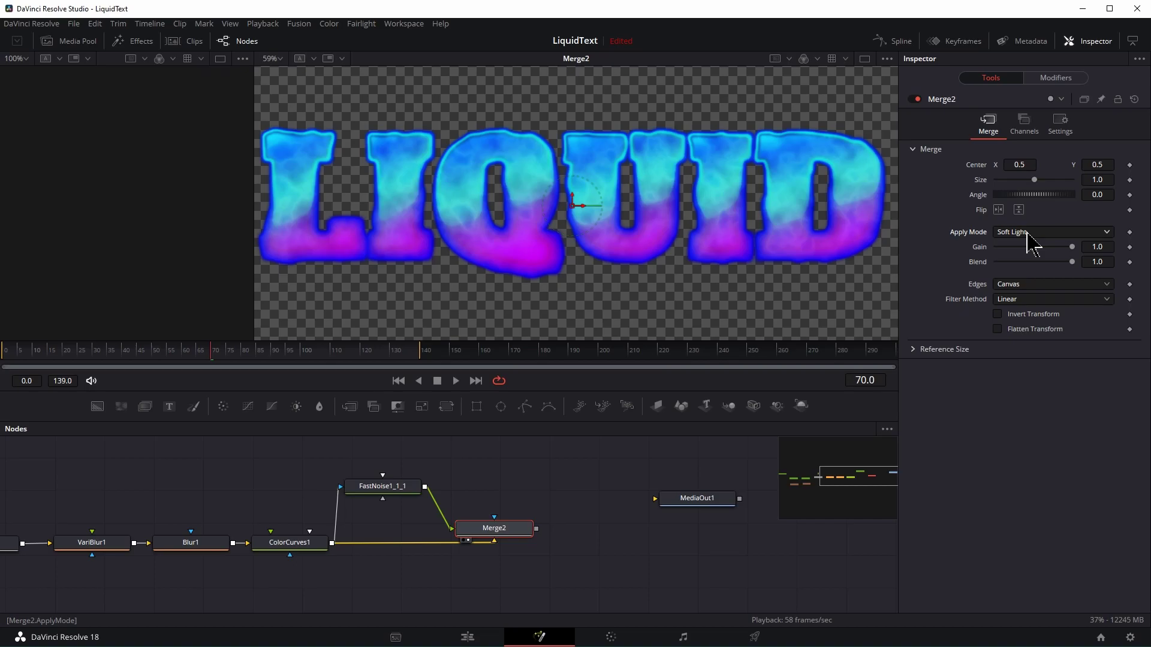
pyautogui.scroll(-1, 1045, 246)
pyautogui.click(1046, 234)
pyautogui.click(1038, 318)
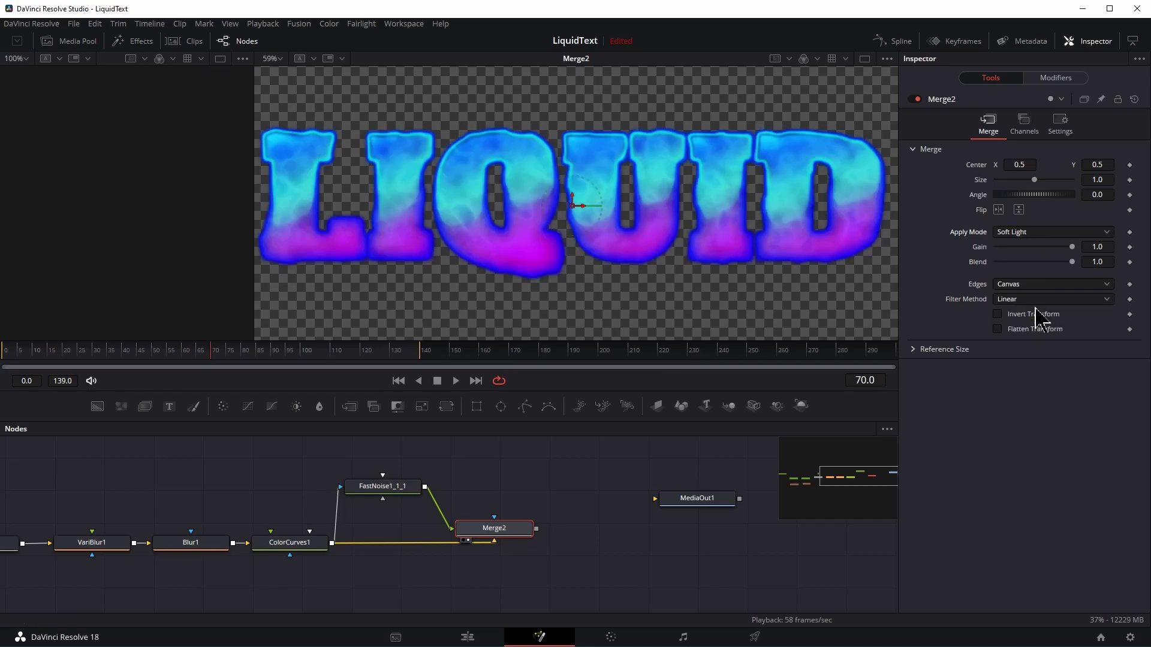
pyautogui.moveTo(549, 524); pyautogui.dragTo(426, 527)
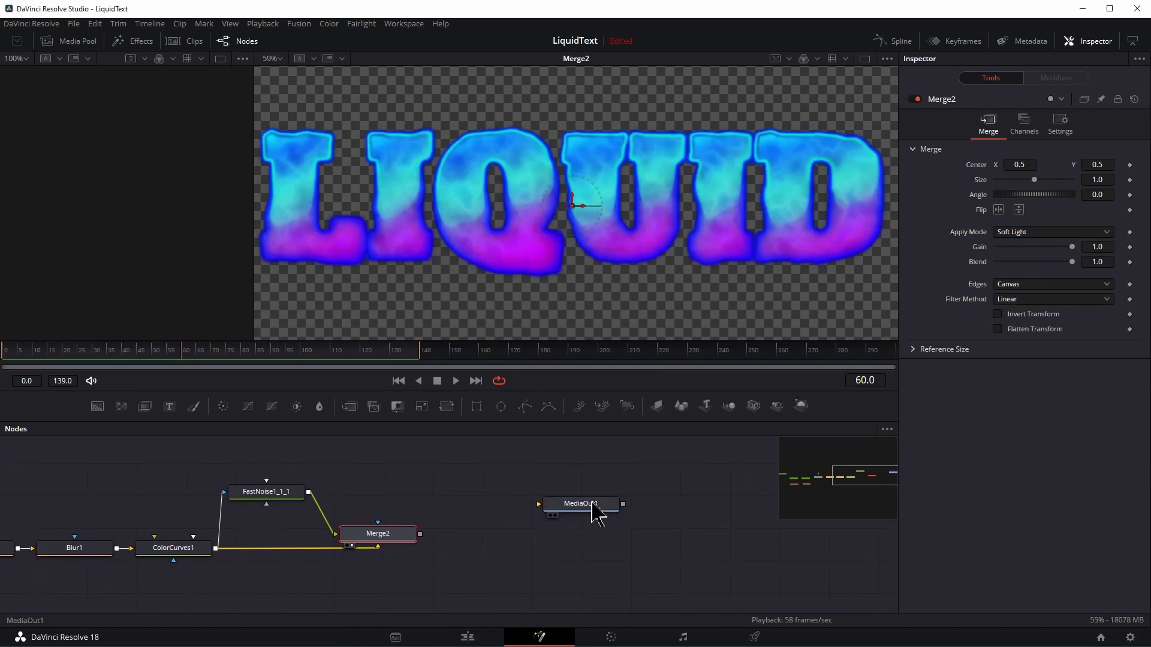
# Move MediaOut1 further right and select Merge2 to insert a node after it.
pyautogui.moveTo(623, 521); pyautogui.dragTo(774, 546)
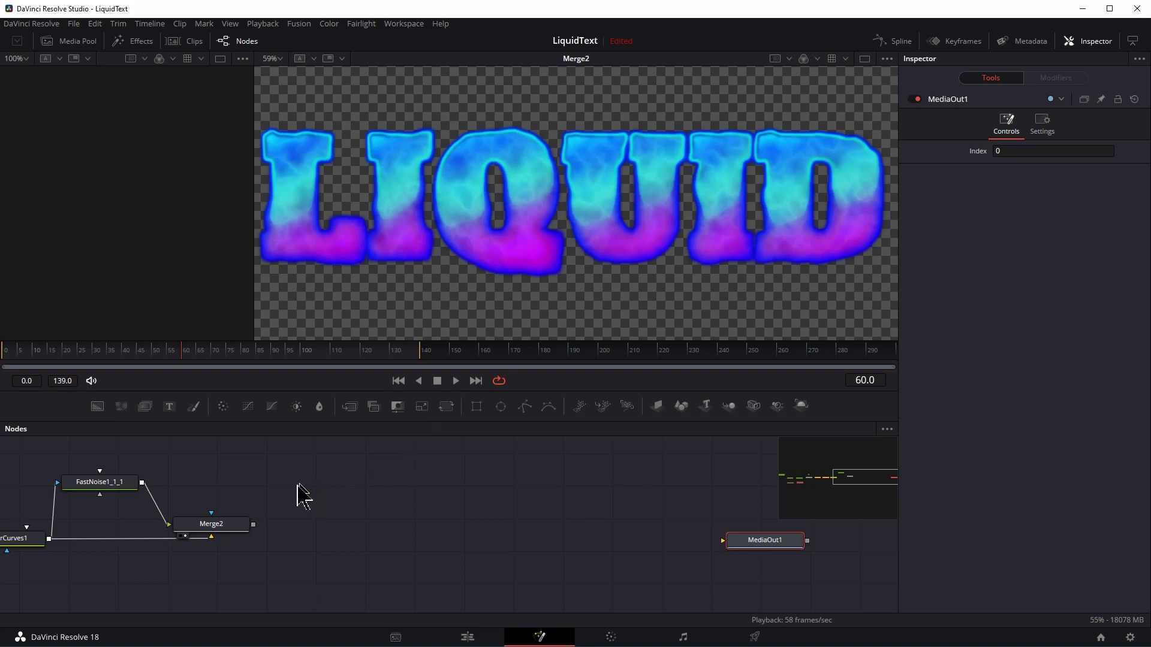
pyautogui.click(220, 529)
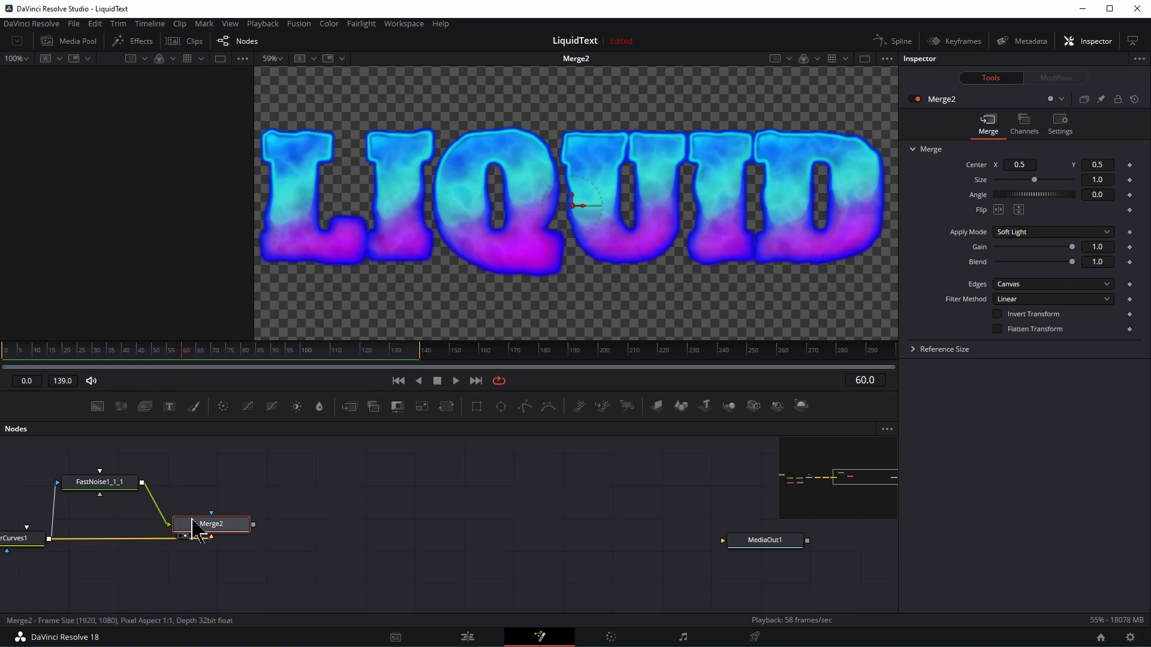
pyautogui.hotkey('shift', 'space')
# Add a Plastic node after Merge2 from the tool search and view it.
pyautogui.write('vari')
pyautogui.press('BackSpace')
pyautogui.press('BackSpace')
pyautogui.press('BackSpace')
pyautogui.press('BackSpace')
pyautogui.write('plas')
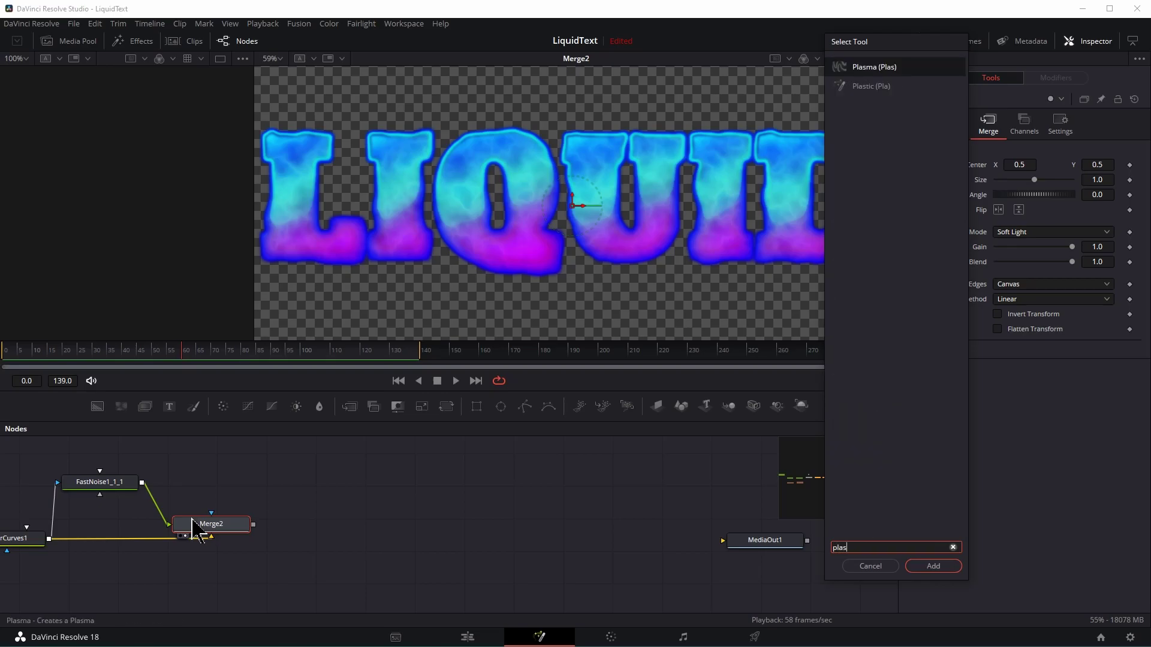
pyautogui.write('t')
pyautogui.press('Return')
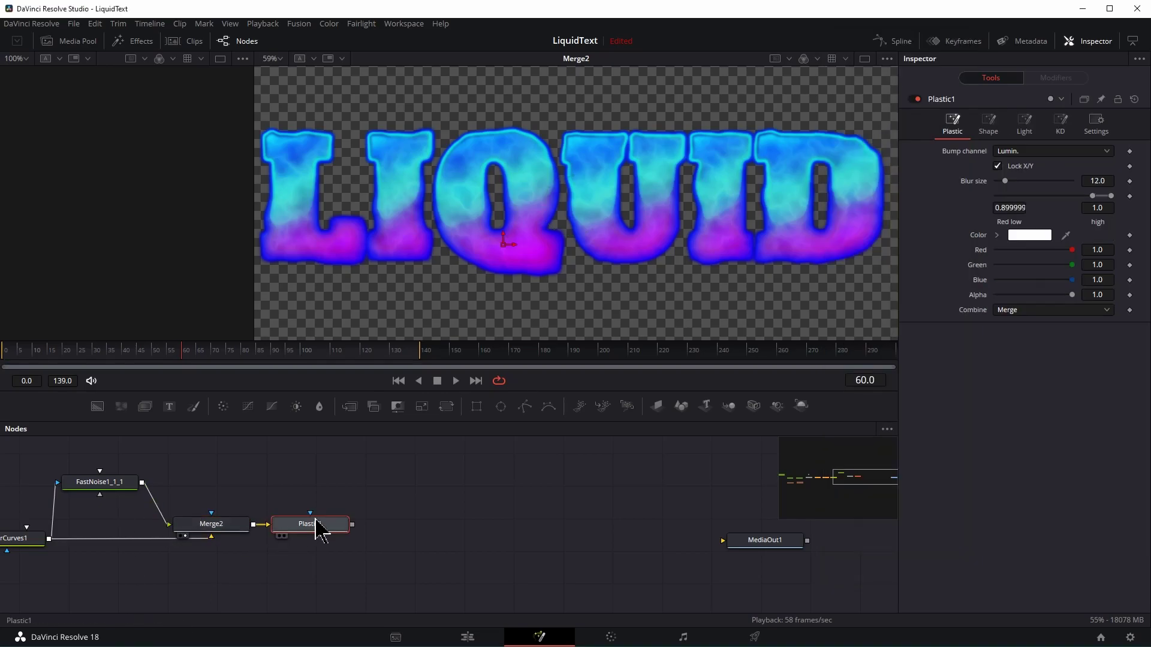
pyautogui.press('2')
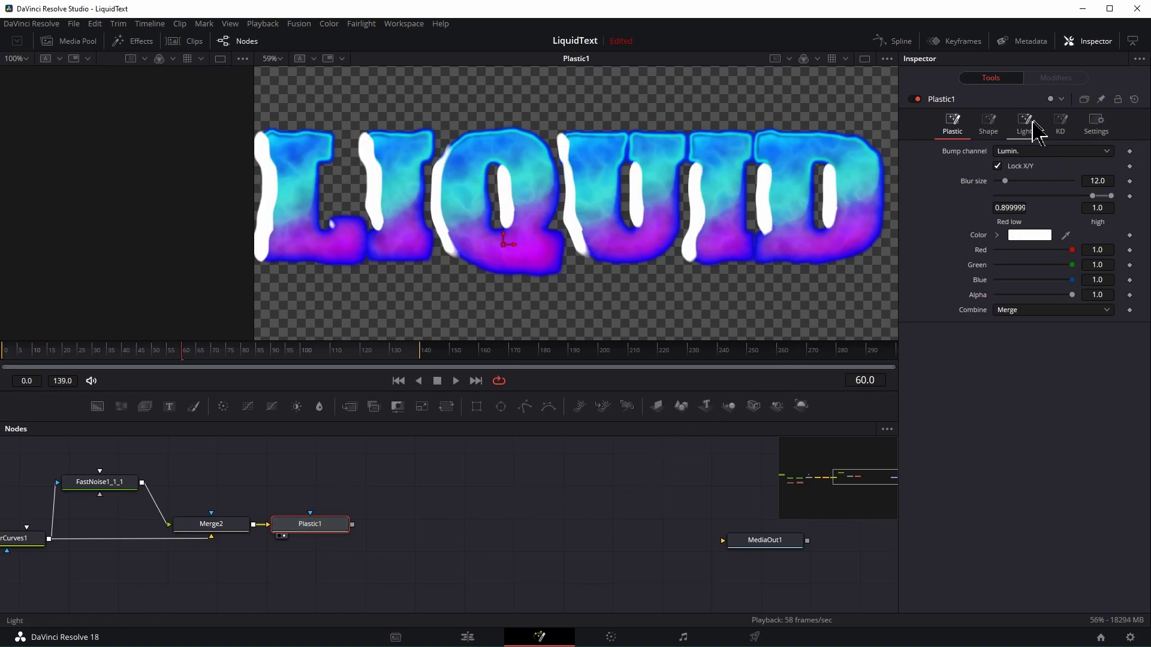
# Set Plastic1's Bump channel to Red and Combine to Add.
pyautogui.click(1085, 149)
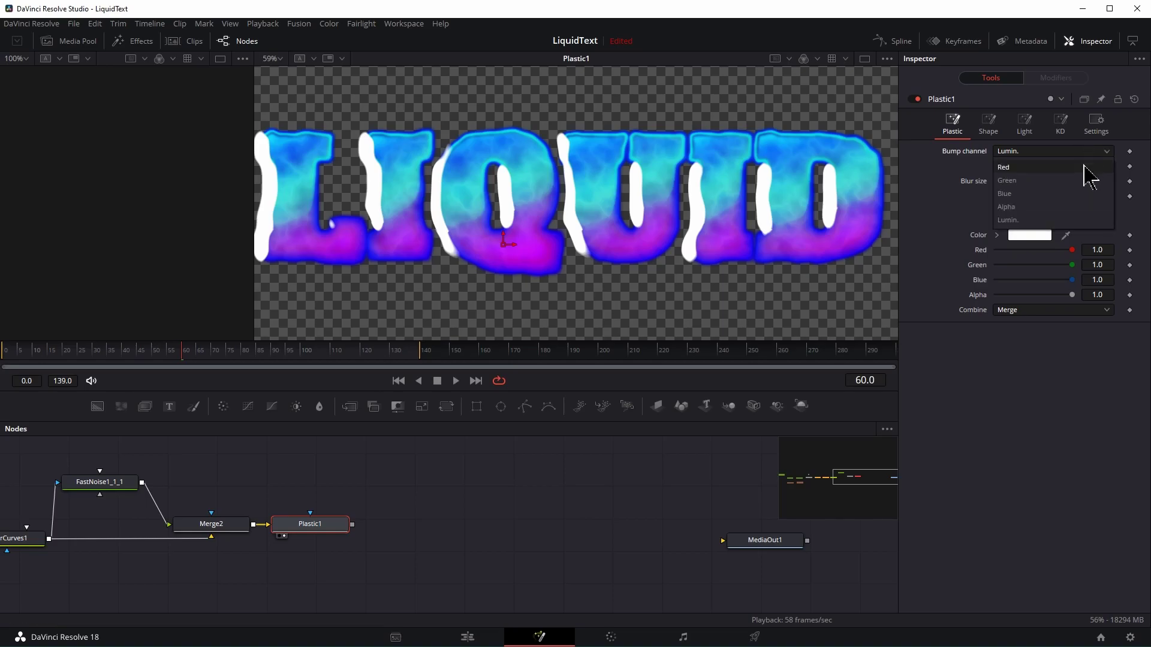
pyautogui.click(1036, 167)
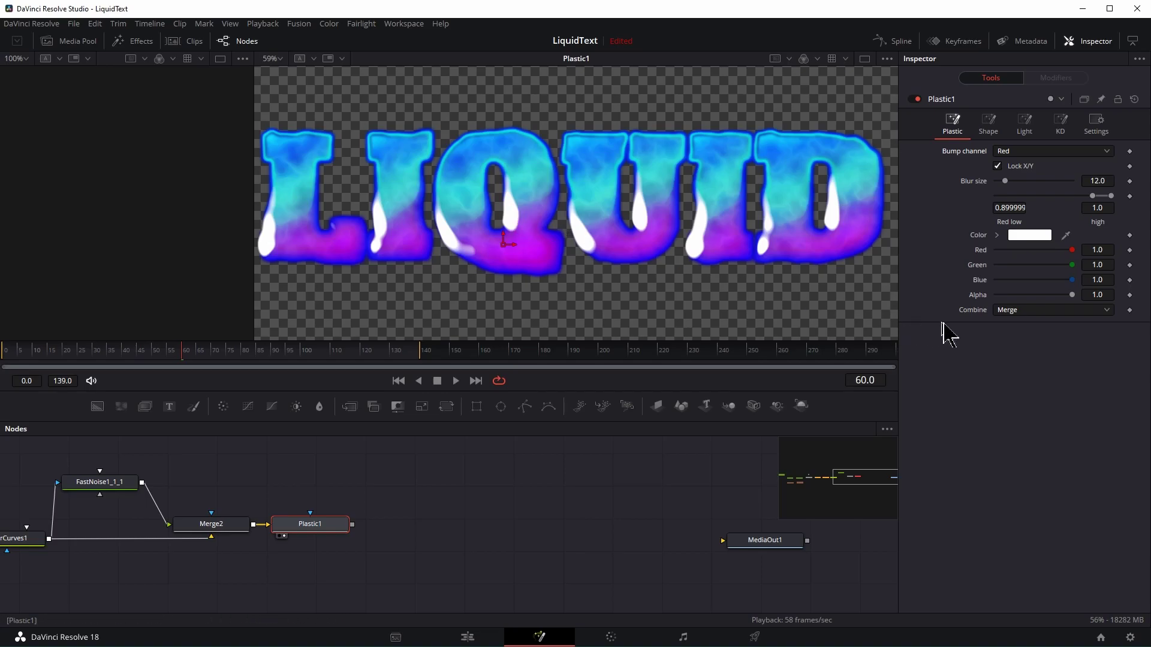
pyautogui.click(1030, 311)
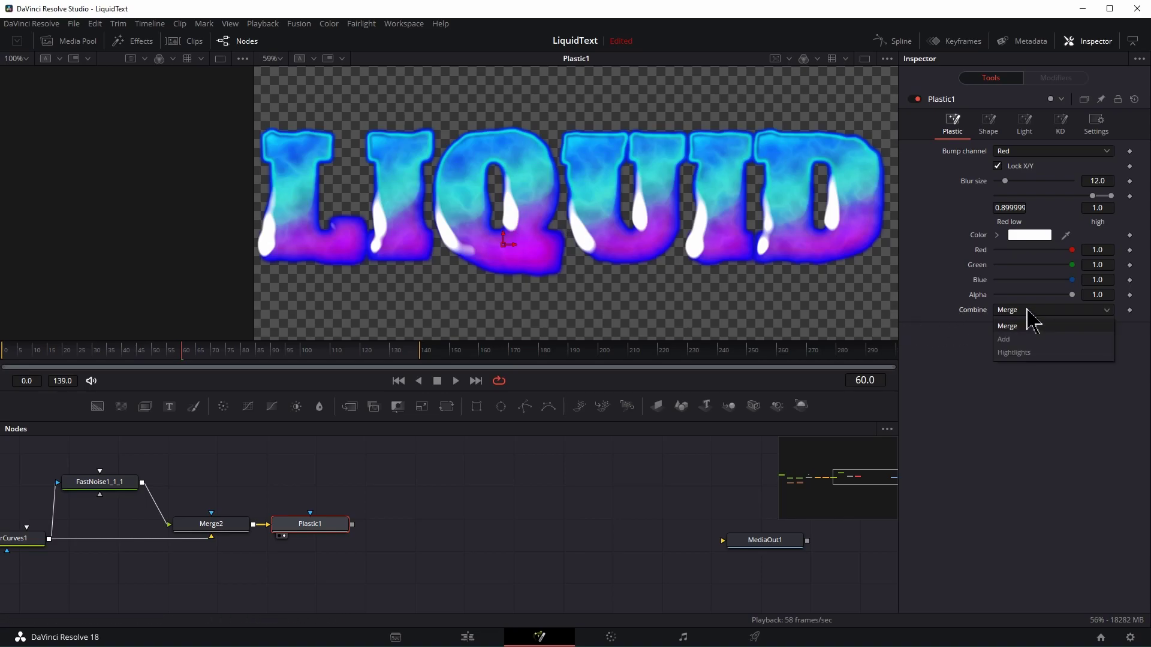
pyautogui.click(1025, 340)
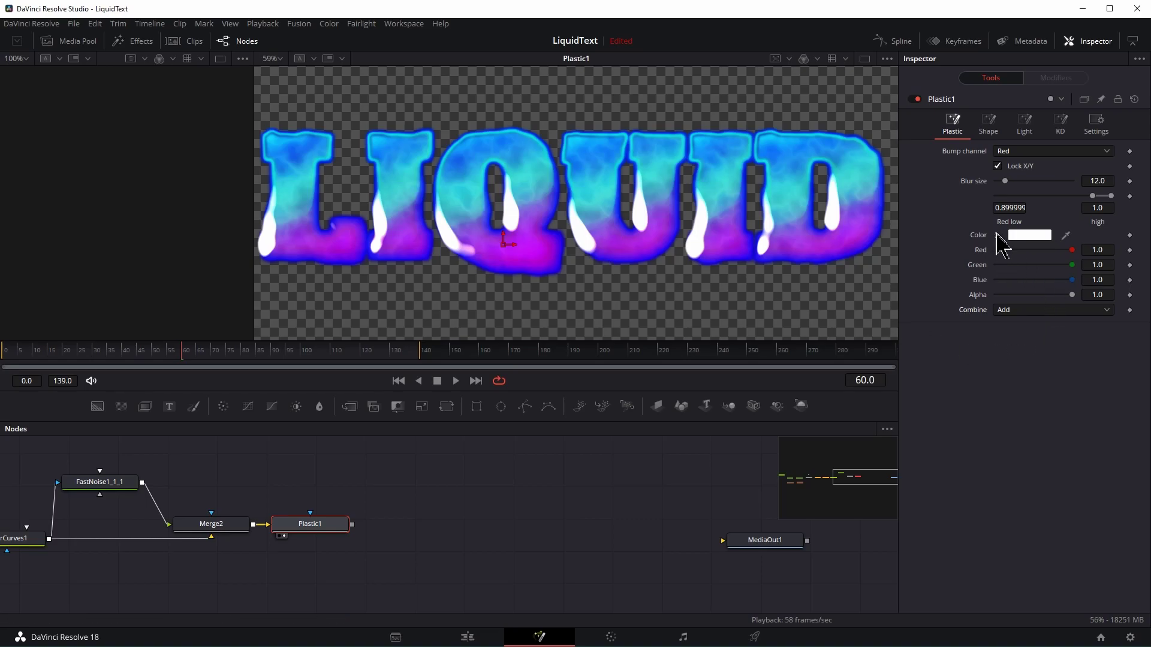
# Tint Plastic1's highlight colour teal-blue.
pyautogui.click(997, 235)
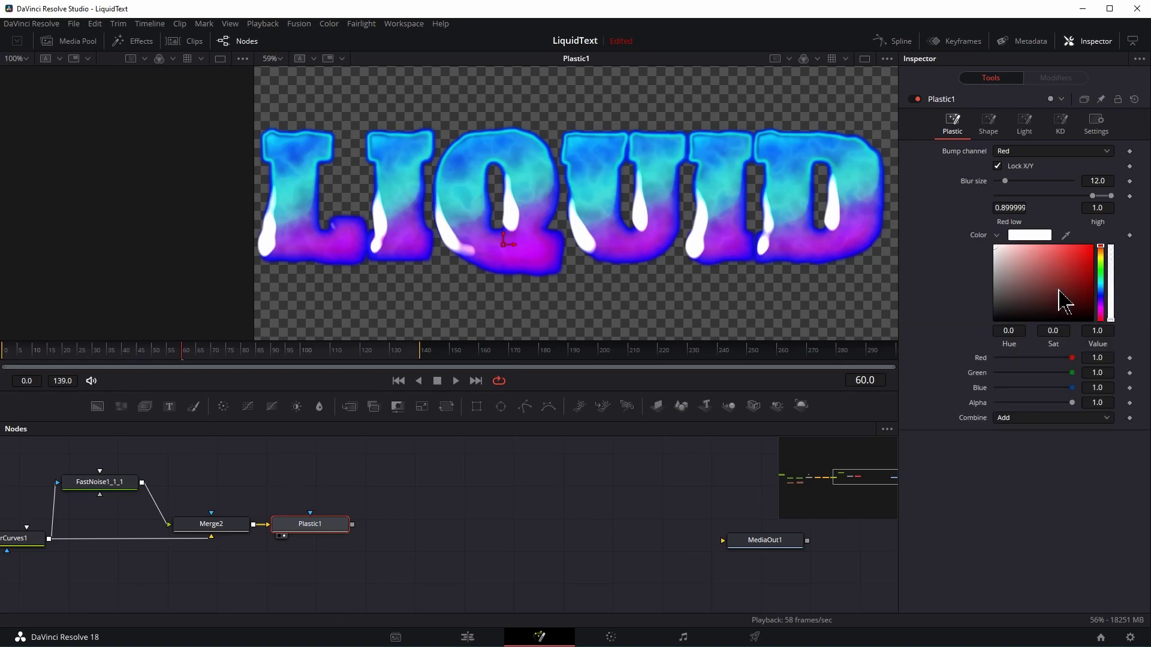
pyautogui.moveTo(1061, 301)
pyautogui.mouseDown()
pyautogui.moveTo(1071, 264)
pyautogui.moveTo(1072, 280)
pyautogui.mouseUp()
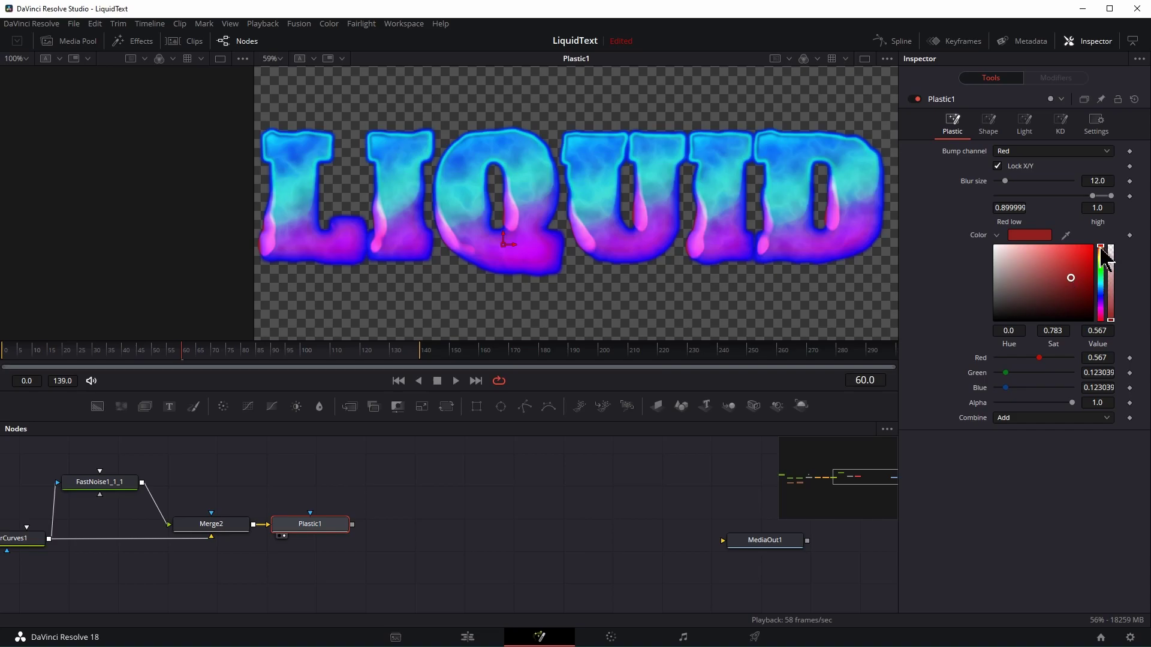
pyautogui.moveTo(1100, 247)
pyautogui.mouseDown()
pyautogui.moveTo(1102, 303)
pyautogui.moveTo(1101, 285)
pyautogui.mouseUp()
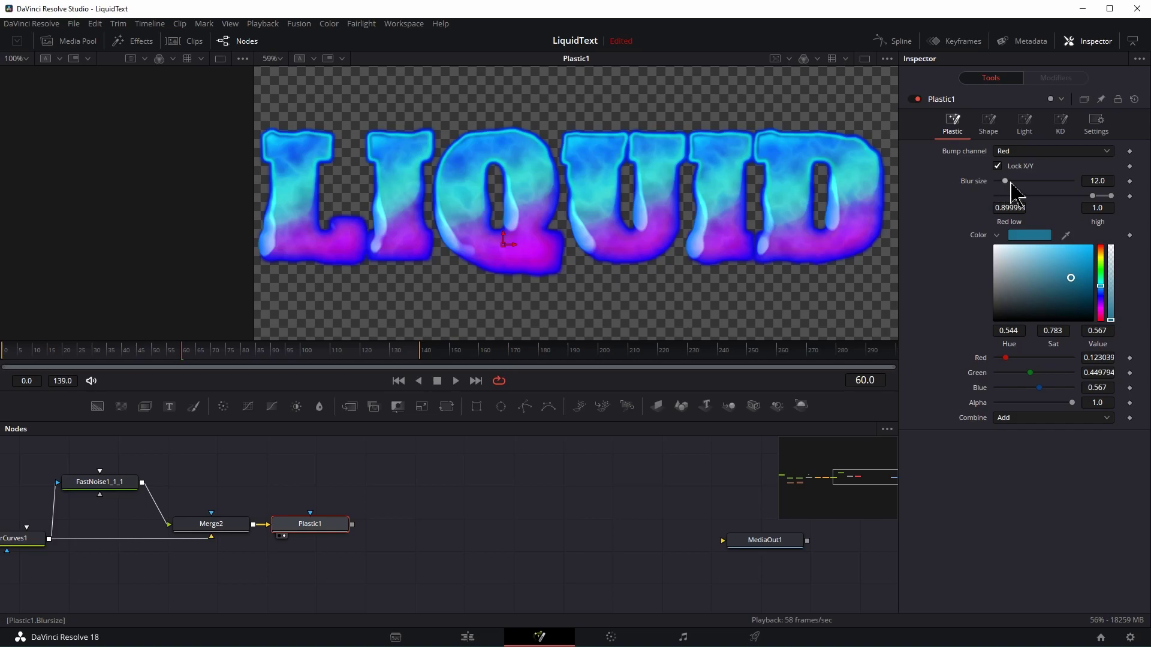
# Set Plastic1's Blur Size to 4.0 and the Red low threshold to 0.528.
pyautogui.moveTo(1007, 184)
pyautogui.mouseDown()
pyautogui.moveTo(1061, 192)
pyautogui.moveTo(1002, 195)
pyautogui.mouseUp()
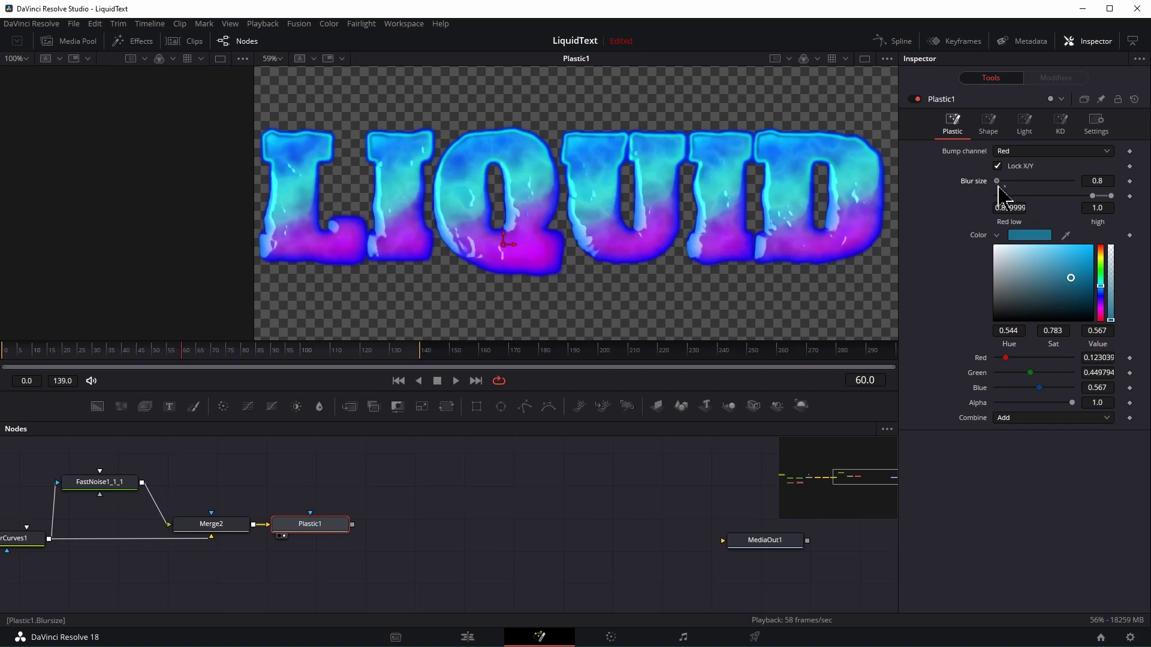
pyautogui.moveTo(998, 187); pyautogui.dragTo(999, 187)
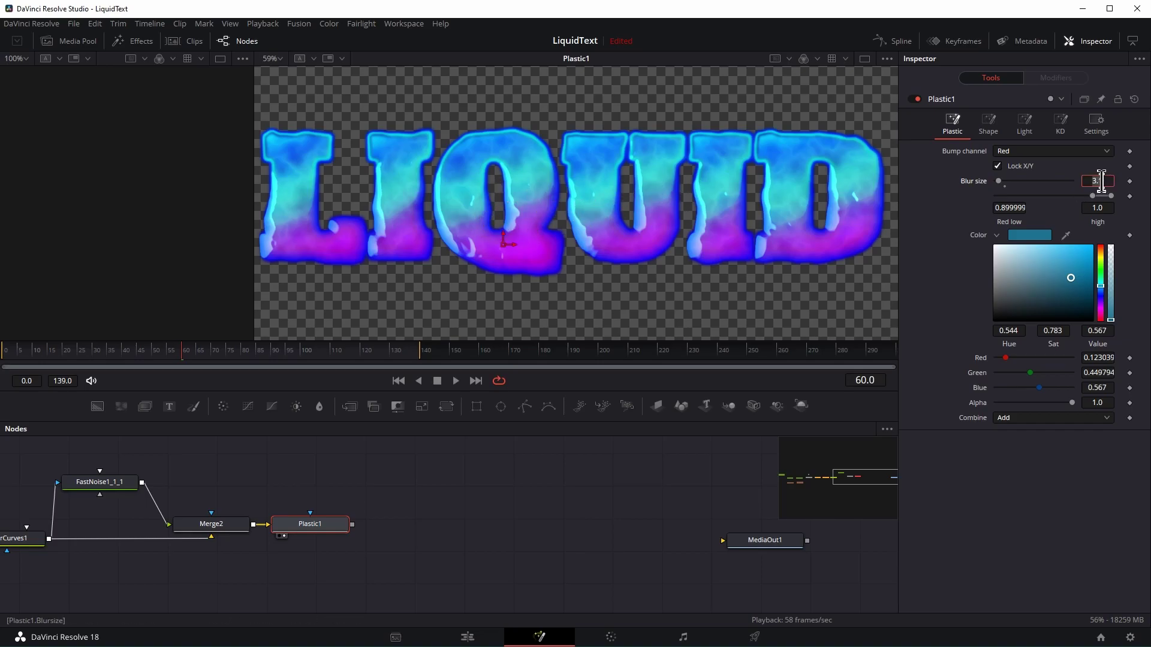
pyautogui.write('4')
pyautogui.press('Tab')
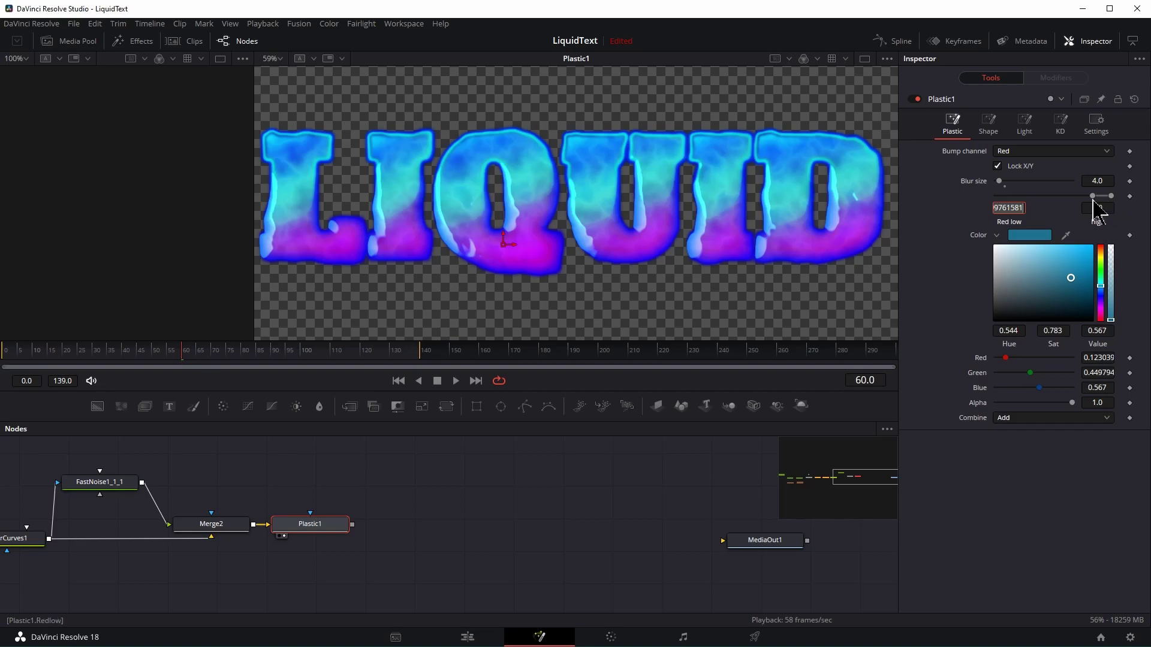
pyautogui.moveTo(1092, 196); pyautogui.dragTo(982, 198)
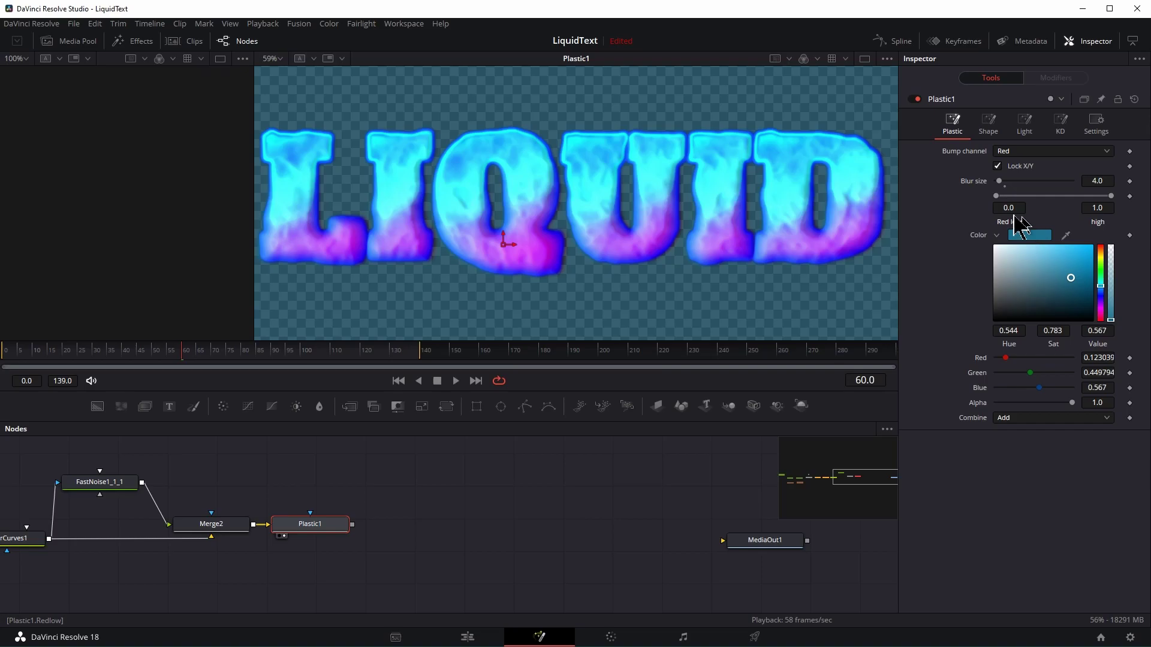
pyautogui.moveTo(994, 196); pyautogui.dragTo(1053, 196)
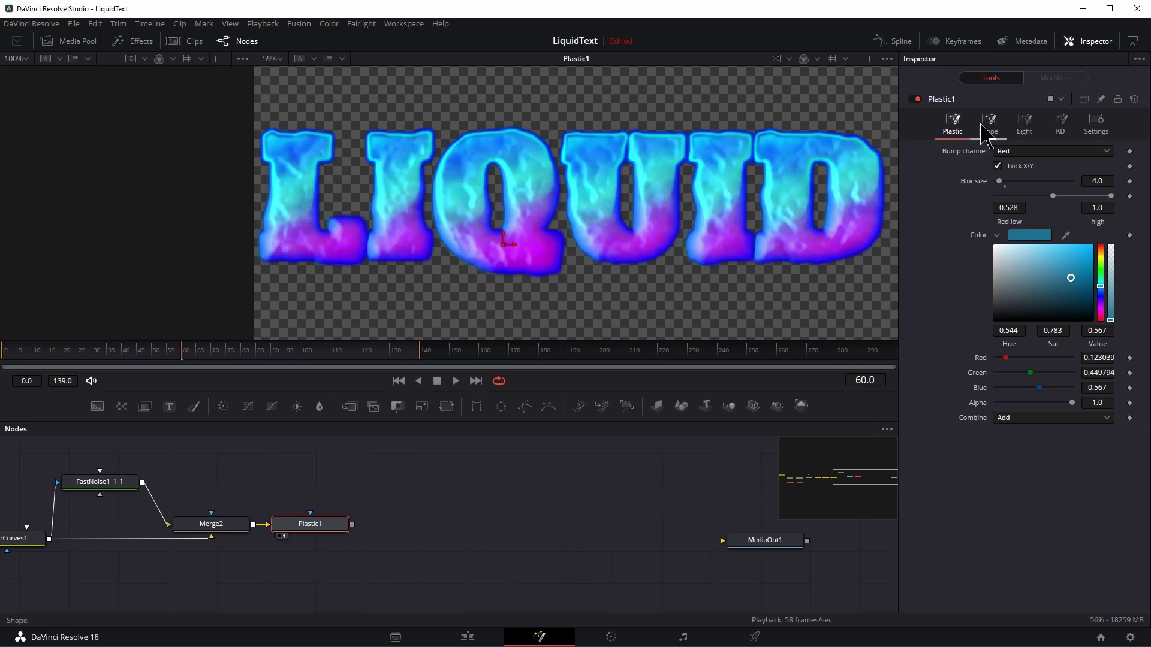
# Set Plastic1's light Height to 0.236.
pyautogui.click(1031, 123)
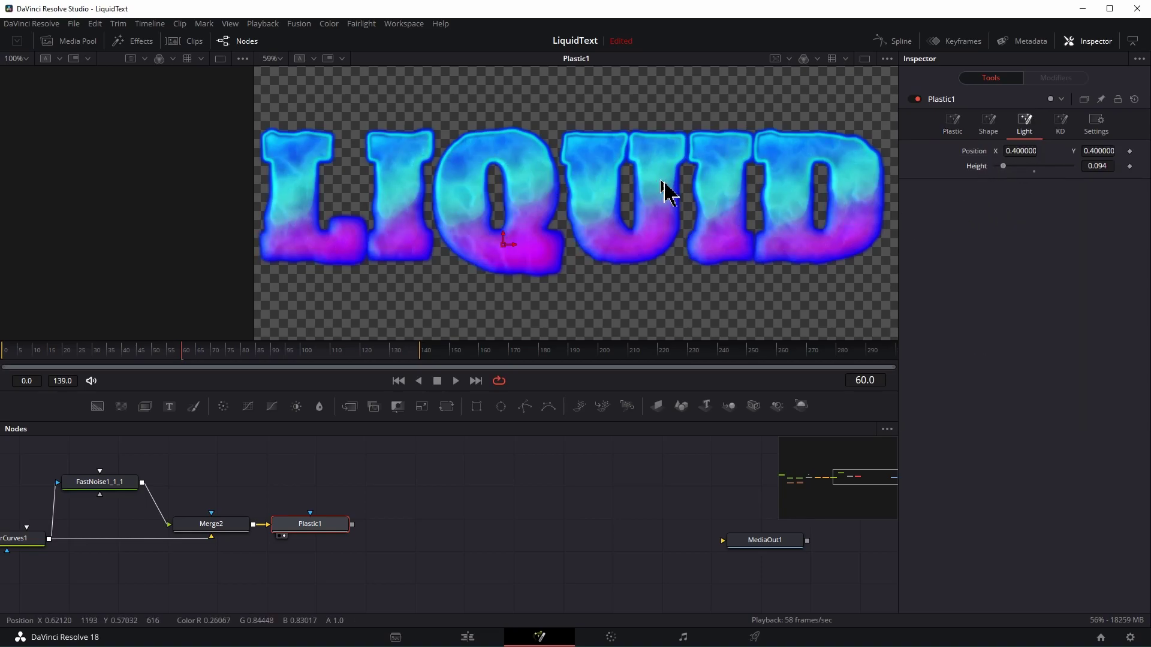
pyautogui.moveTo(1002, 166); pyautogui.dragTo(1112, 171)
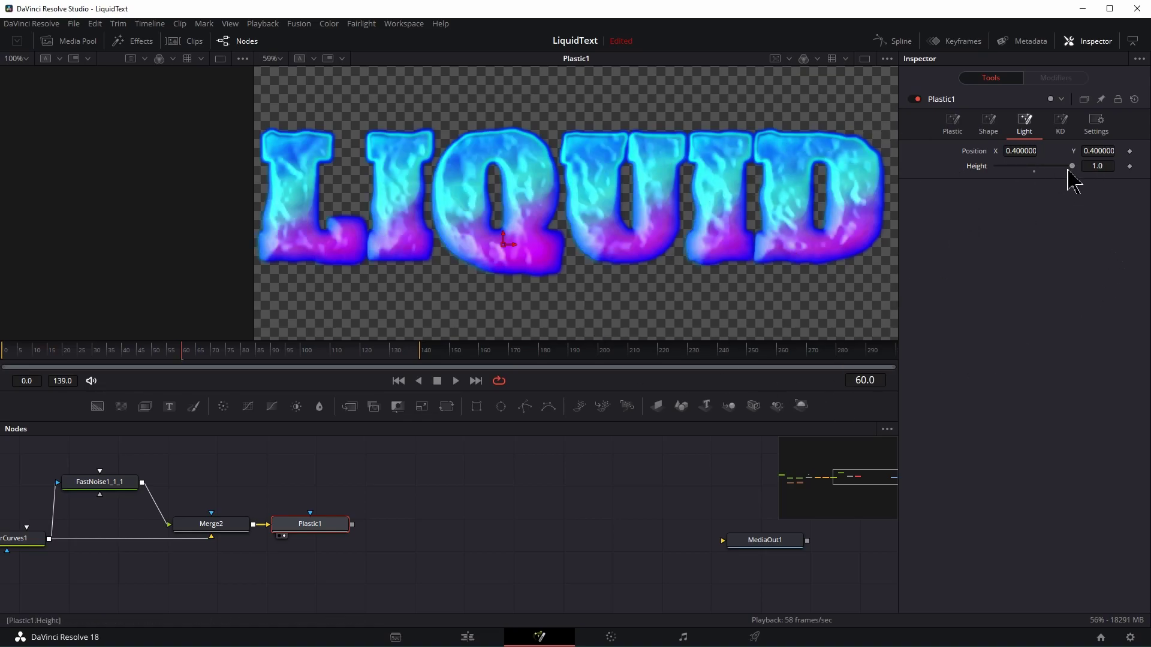
pyautogui.moveTo(1070, 168); pyautogui.dragTo(1013, 174)
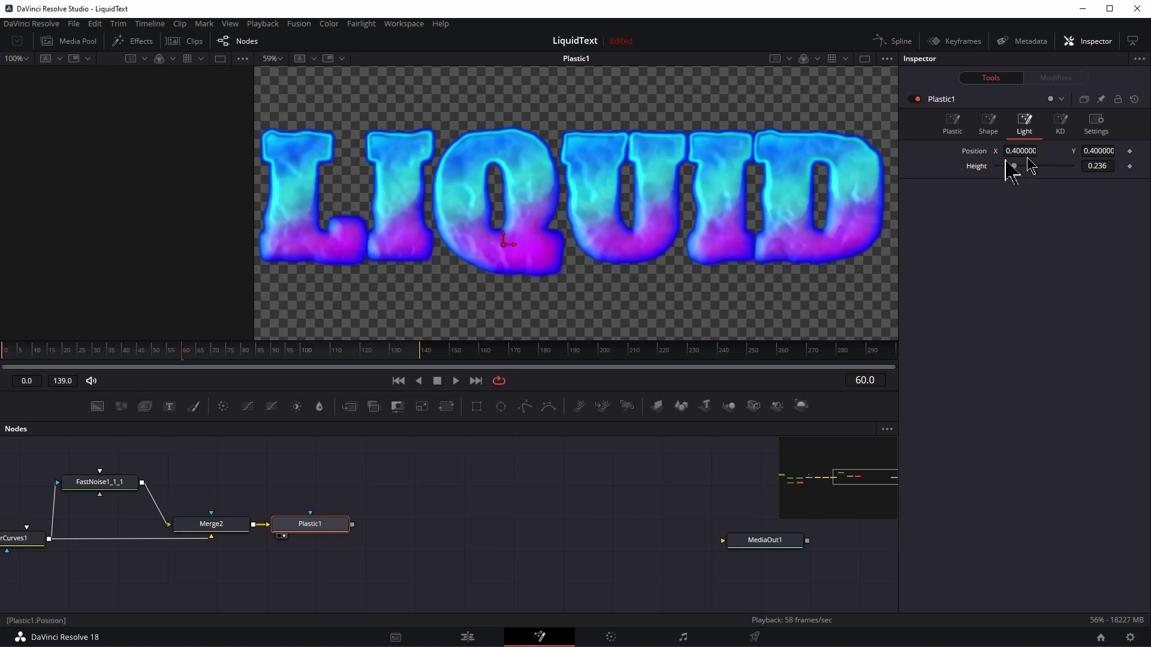
# Move Plastic1's light to about X 0.327, Y -0.83.
pyautogui.moveTo(502, 241); pyautogui.dragTo(78, 219)
pyautogui.moveTo(506, 239)
pyautogui.mouseDown()
pyautogui.moveTo(586, 267)
pyautogui.moveTo(617, 246)
pyautogui.moveTo(603, 234)
pyautogui.mouseUp()
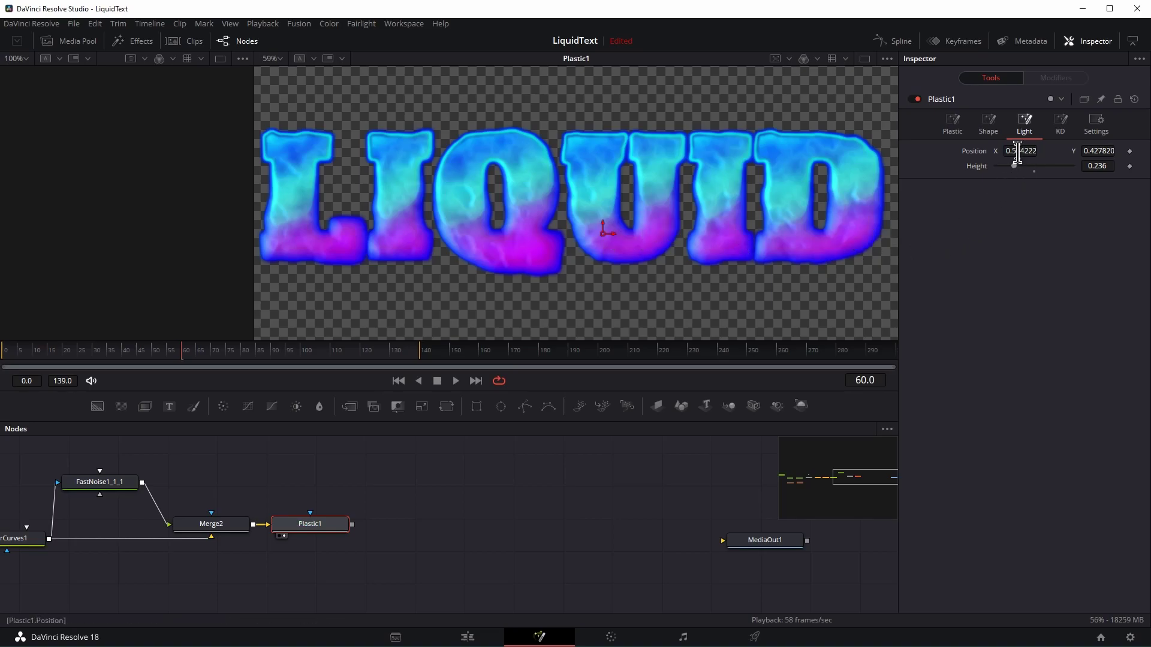
pyautogui.scroll(10, 1020, 150)
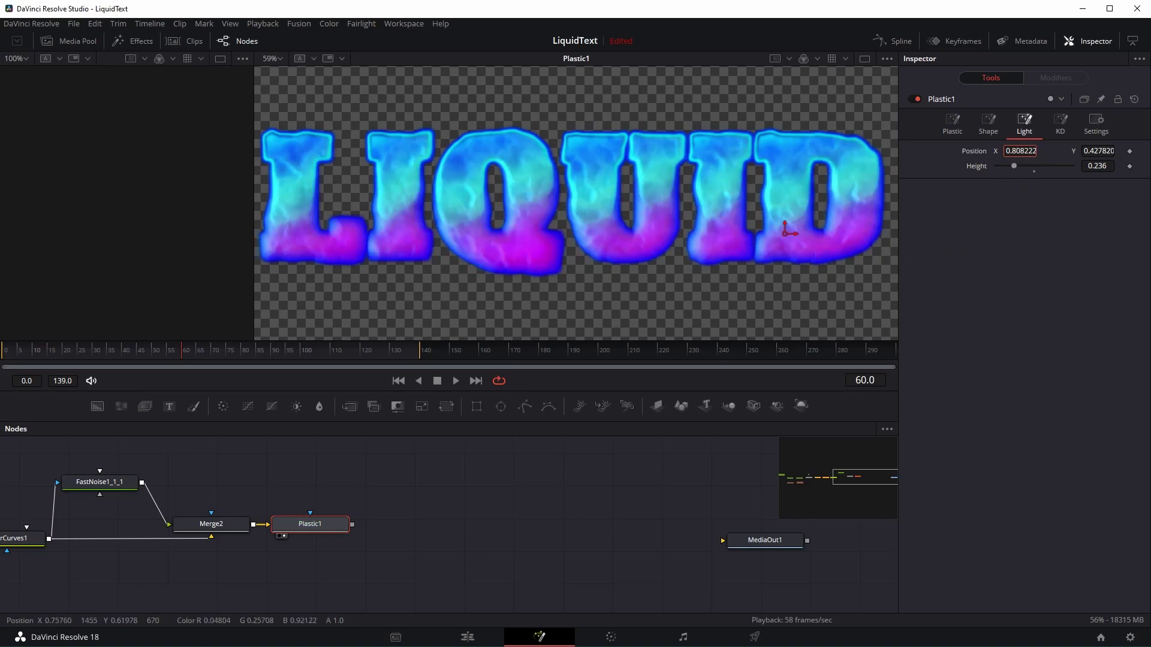
pyautogui.scroll(10, 1020, 151)
pyautogui.scroll(-3, 1020, 150)
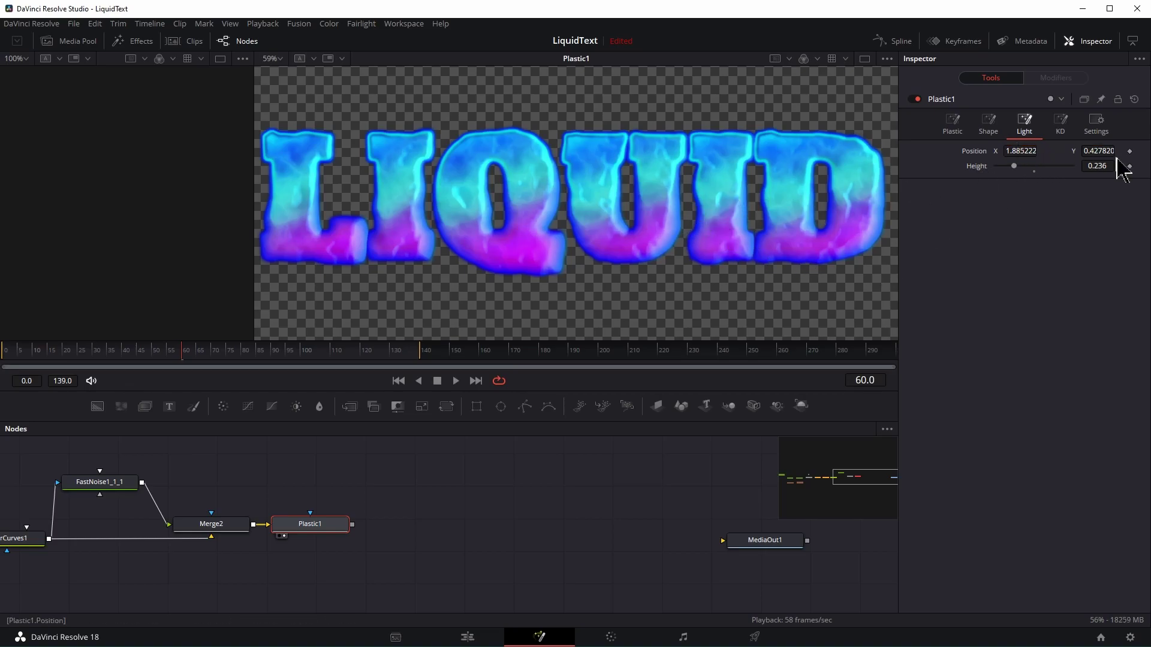
pyautogui.scroll(-15, 1098, 151)
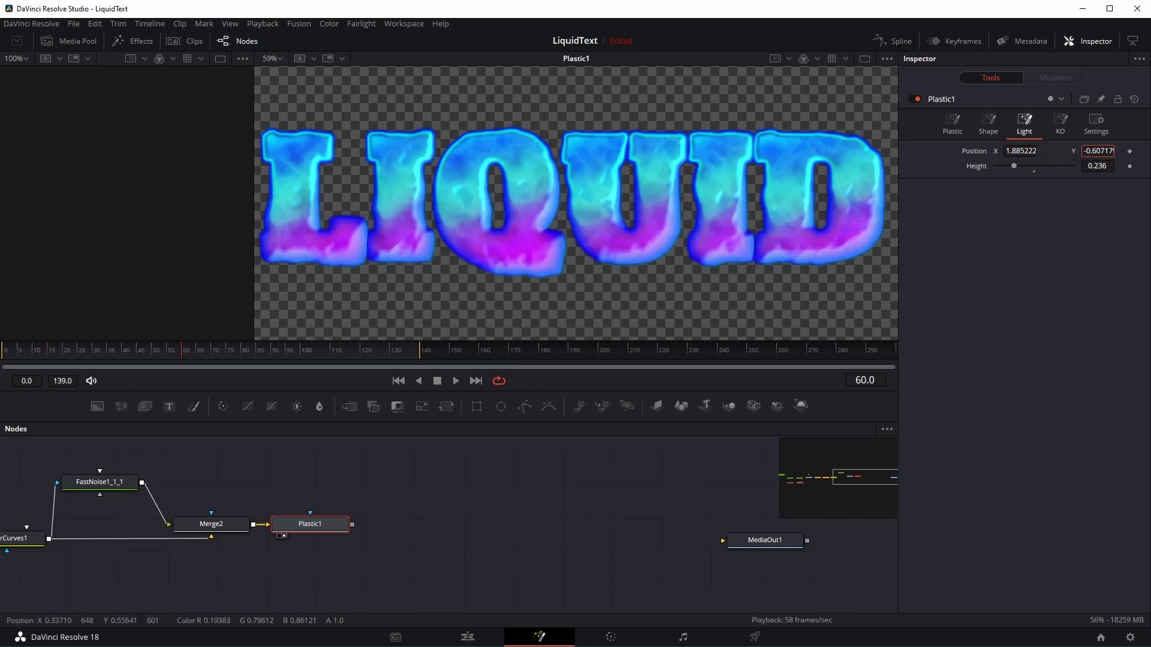
pyautogui.scroll(15, 1098, 151)
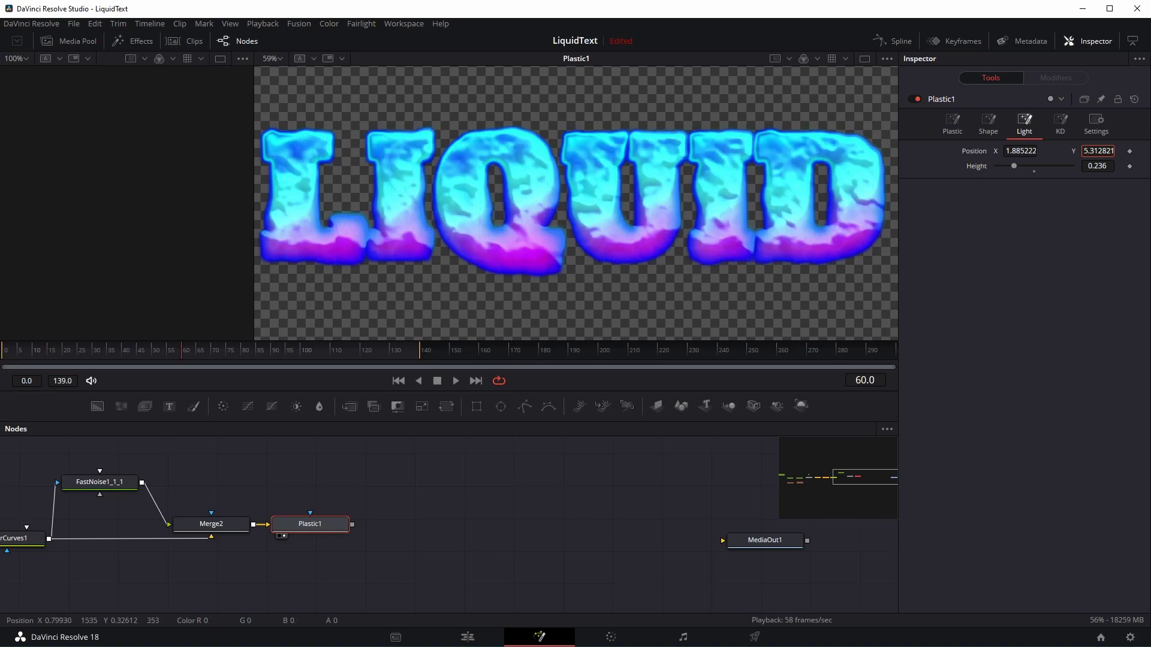
pyautogui.scroll(5, 1098, 151)
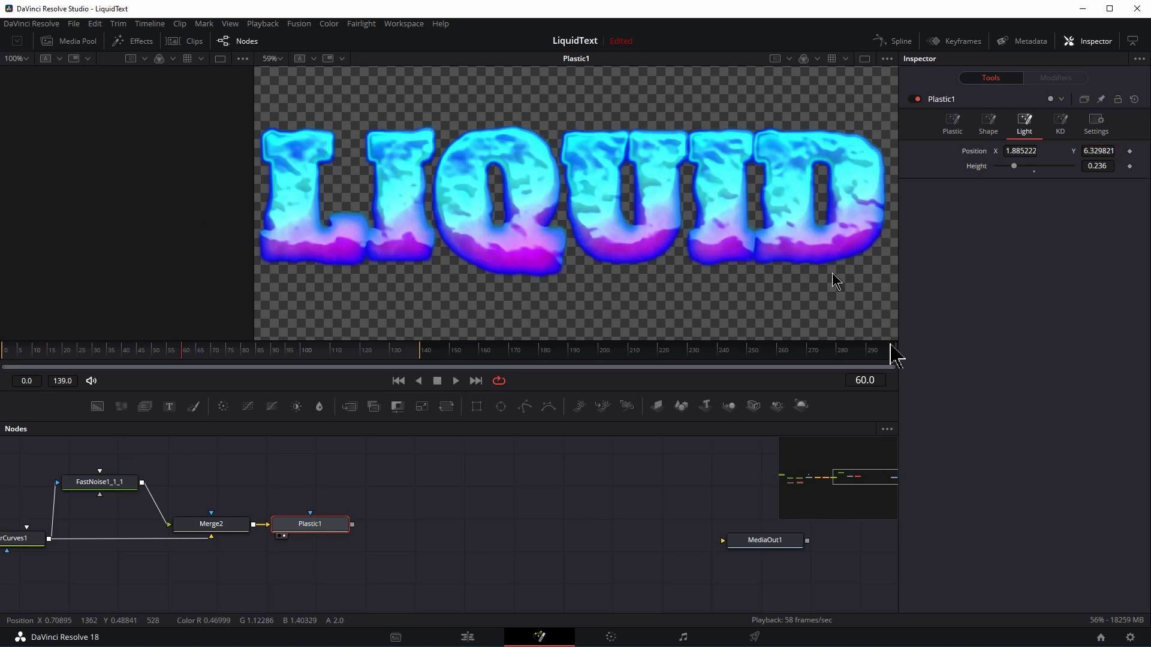
pyautogui.scroll(-7, 1097, 151)
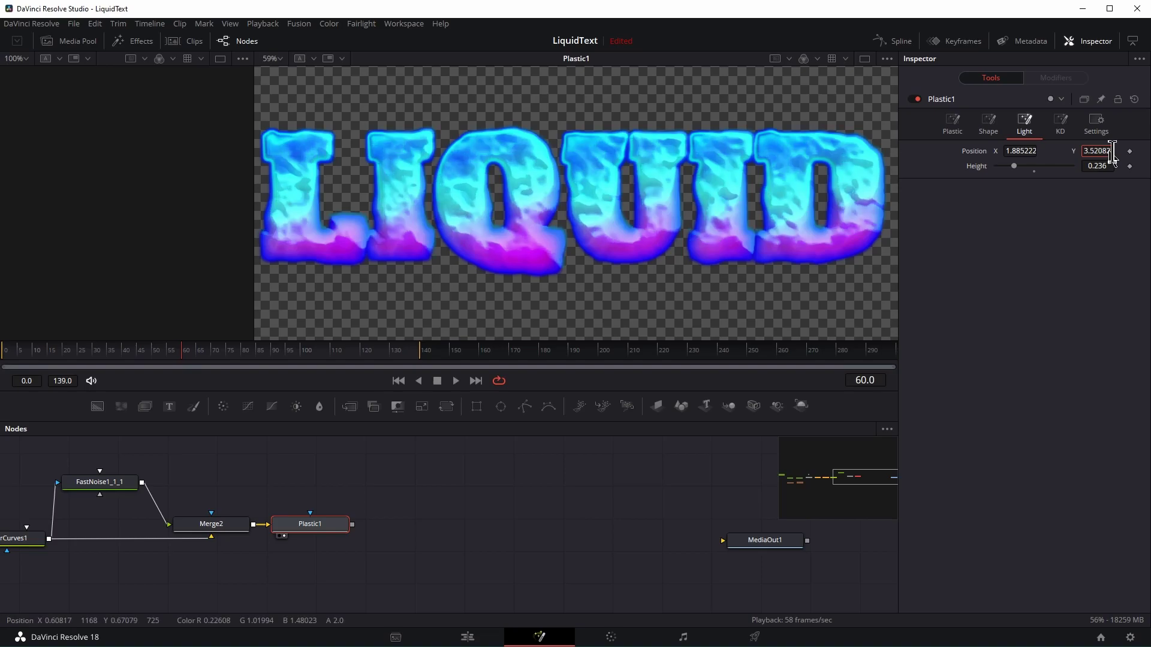
pyautogui.hotkey('ctrl', 'z')
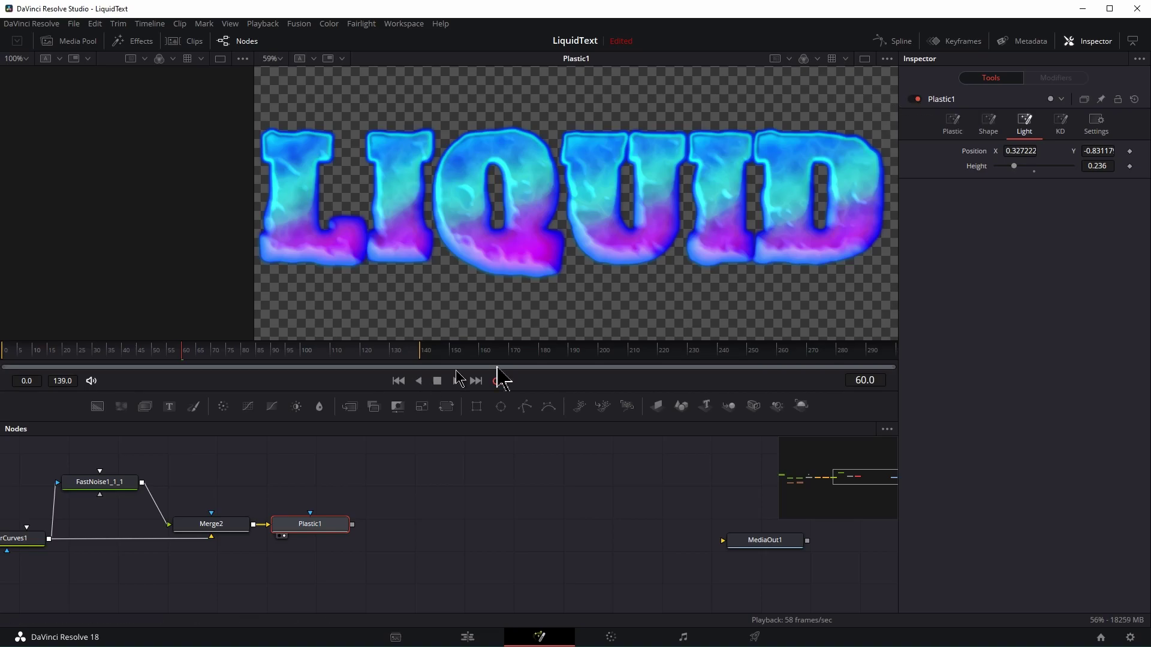
# Reshape Plastic1's Shape curve to a point near In 0.897621, Out 0.866666, then bypass Plastic1 to compare.
pyautogui.click(988, 124)
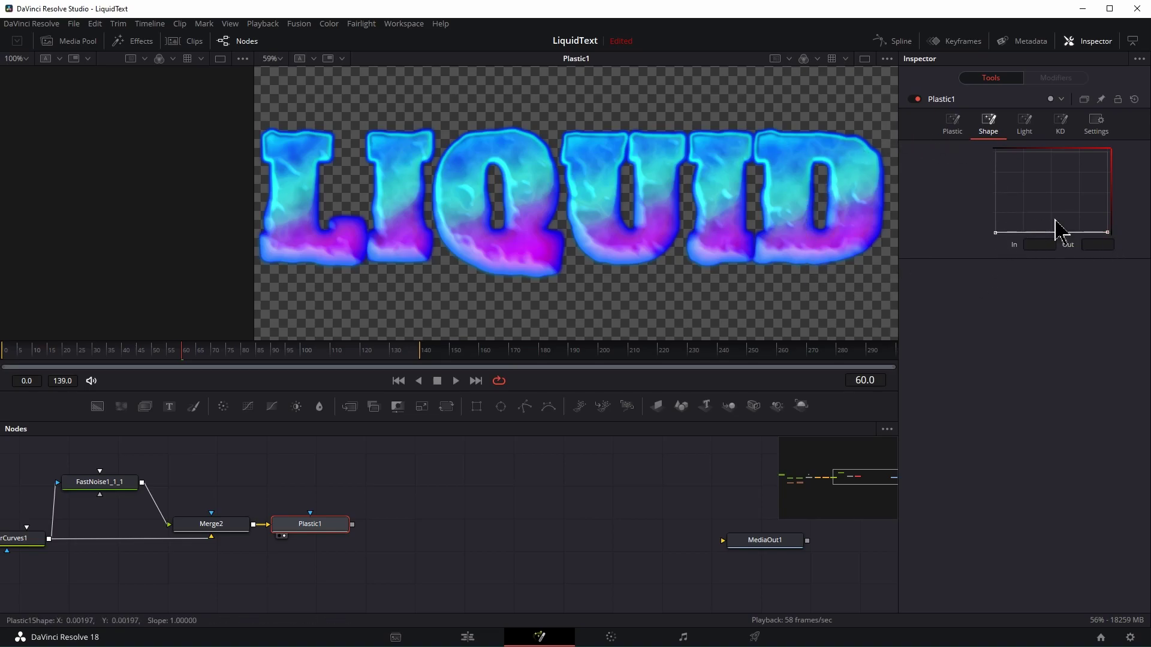
pyautogui.moveTo(995, 234); pyautogui.dragTo(1044, 236)
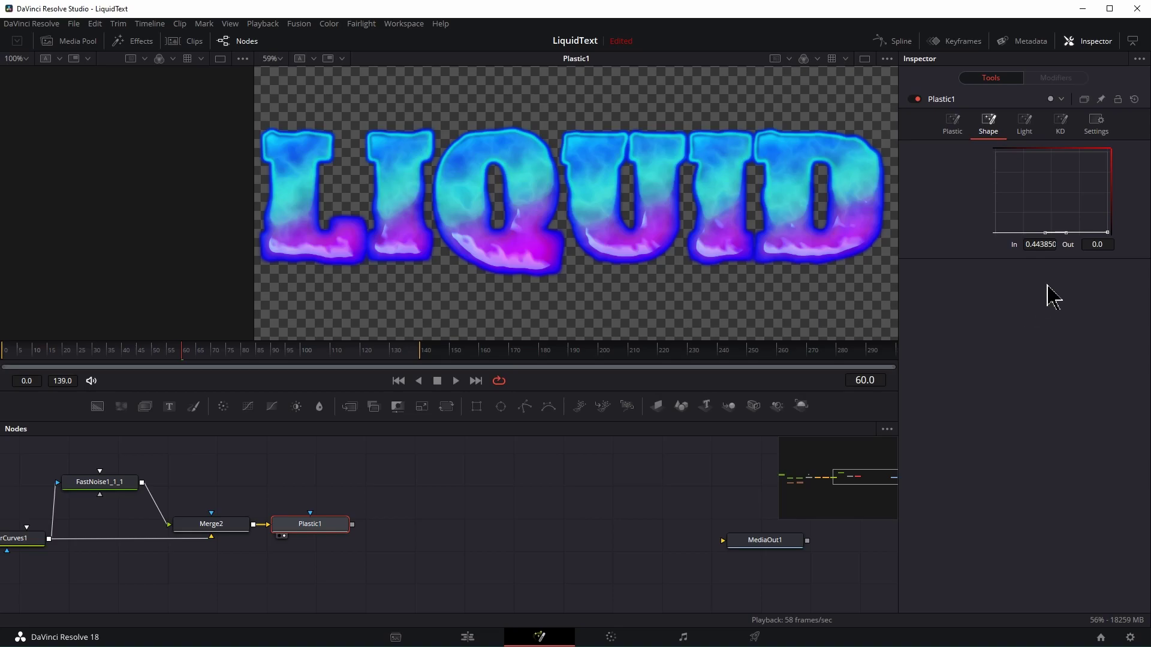
pyautogui.click(1107, 234)
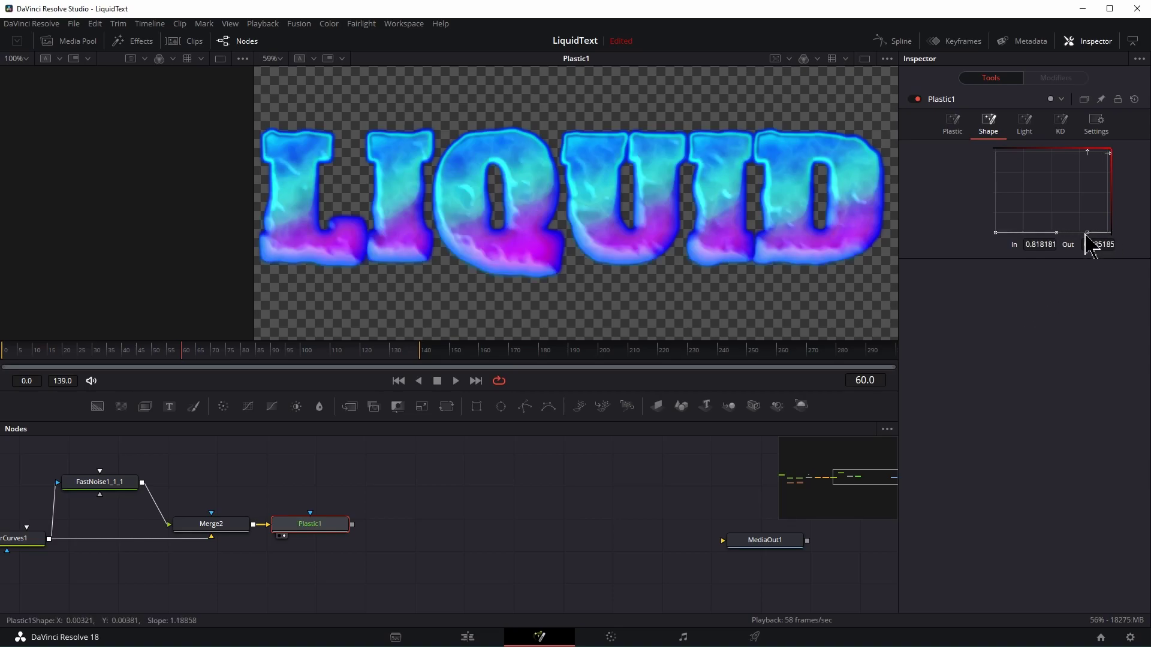
pyautogui.moveTo(1056, 236); pyautogui.dragTo(1037, 235)
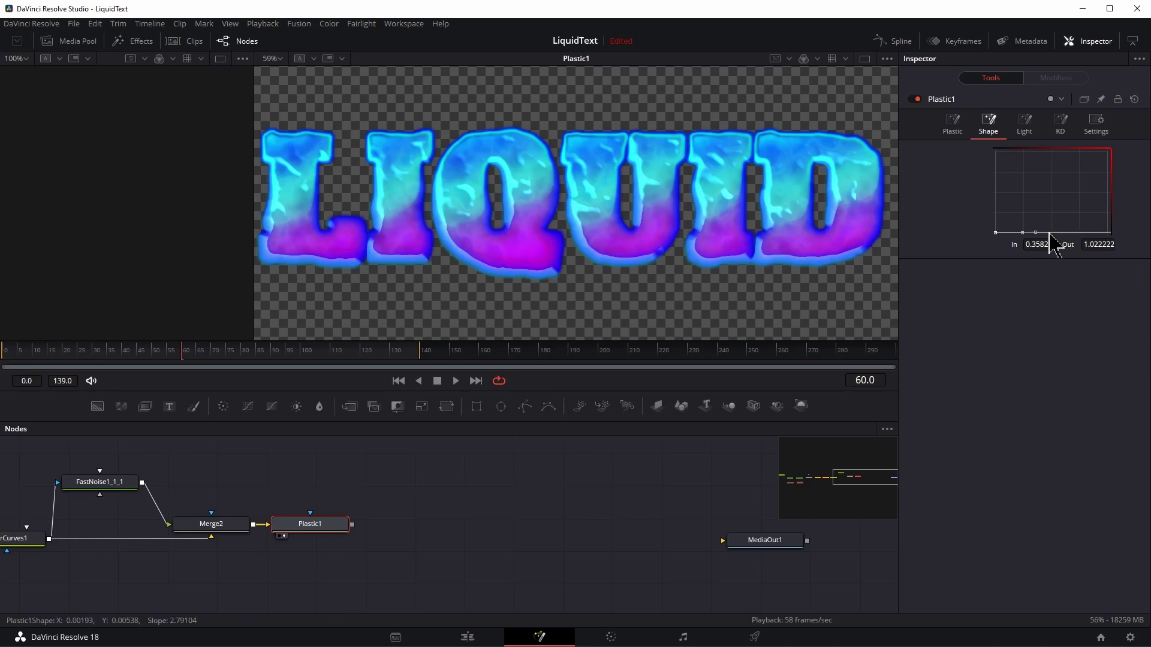
pyautogui.moveTo(1036, 233); pyautogui.dragTo(1022, 239)
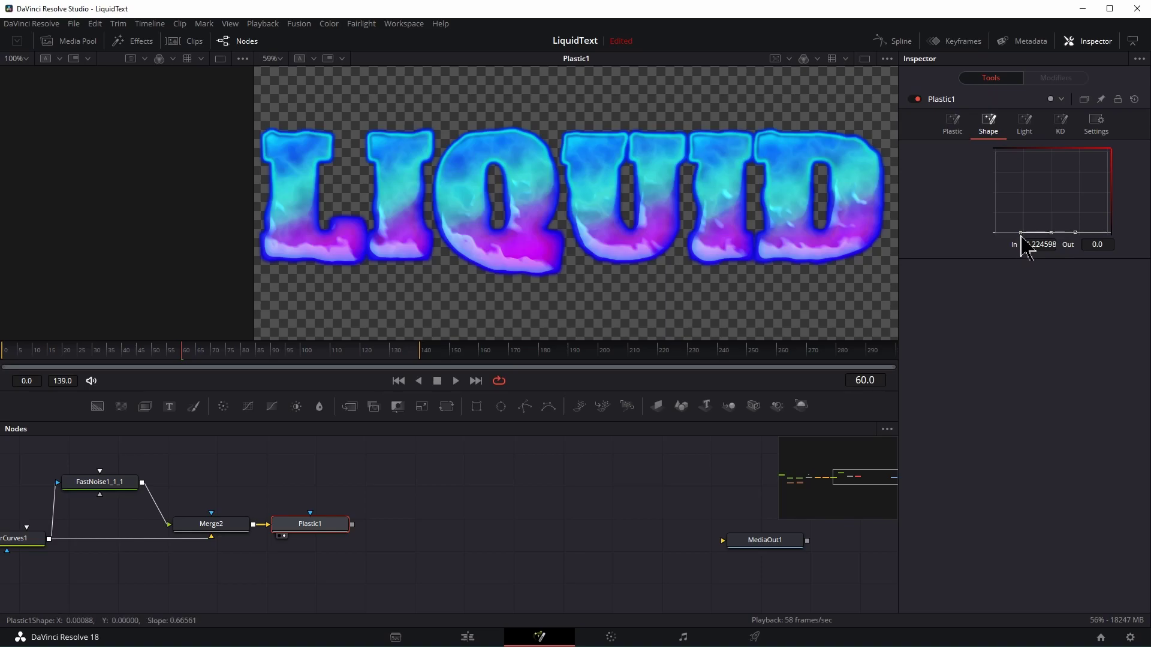
pyautogui.moveTo(1021, 240); pyautogui.dragTo(1107, 181)
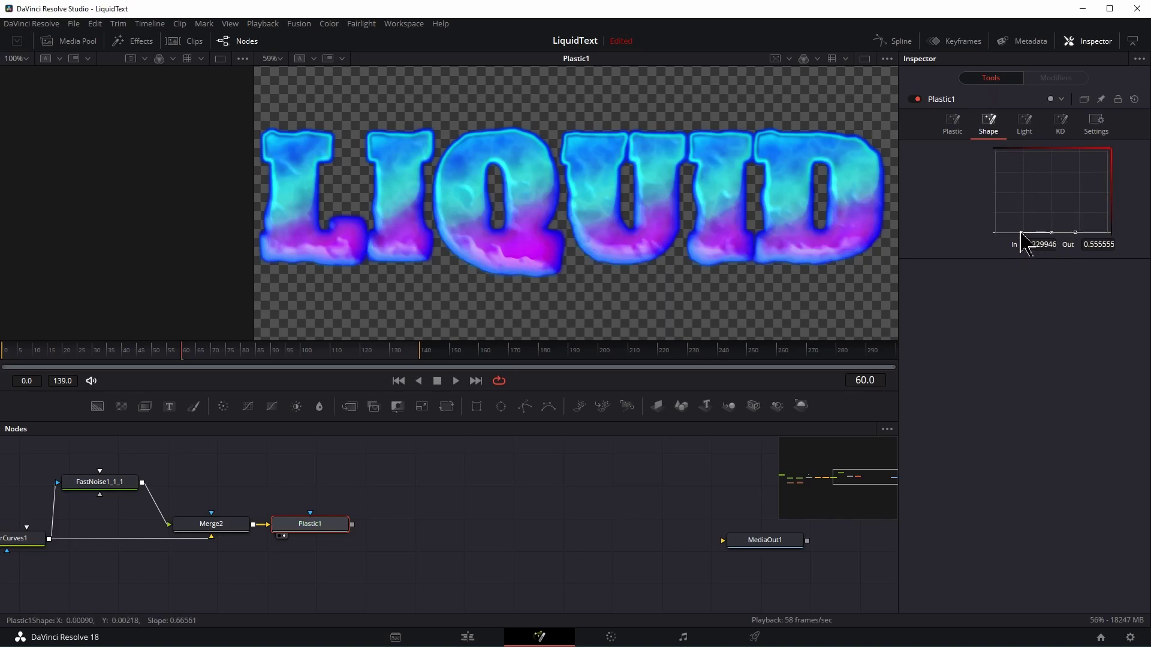
pyautogui.moveTo(1025, 243); pyautogui.dragTo(1030, 144)
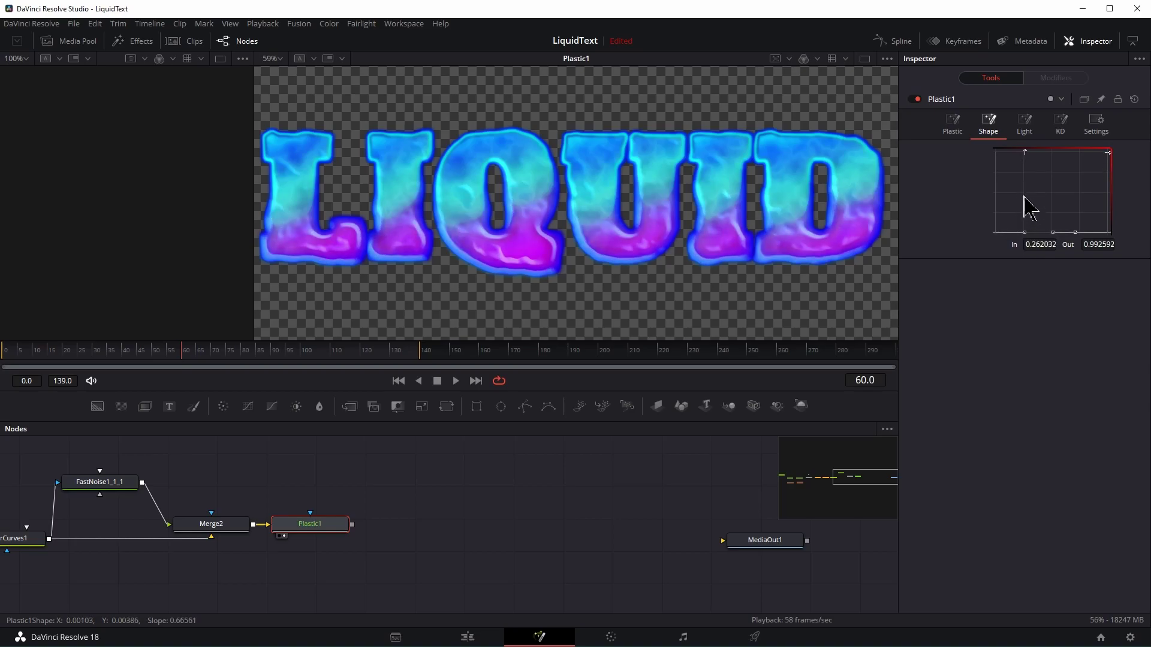
pyautogui.moveTo(1024, 197)
pyautogui.mouseDown()
pyautogui.moveTo(1026, 211)
pyautogui.moveTo(1024, 200)
pyautogui.moveTo(1037, 204)
pyautogui.mouseUp()
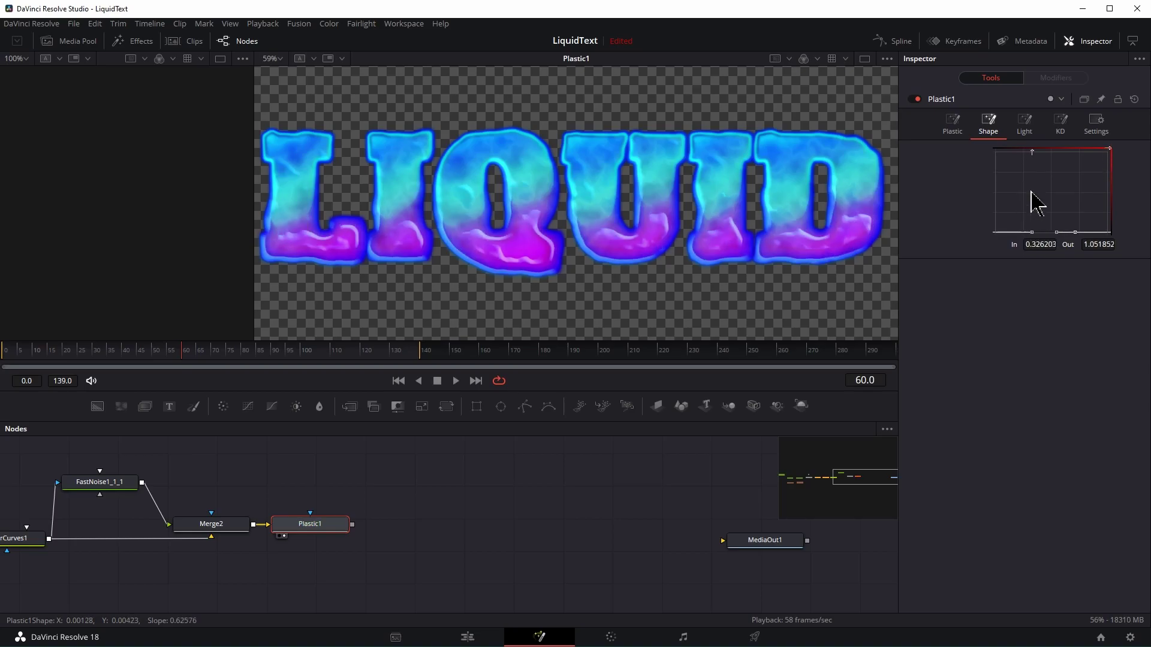
pyautogui.click(914, 100)
# Paste a copy of Plastic1 after it as Plastic1_1 and reset its settings.
pyautogui.click(914, 101)
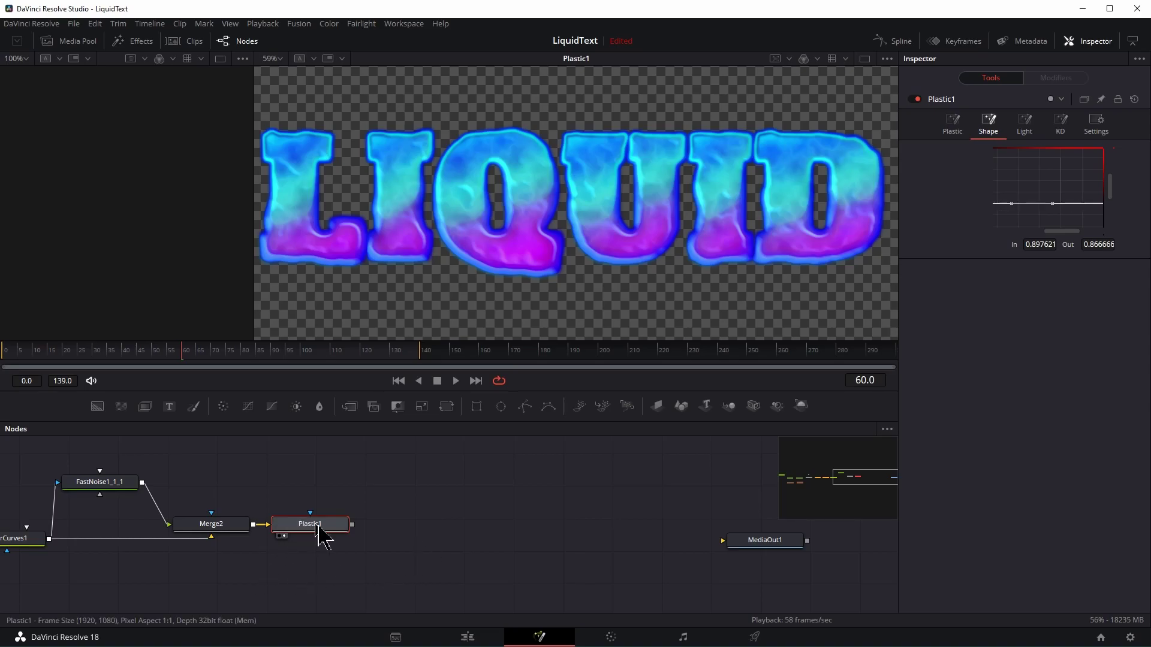
pyautogui.hotkey('ctrl', 'v')
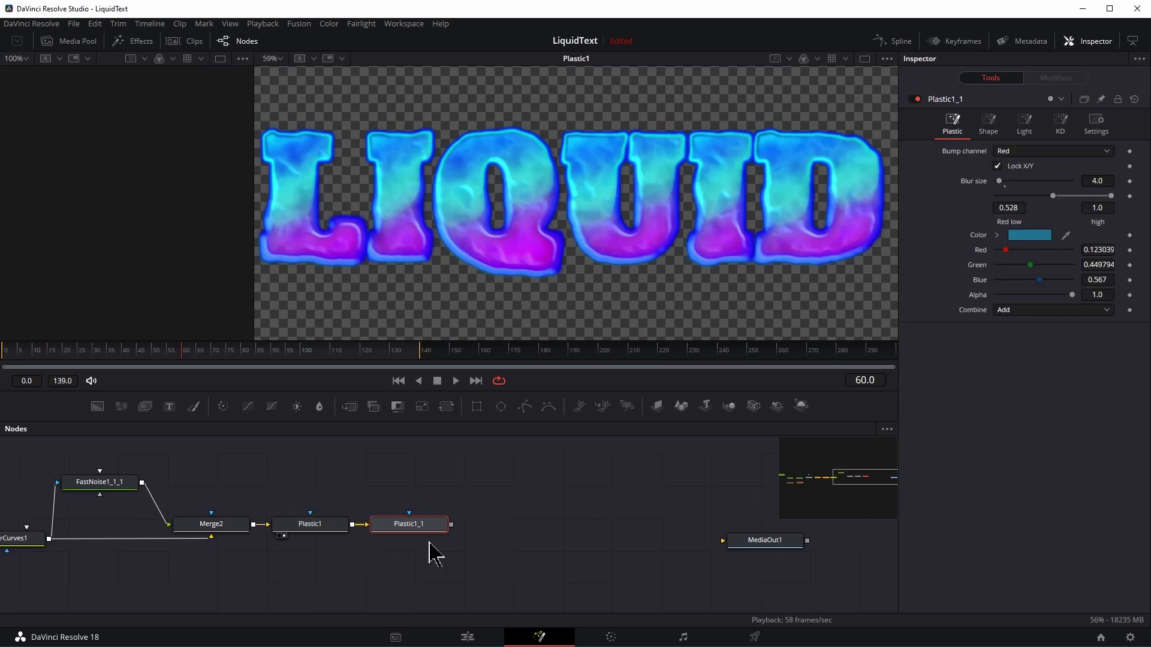
pyautogui.click(1022, 152)
pyautogui.click(1013, 194)
pyautogui.press('1')
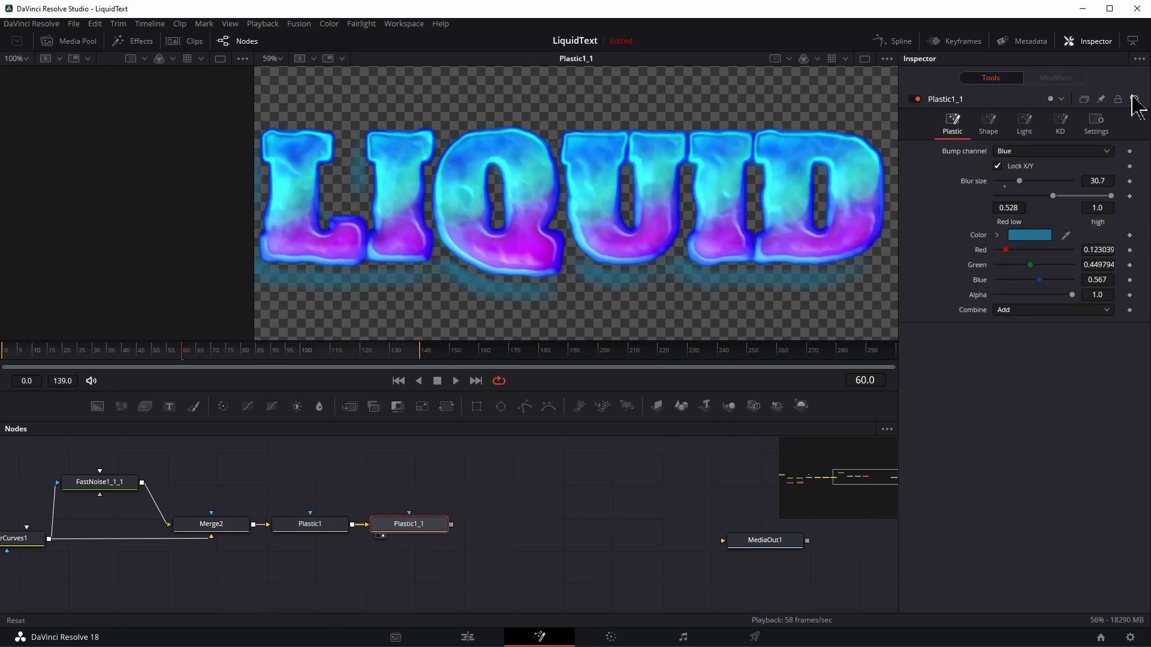
pyautogui.click(1133, 98)
# Give Plastic1_1 Blue bump channel, Blur Size 3.1, Add combine and a blue highlight colour.
pyautogui.click(1048, 153)
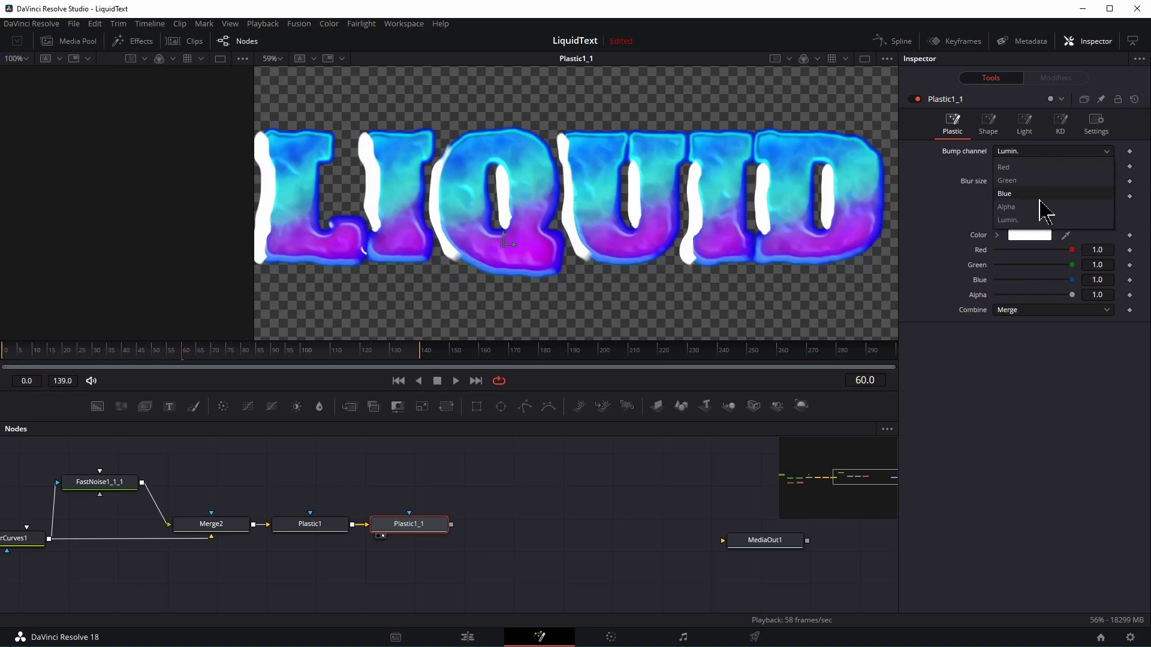
pyautogui.click(1040, 196)
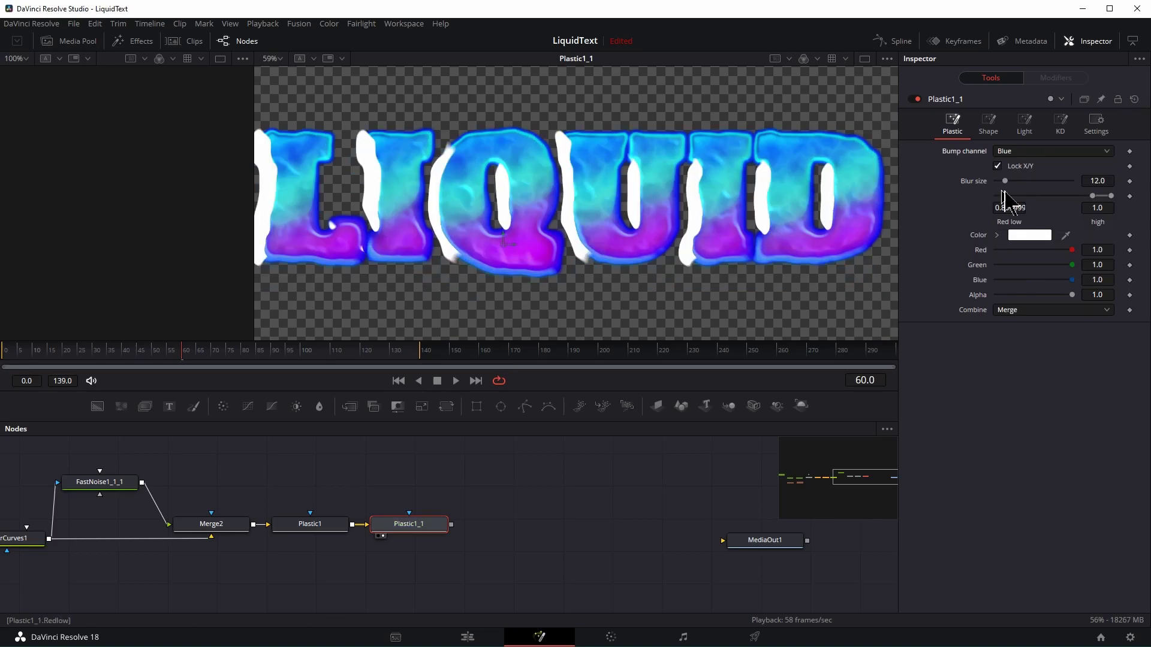
pyautogui.moveTo(1004, 182); pyautogui.dragTo(998, 183)
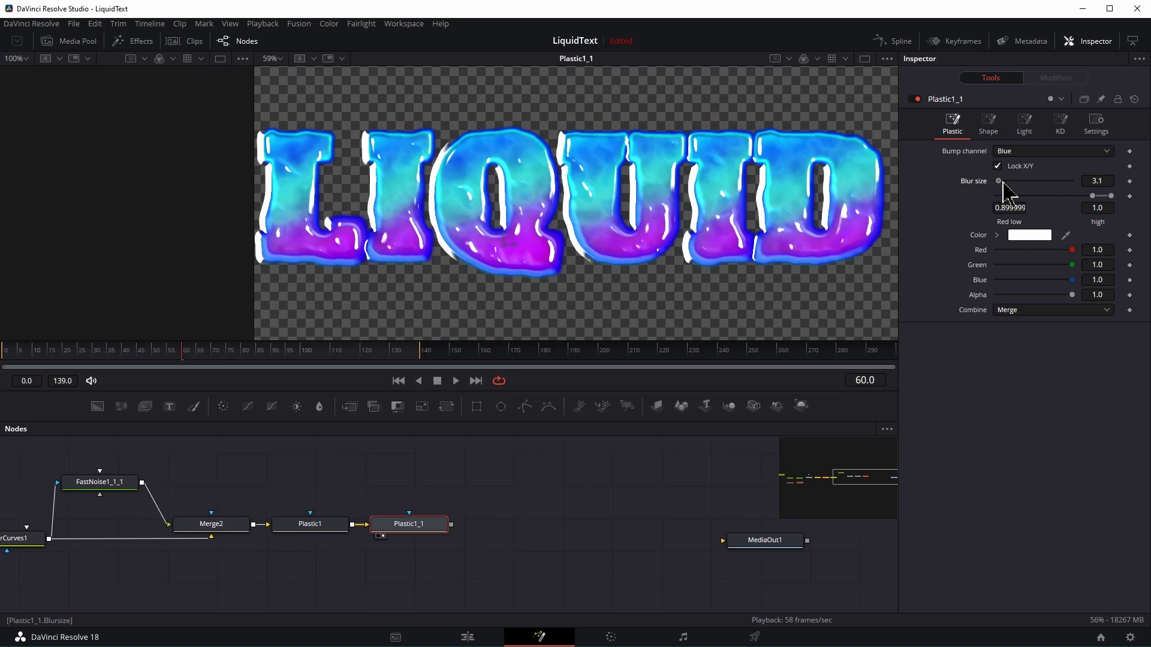
pyautogui.click(1052, 310)
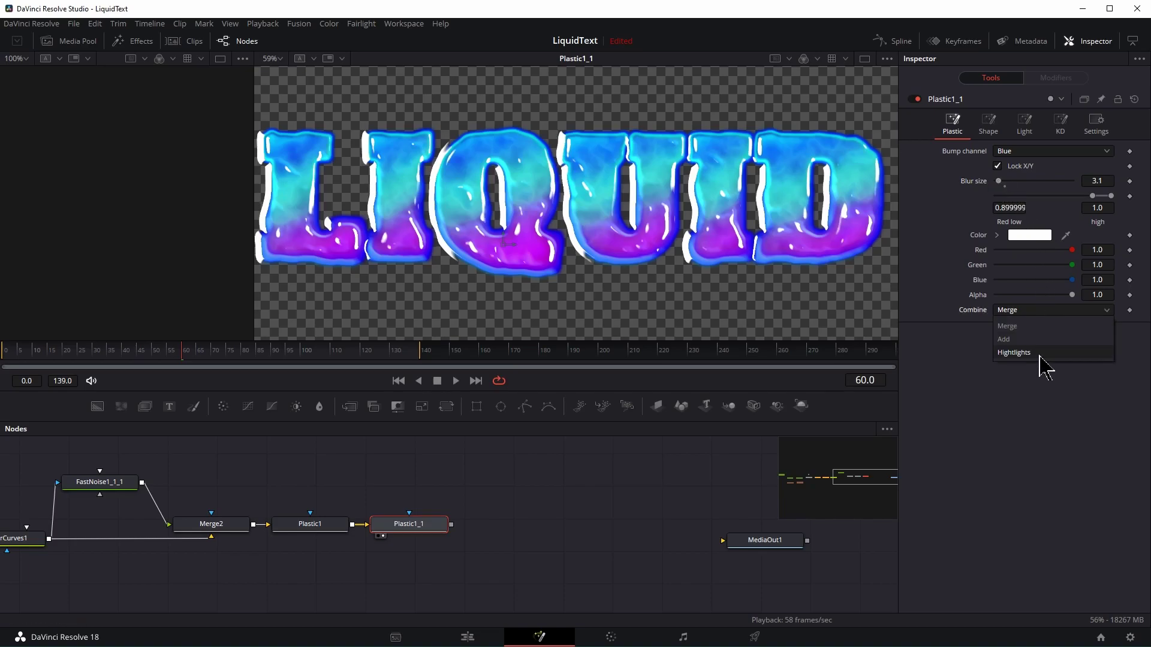
pyautogui.click(1046, 340)
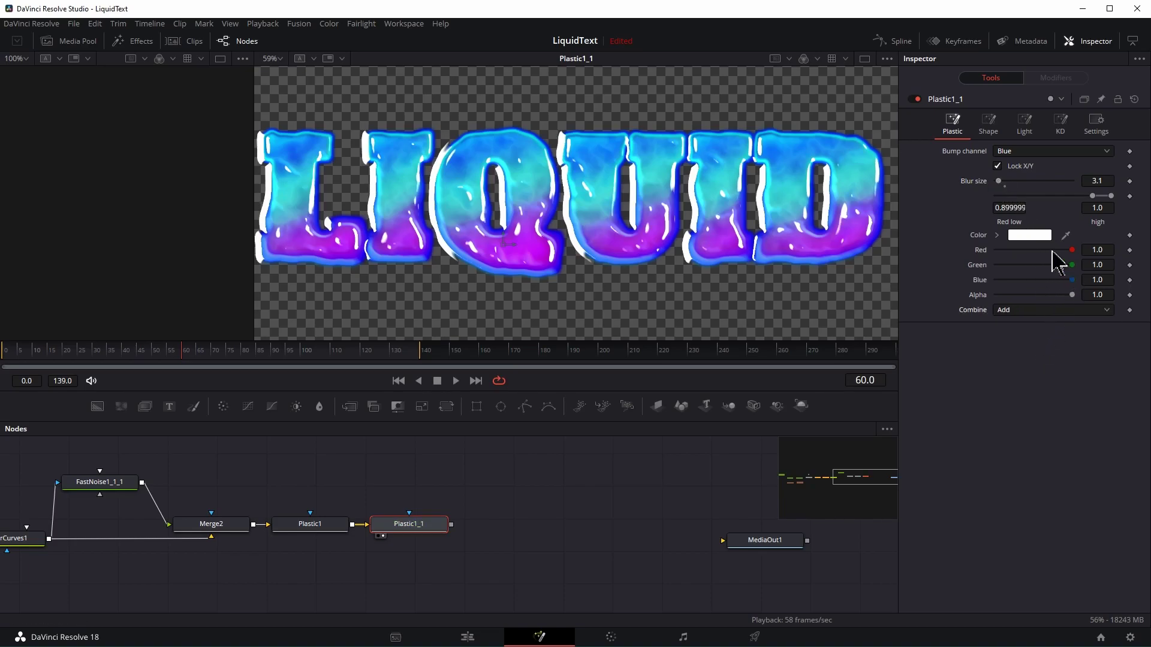
pyautogui.click(997, 235)
pyautogui.click(1084, 282)
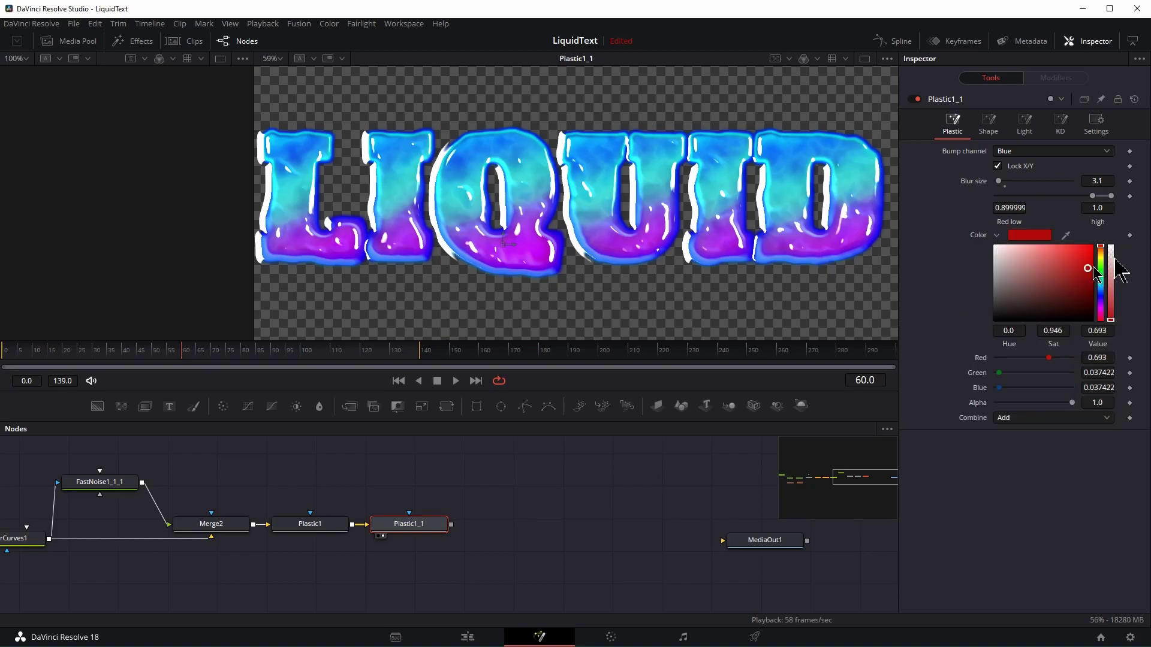
pyautogui.moveTo(1103, 262); pyautogui.dragTo(1101, 288)
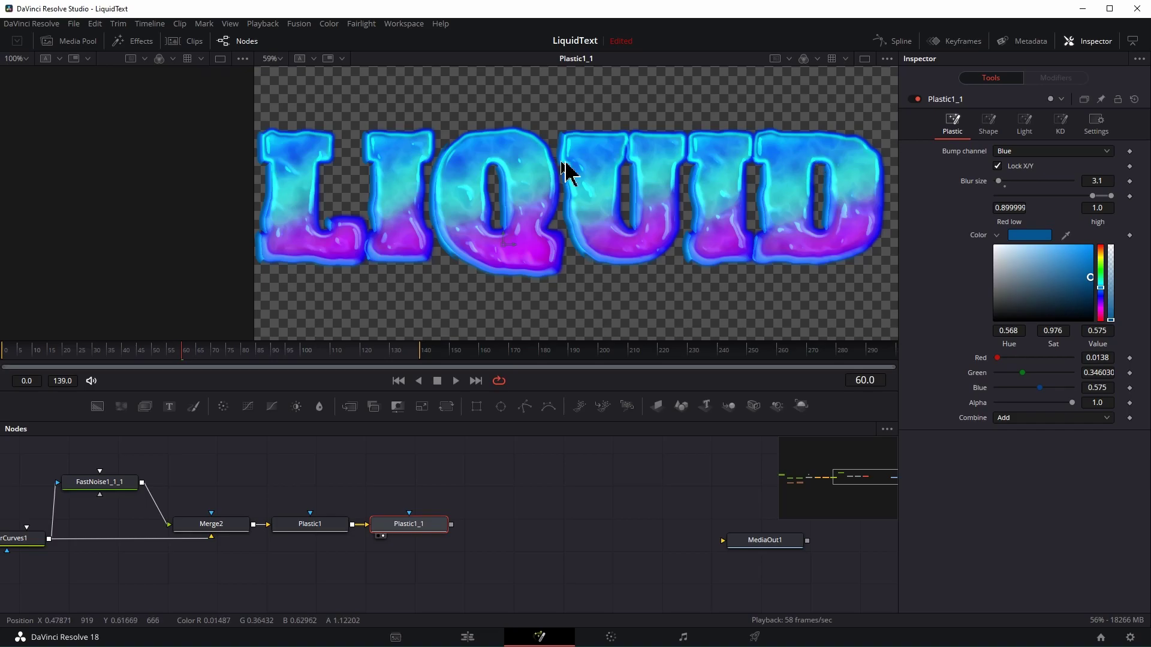
# Place Plastic1_1's light at X 1.792, Y 3.308 with Height 0.071.
pyautogui.click(1032, 133)
pyautogui.moveTo(1023, 150); pyautogui.dragTo(851, 191)
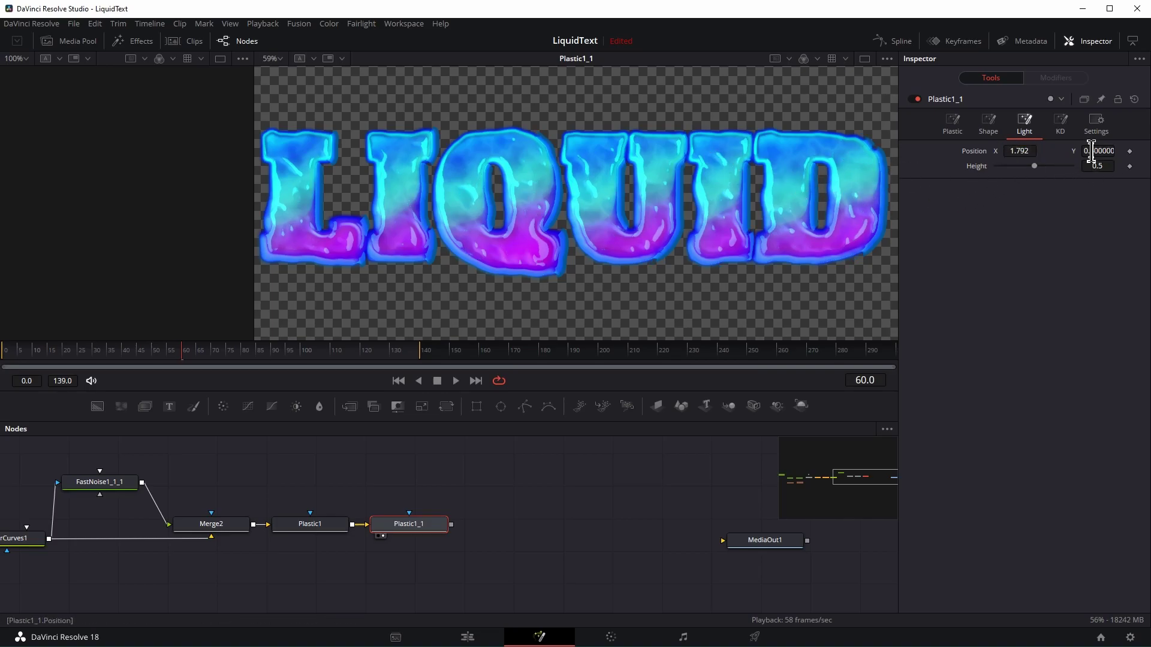
pyautogui.moveTo(1097, 150); pyautogui.dragTo(1109, 195)
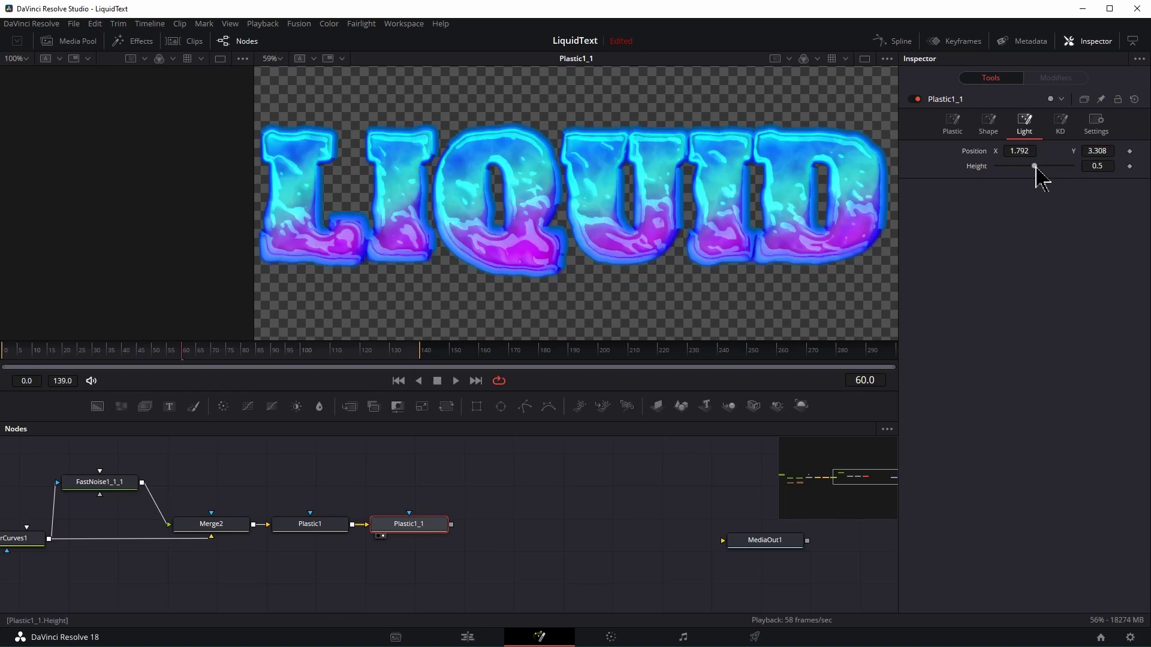
pyautogui.moveTo(1034, 166); pyautogui.dragTo(1001, 167)
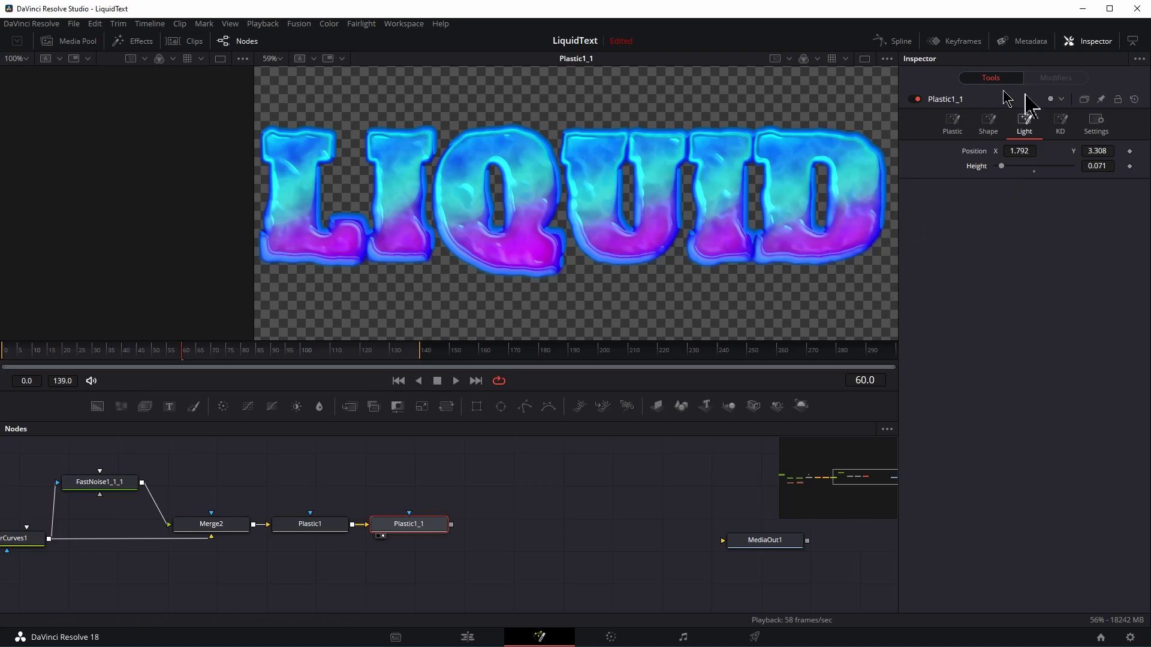
pyautogui.click(986, 123)
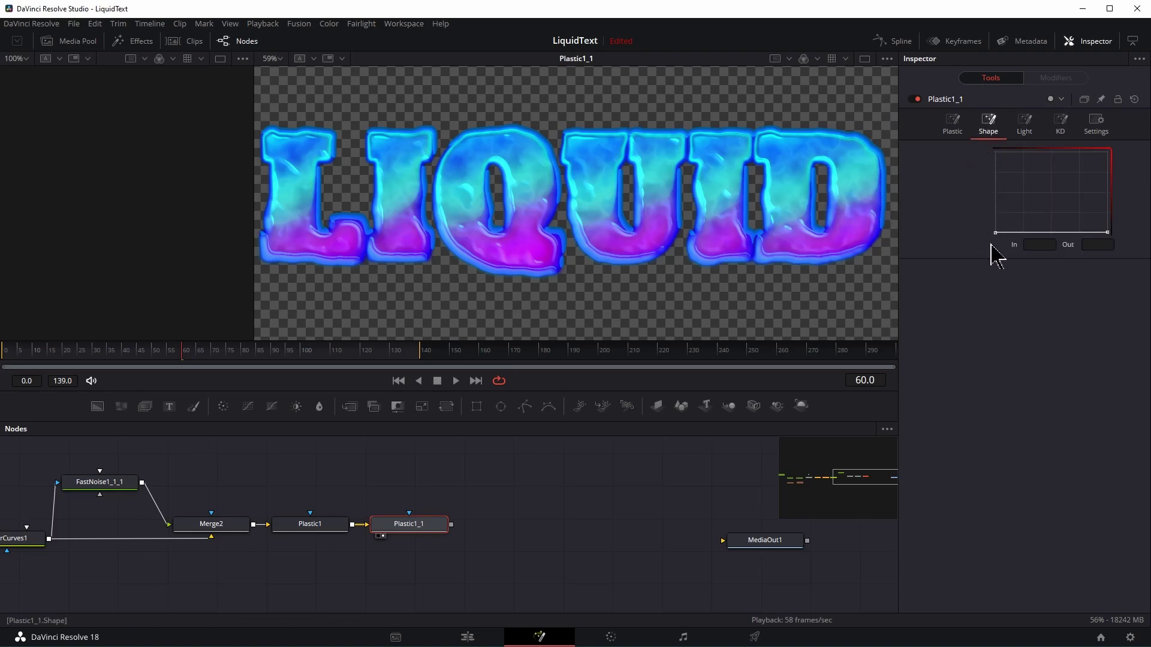
# Drag Plastic1_1's Shape curve to a point near In 0.866, Out 0.985.
pyautogui.moveTo(996, 233)
pyautogui.mouseDown()
pyautogui.moveTo(1116, 235)
pyautogui.moveTo(1085, 233)
pyautogui.mouseUp()
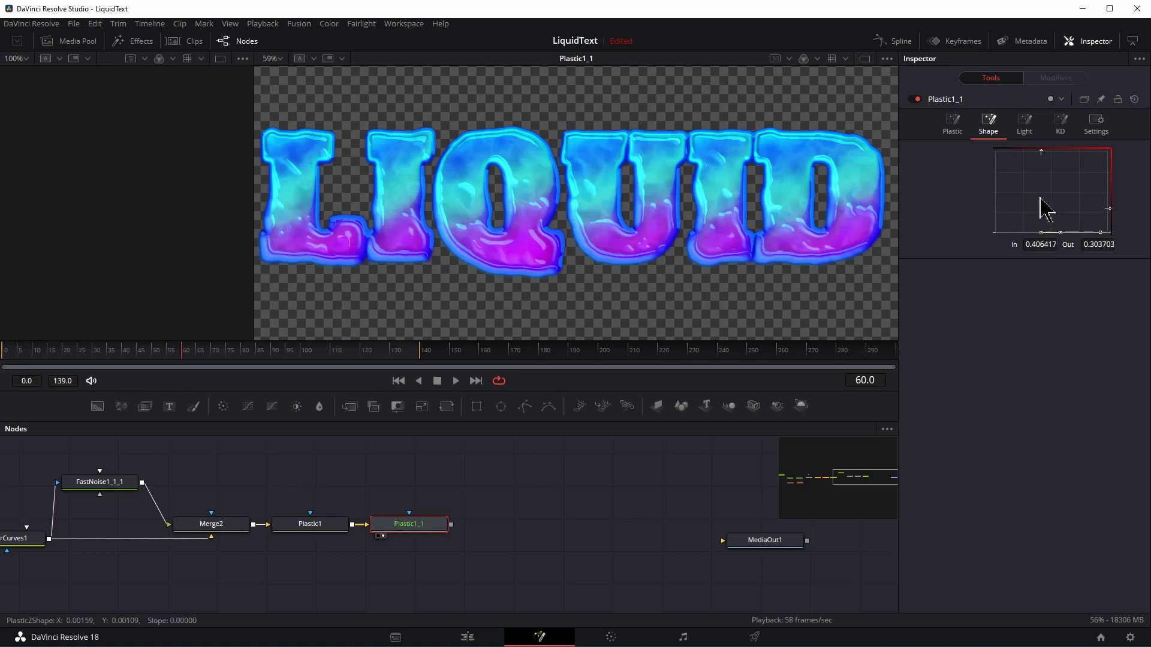
pyautogui.moveTo(1040, 196); pyautogui.dragTo(1093, 236)
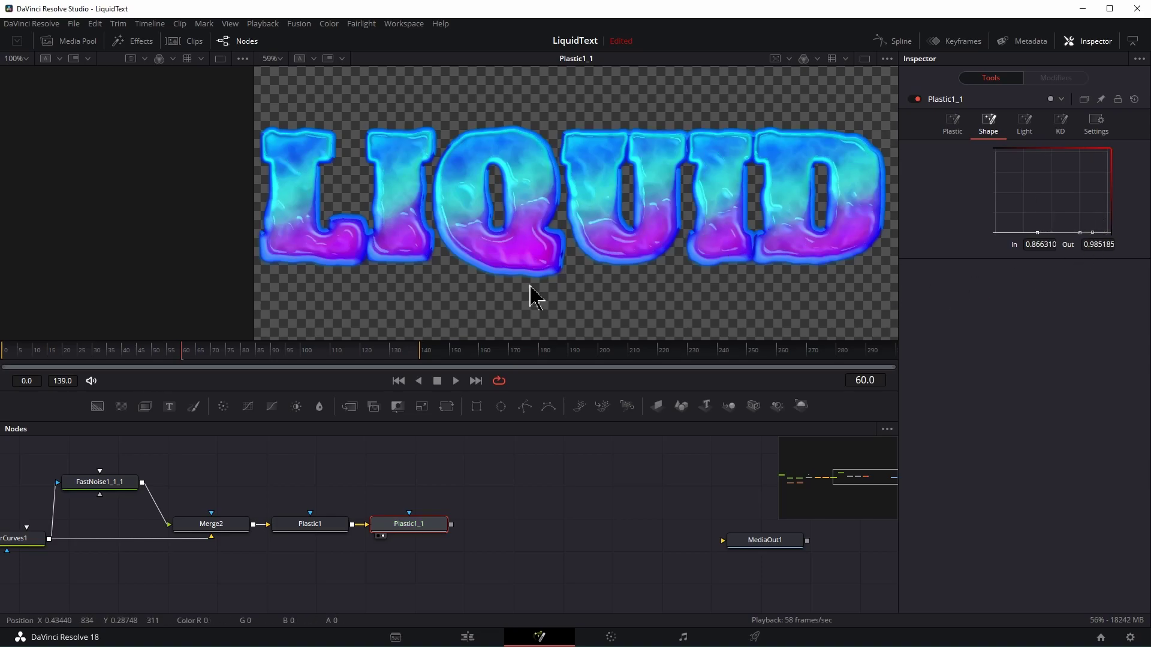
pyautogui.scroll(2, 565, 205)
pyautogui.scroll(1, 715, 218)
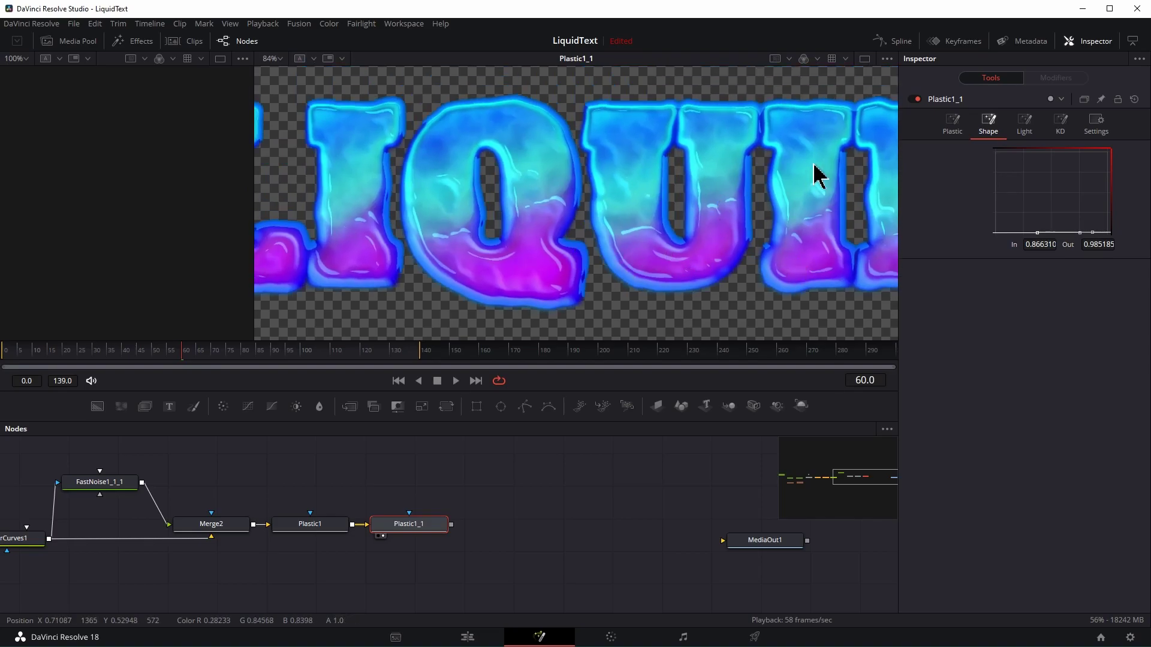
pyautogui.click(318, 527)
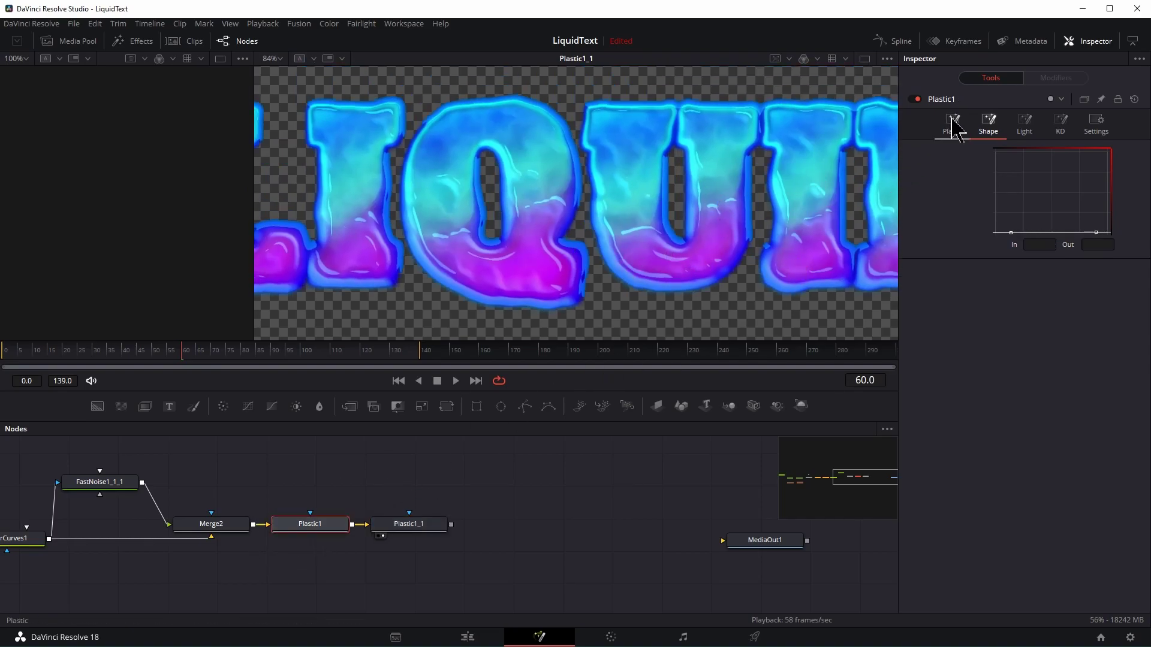
# Toggle Plastic1 to compare, then lower Plastic1_1's Red low threshold to 0.539.
pyautogui.click(916, 100)
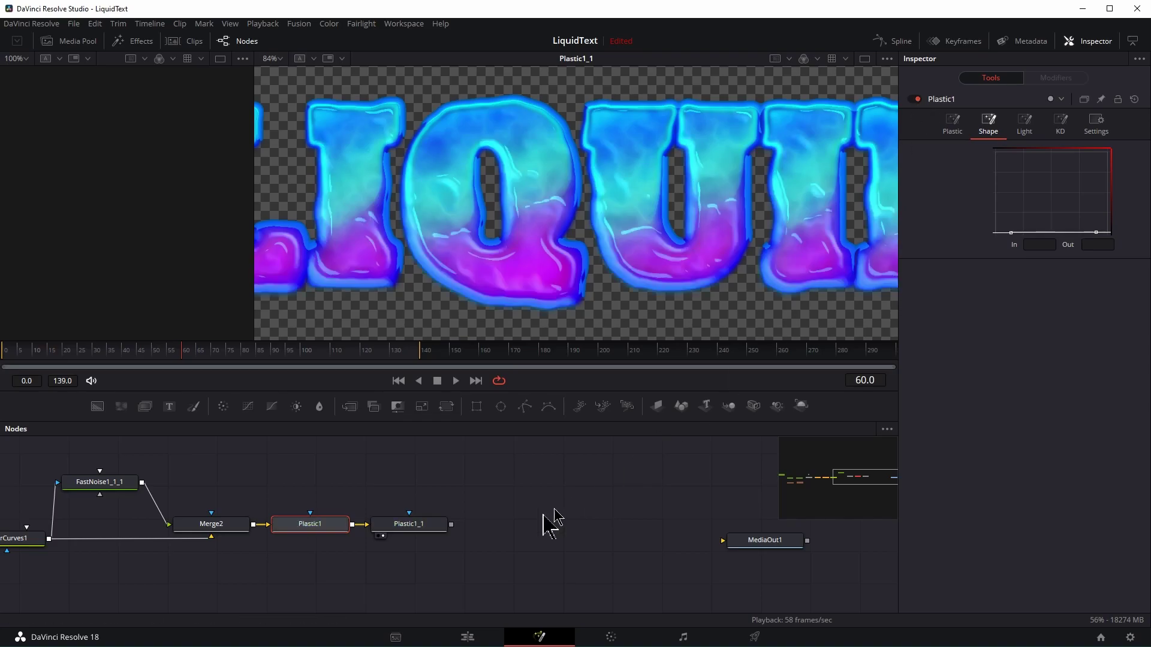
pyautogui.click(409, 524)
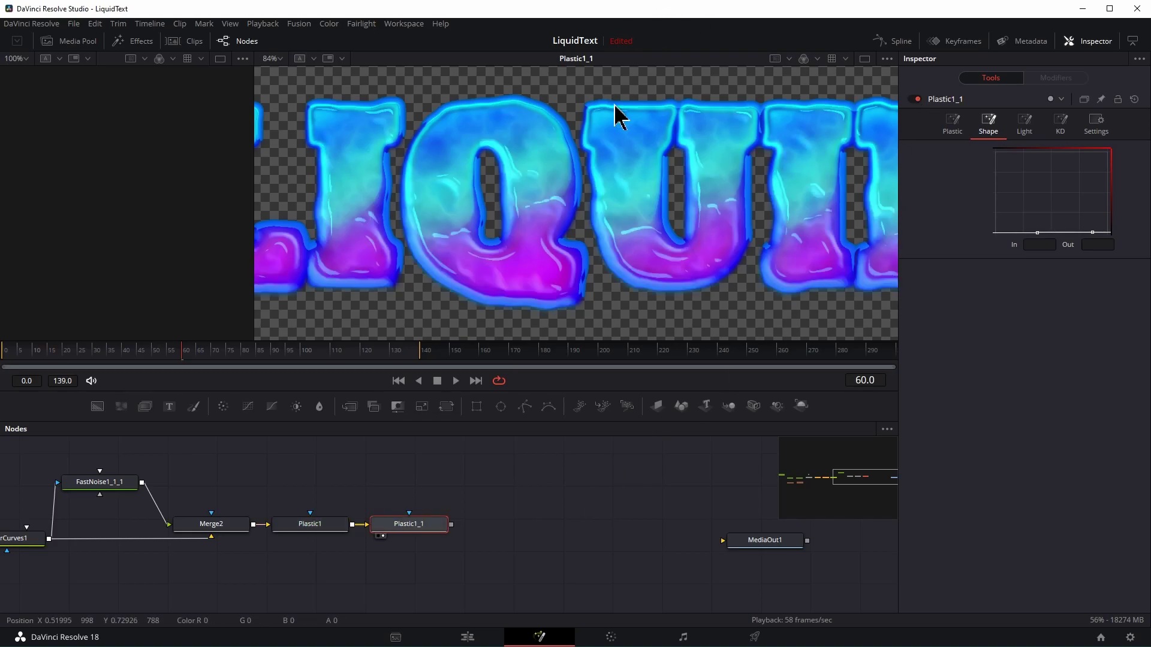
pyautogui.scroll(-2, 677, 234)
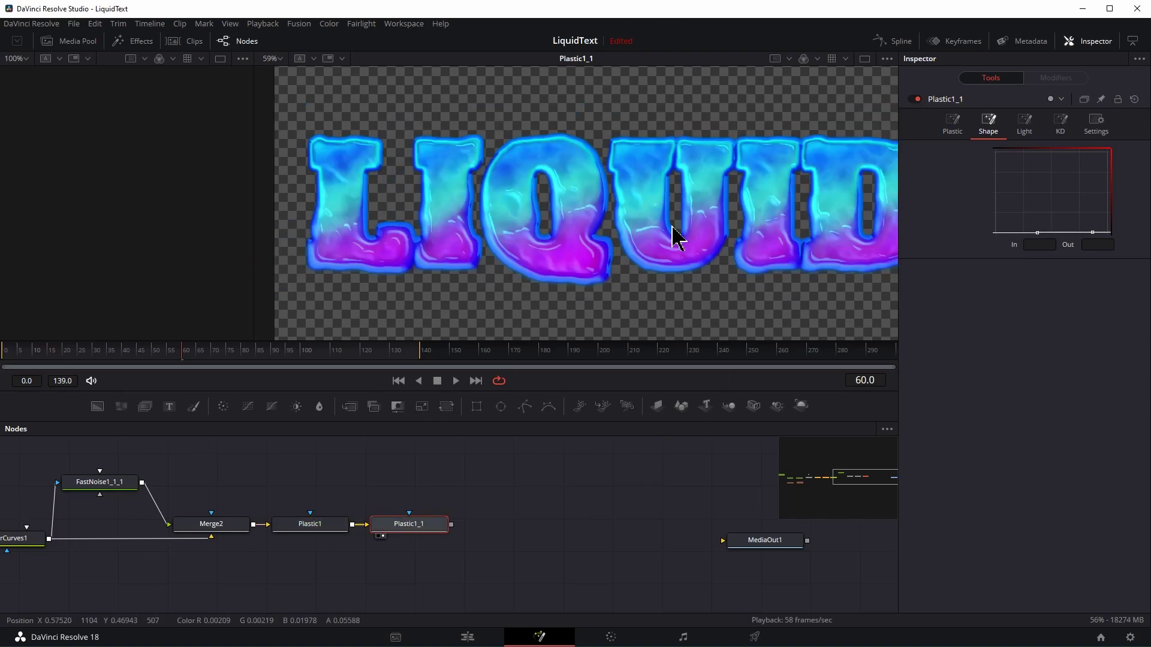
pyautogui.click(952, 123)
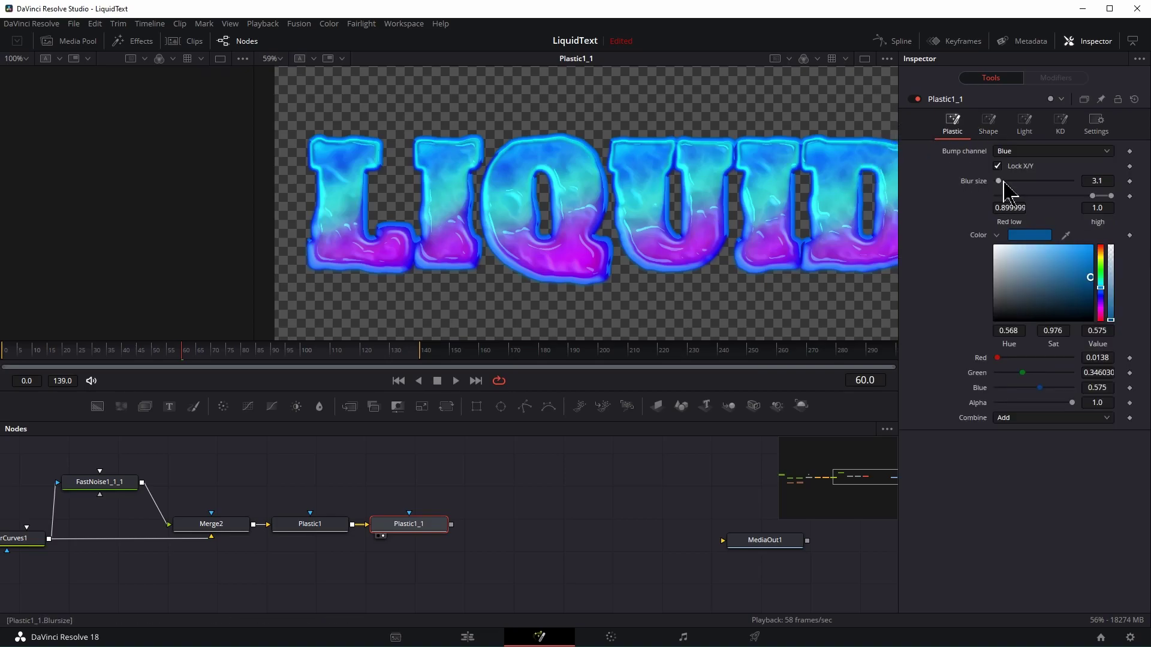
pyautogui.scroll(2, 646, 222)
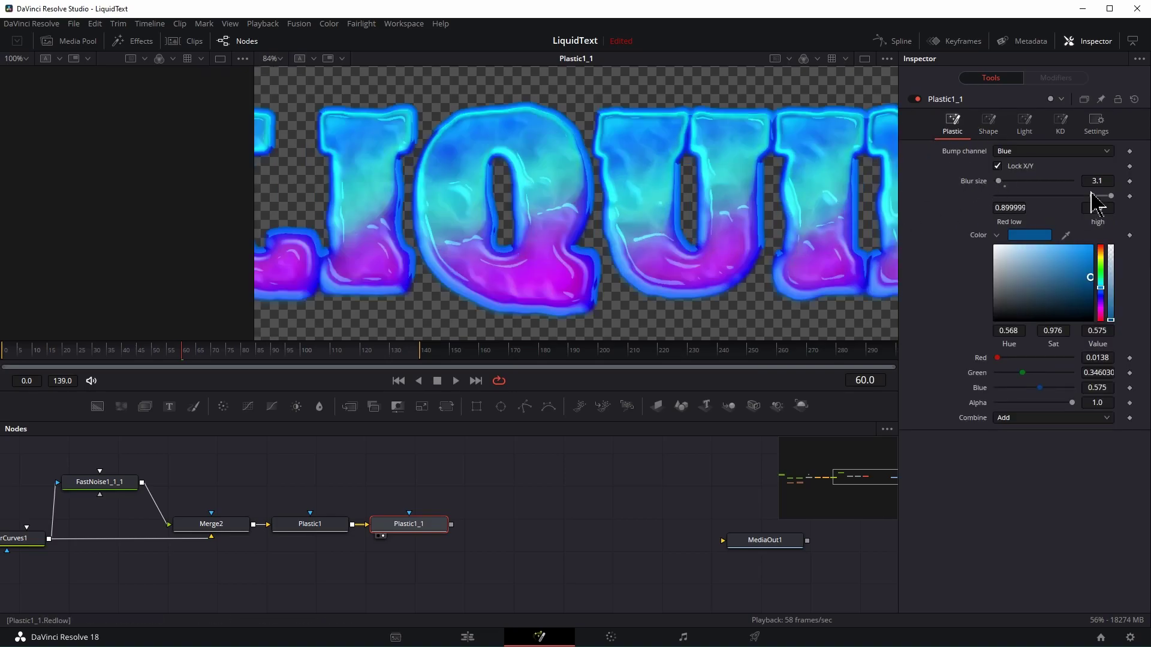
pyautogui.moveTo(1090, 197); pyautogui.dragTo(1054, 199)
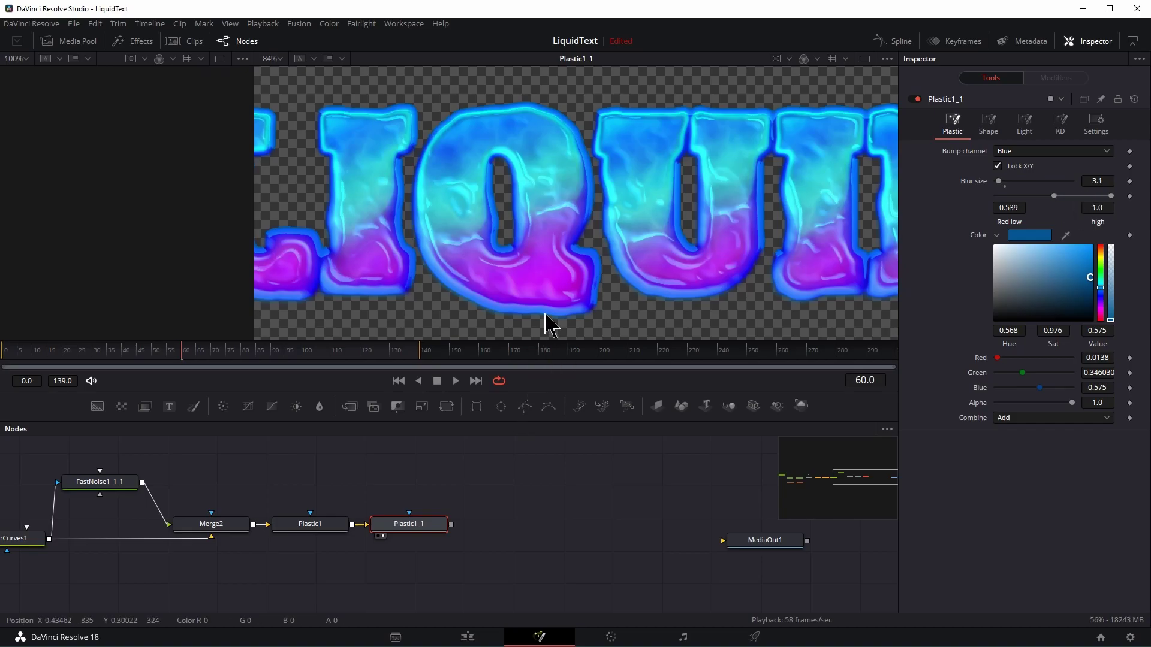
pyautogui.scroll(-2, 598, 249)
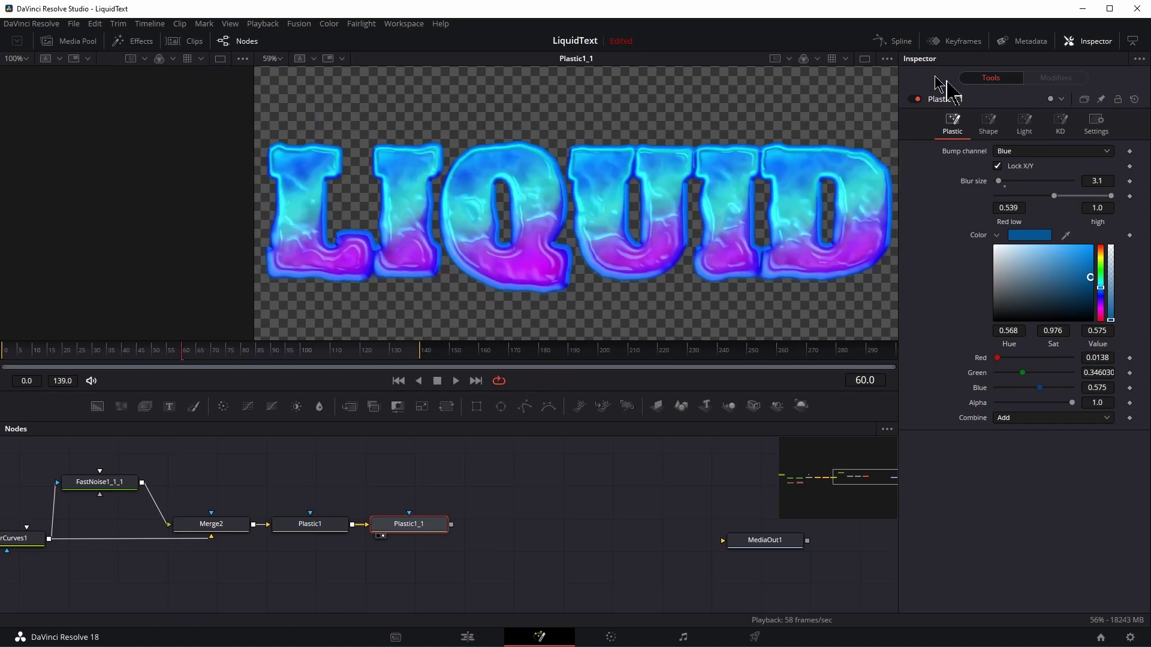
# Switch to a single large viewer and play back the glossy LIQUID comp with its animated blue Plastic highlights.
pyautogui.click(864, 59)
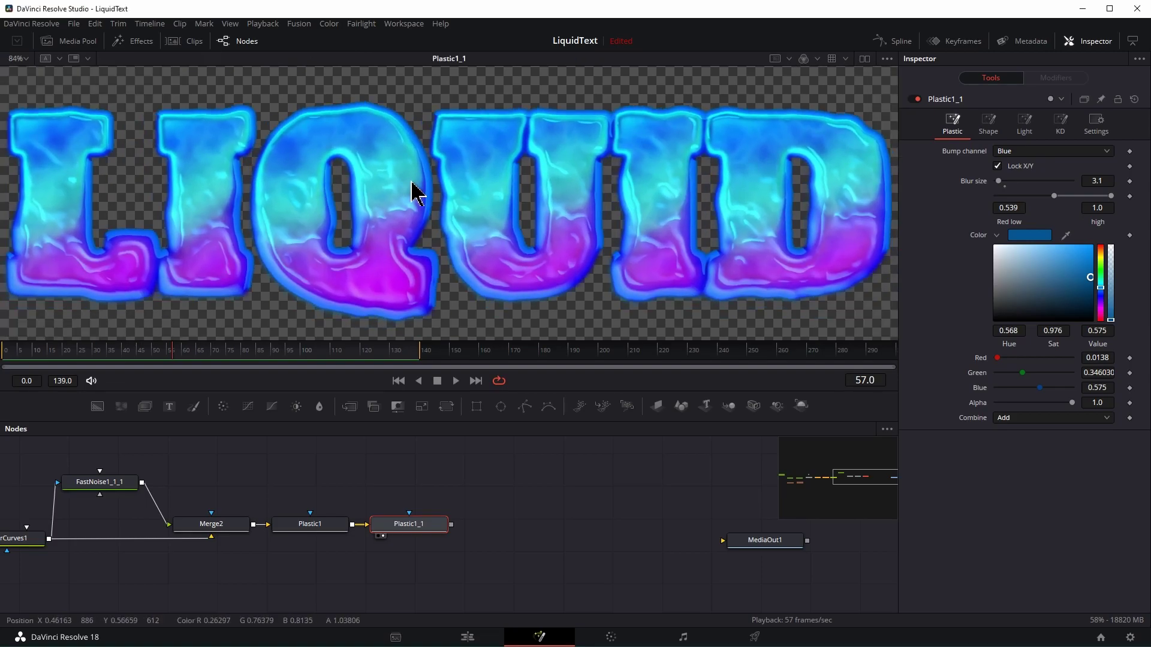
pyautogui.click(455, 380)
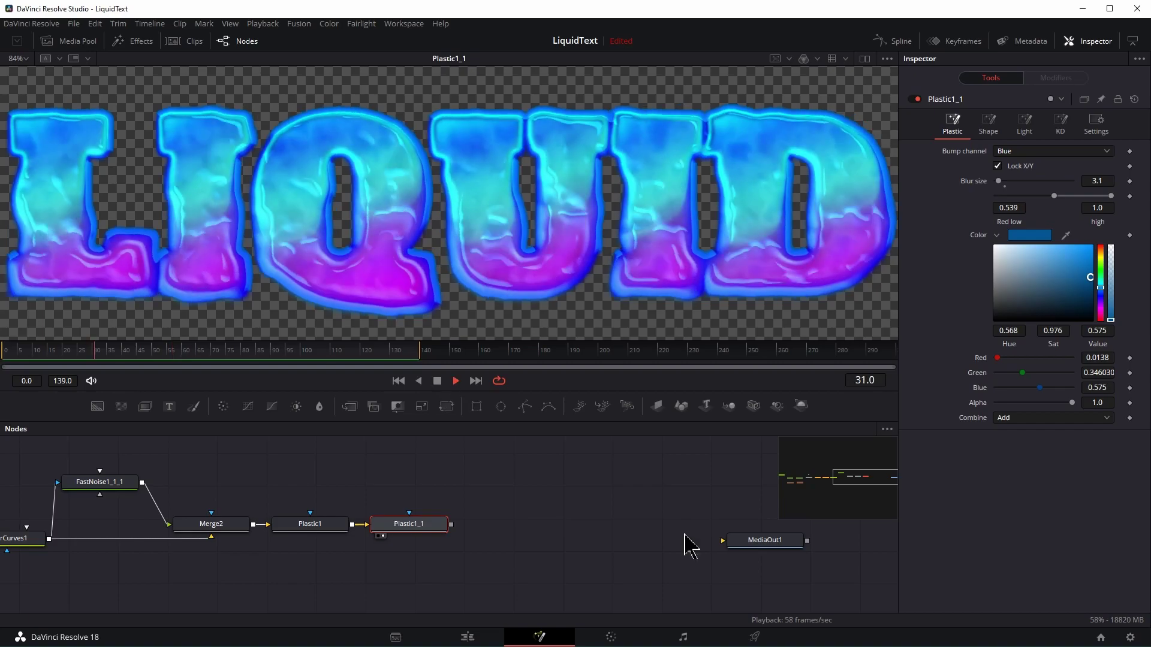